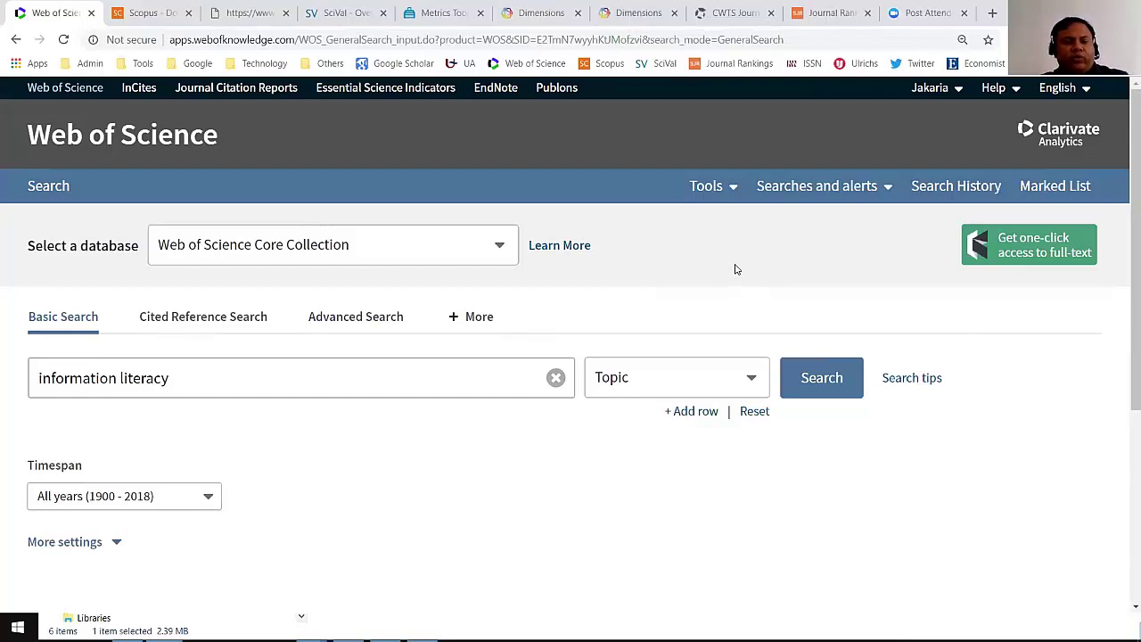
# - Search the Web of Science Core Collection for the topic "information literacy" across all years
pyautogui.hotkey('ctrl', '-')
pyautogui.hotkey('ctrl', '-')
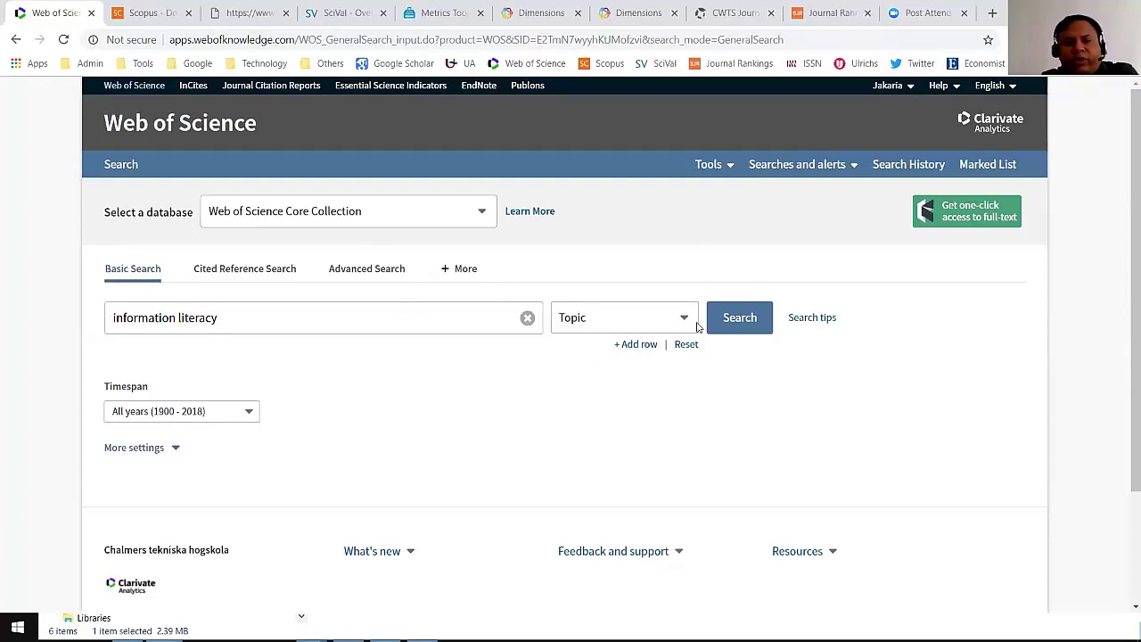
pyautogui.click(732, 318)
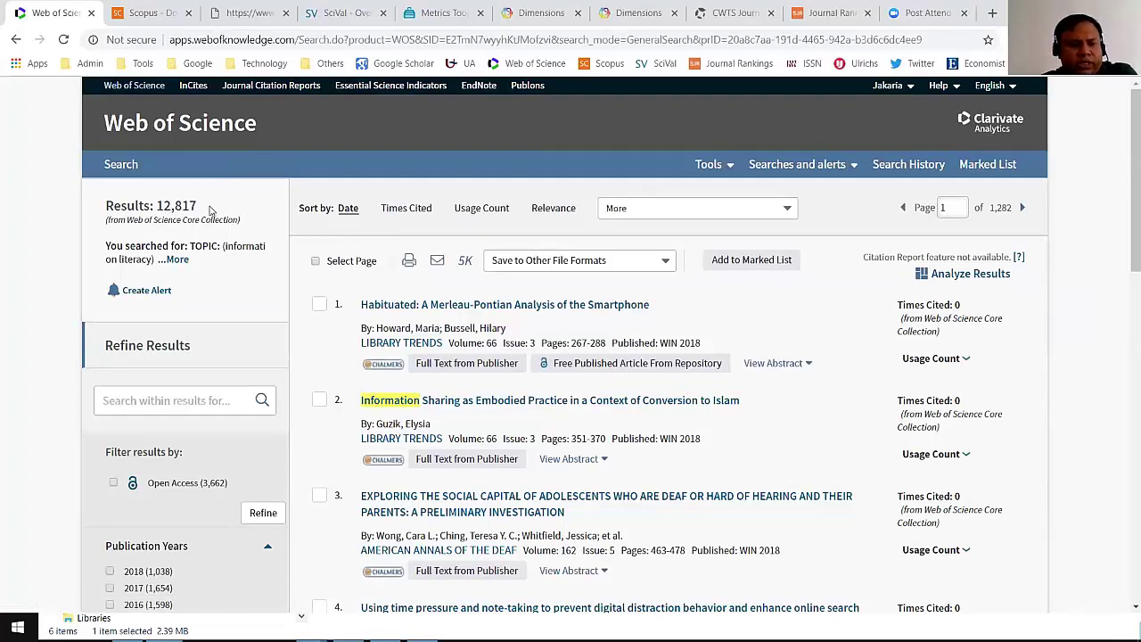
# - Refine the search results to publication year 2017 and the document types Article and Review
pyautogui.scroll(-5, 210, 210)
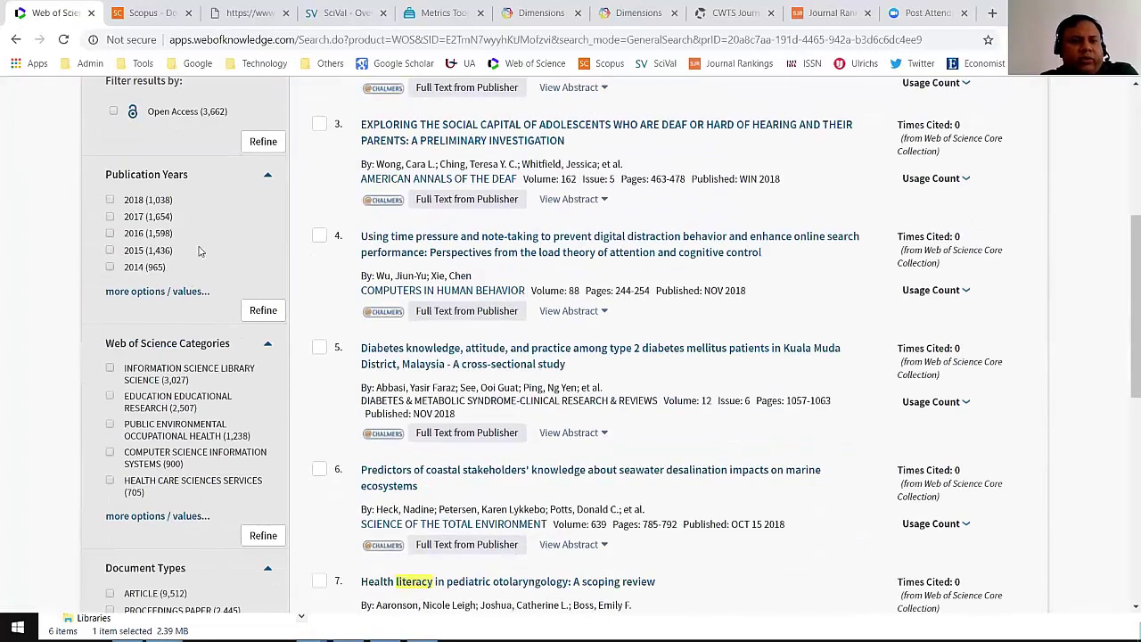
pyautogui.click(110, 218)
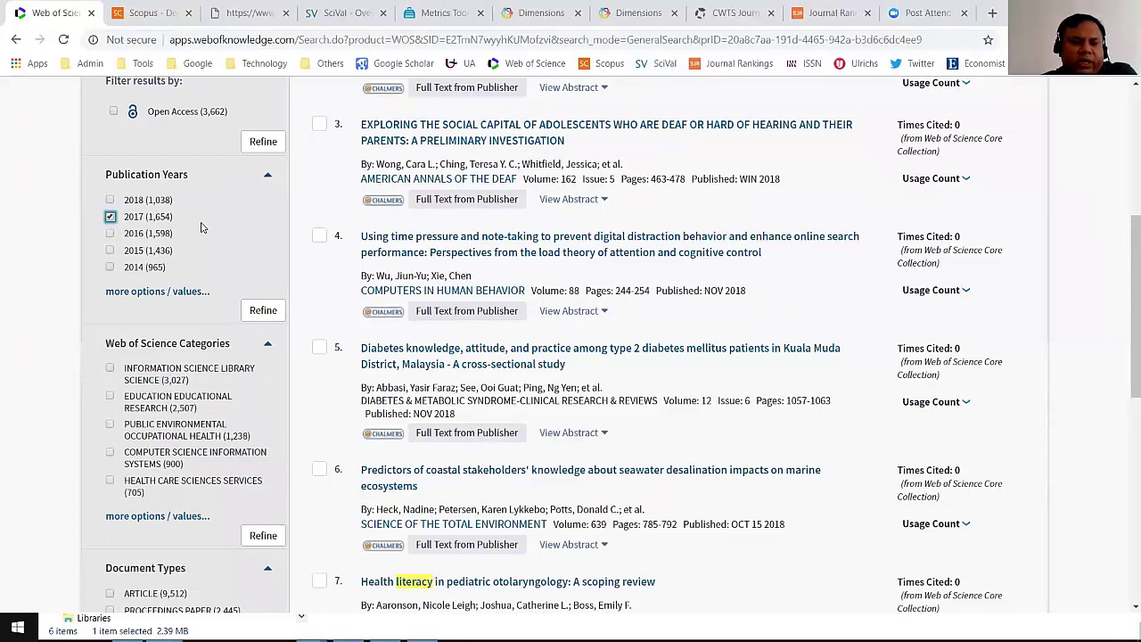
pyautogui.scroll(-3, 211, 229)
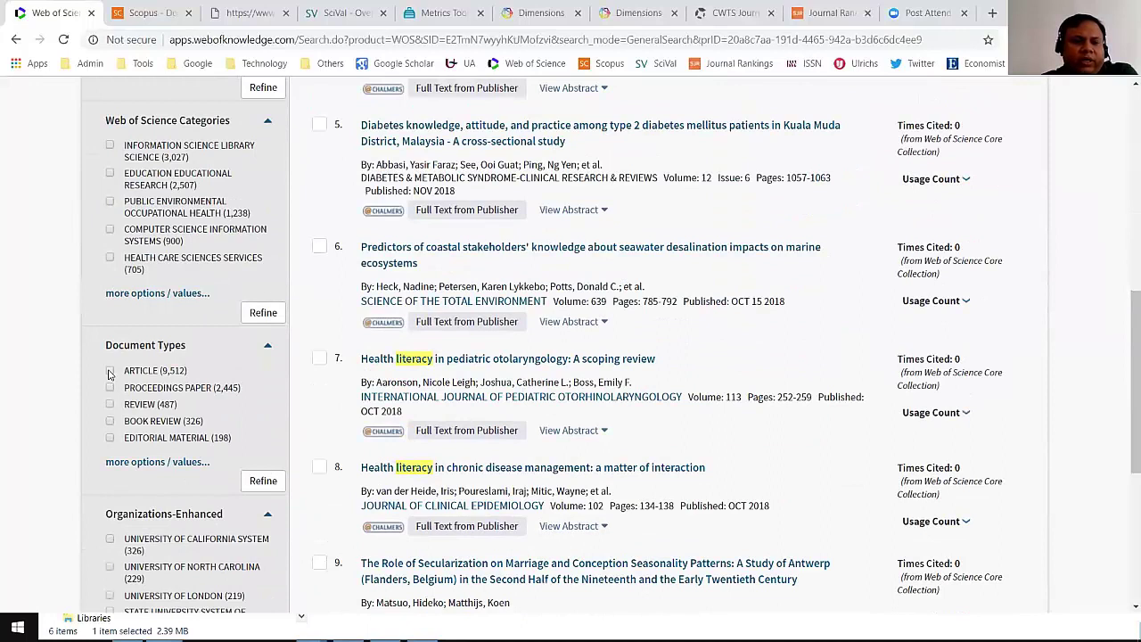
pyautogui.click(109, 371)
pyautogui.click(109, 406)
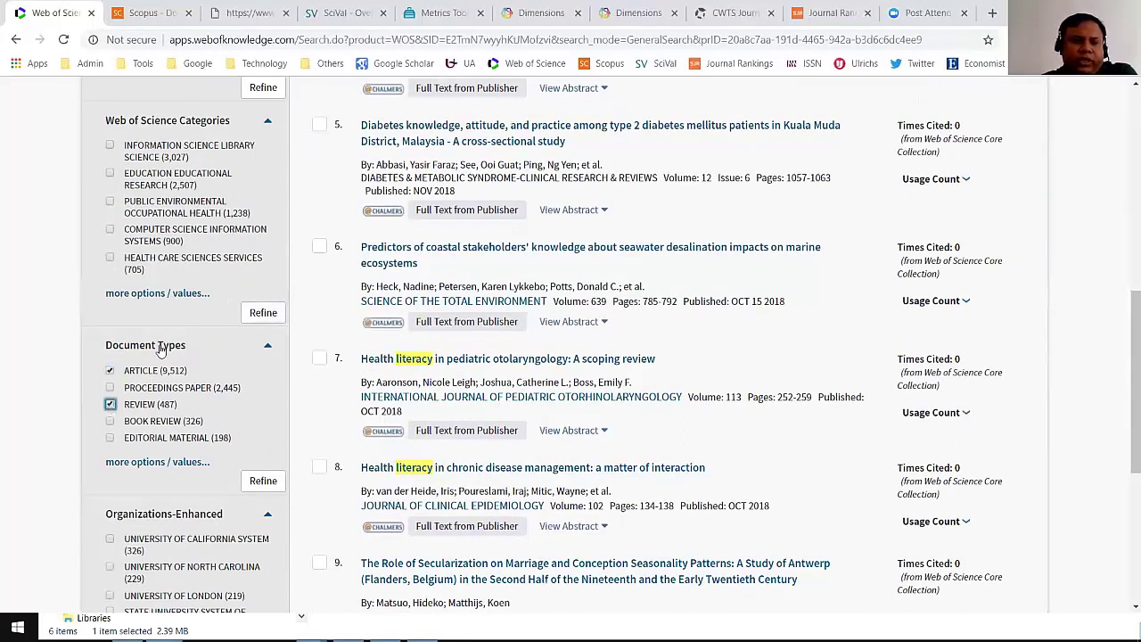
pyautogui.scroll(-5, 139, 371)
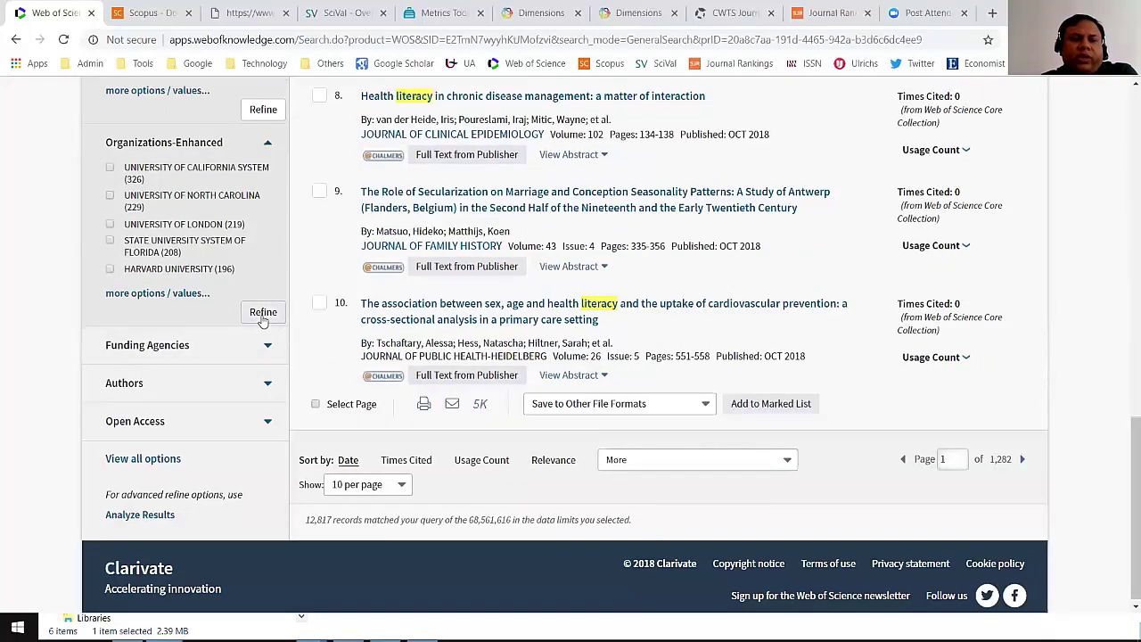
pyautogui.click(263, 314)
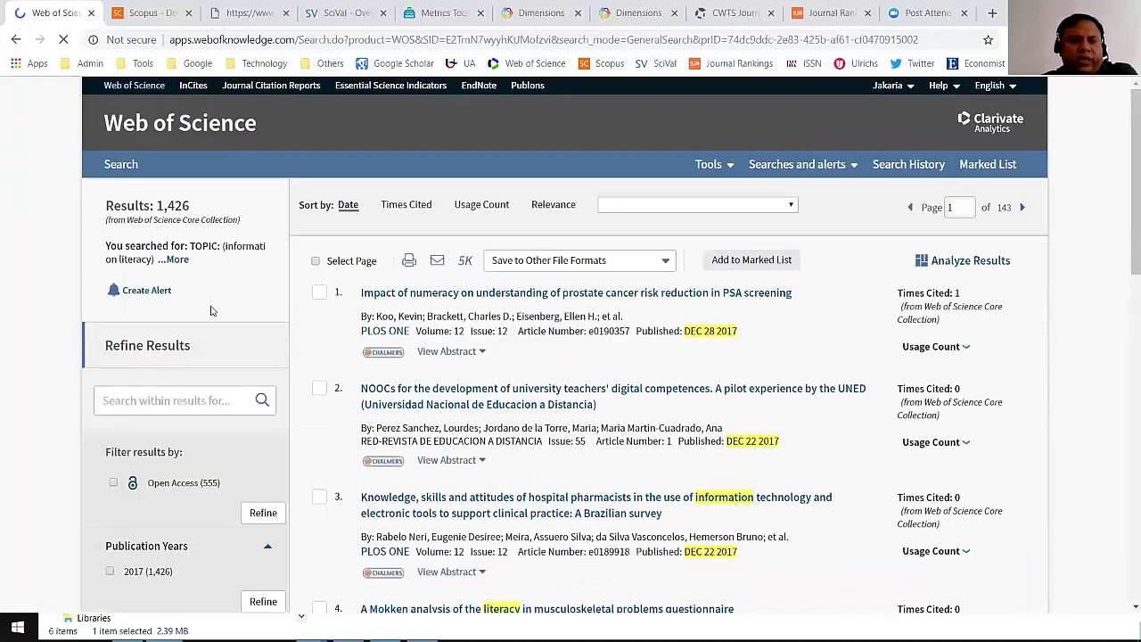
pyautogui.scroll(-3, 181, 328)
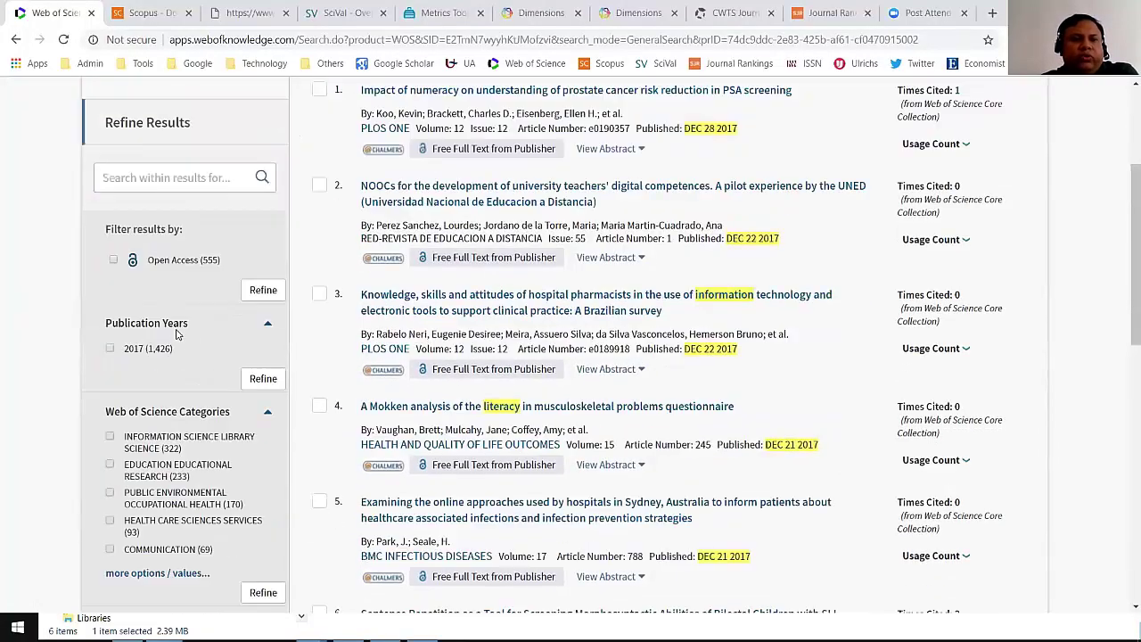
pyautogui.scroll(3, 188, 267)
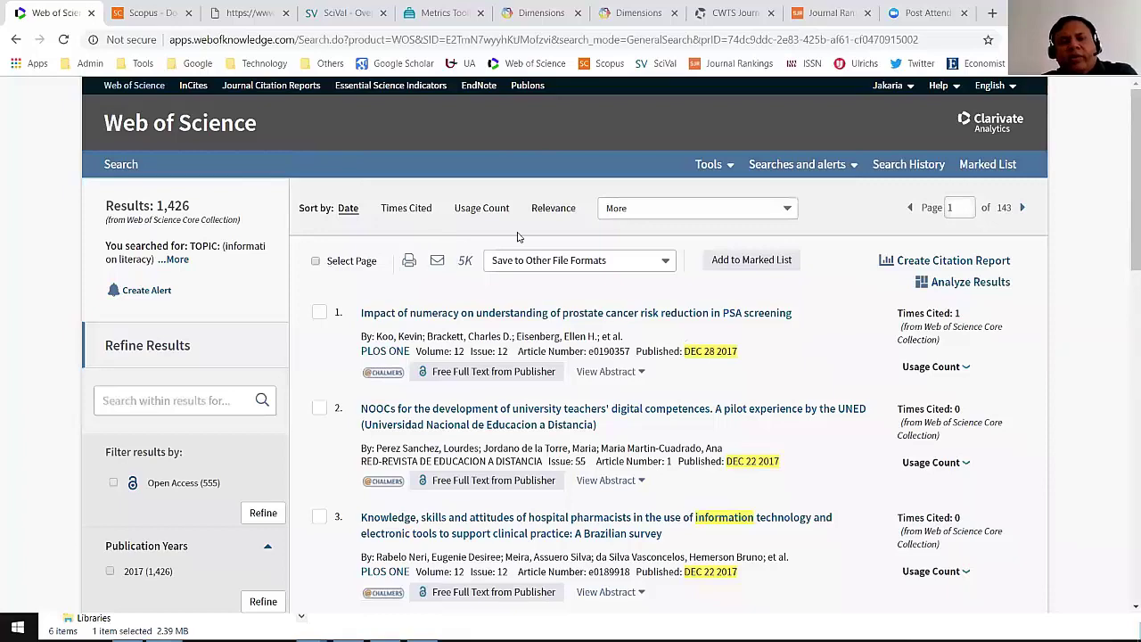
pyautogui.click(632, 266)
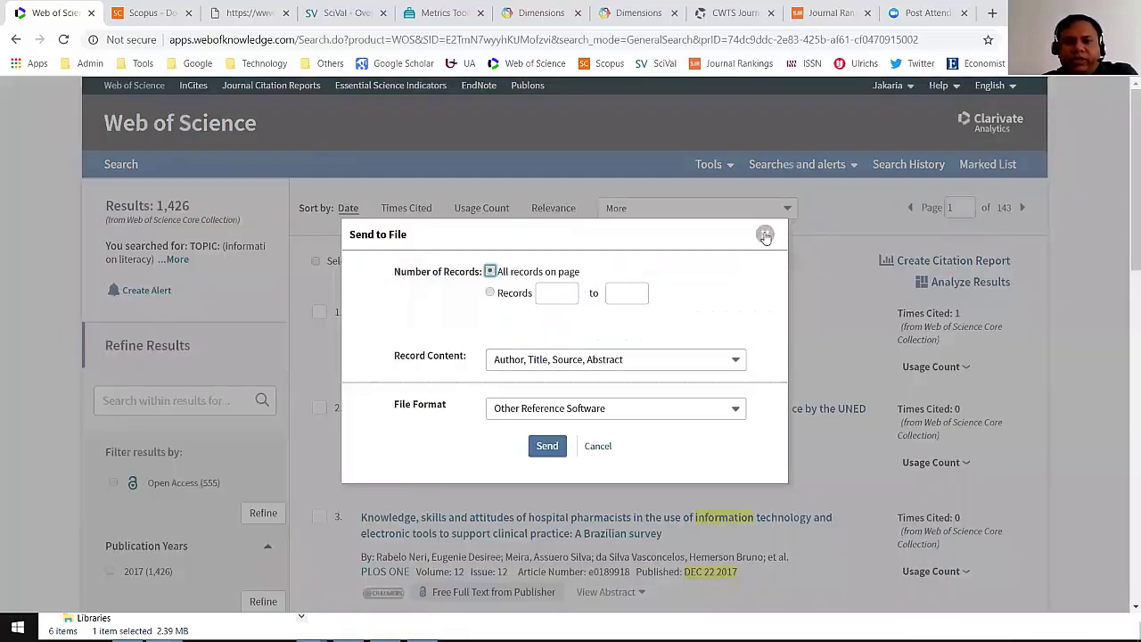
pyautogui.press('Escape')
pyautogui.click(643, 262)
pyautogui.click(624, 366)
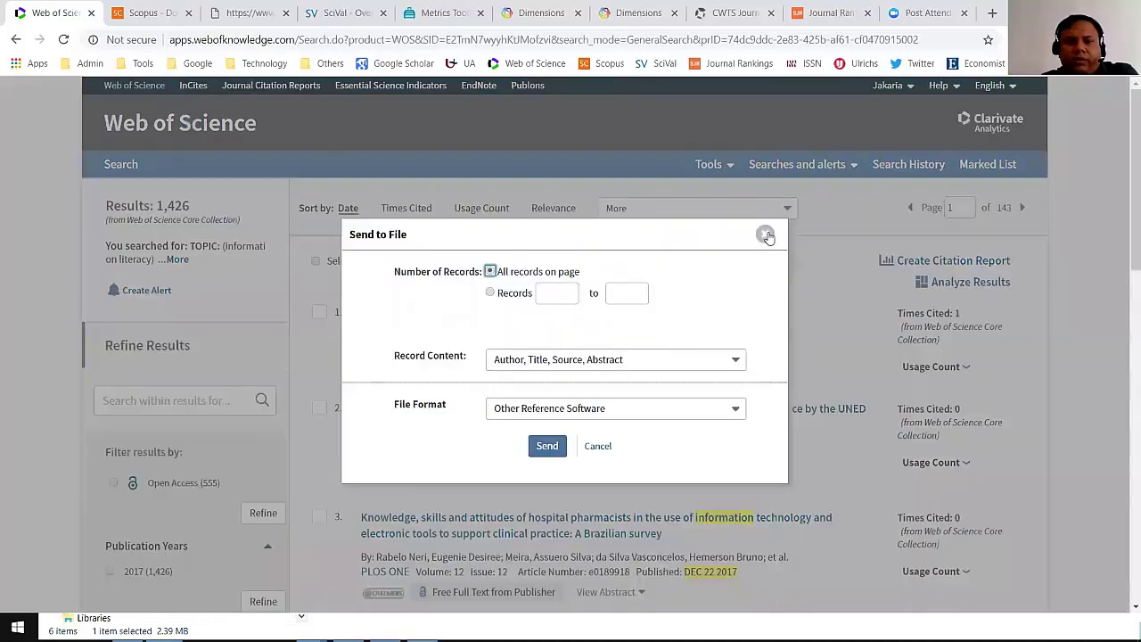
pyautogui.click(764, 235)
# - Start saving the results to other file formats and set the record range from 1 to 500
pyautogui.click(622, 266)
pyautogui.click(558, 317)
pyautogui.click(489, 294)
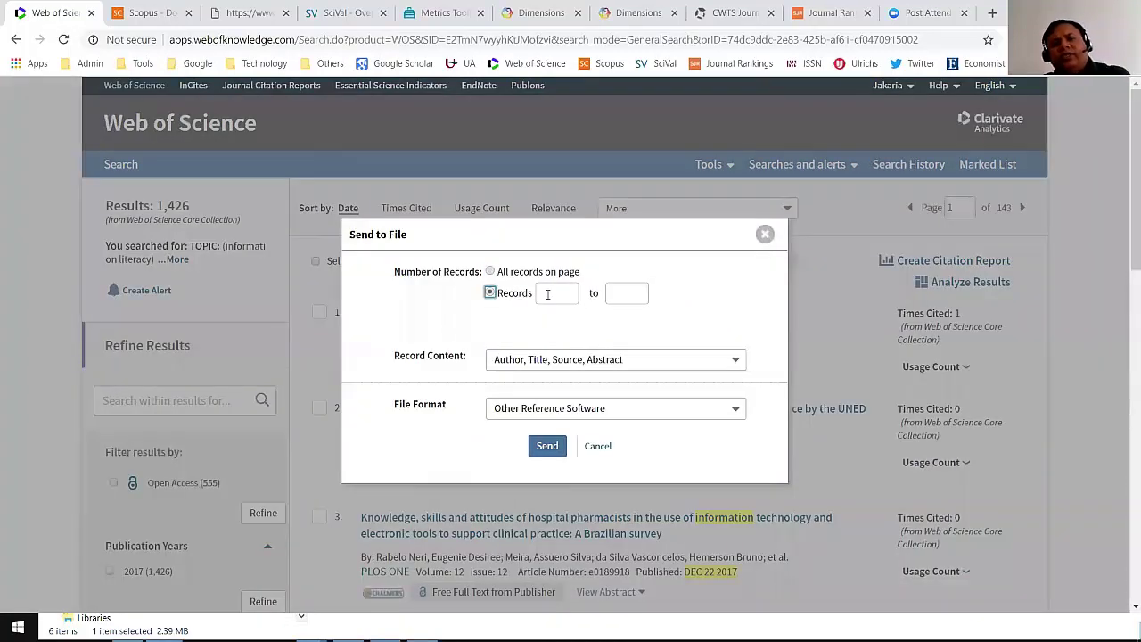
pyautogui.click(548, 293)
pyautogui.write('1')
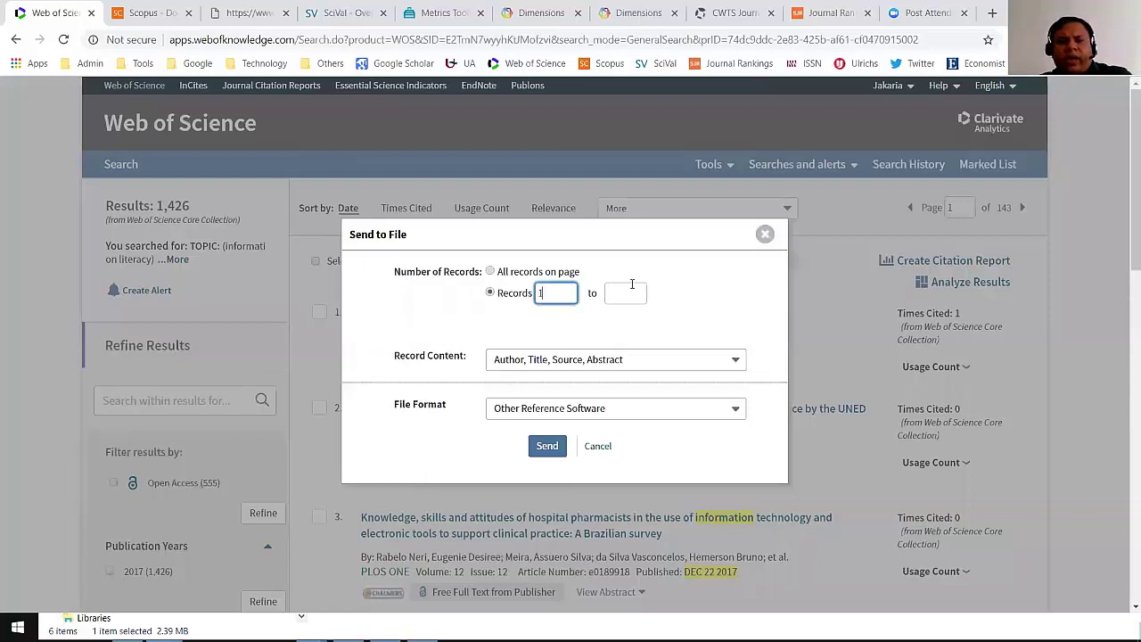
pyautogui.click(632, 286)
pyautogui.write('500')
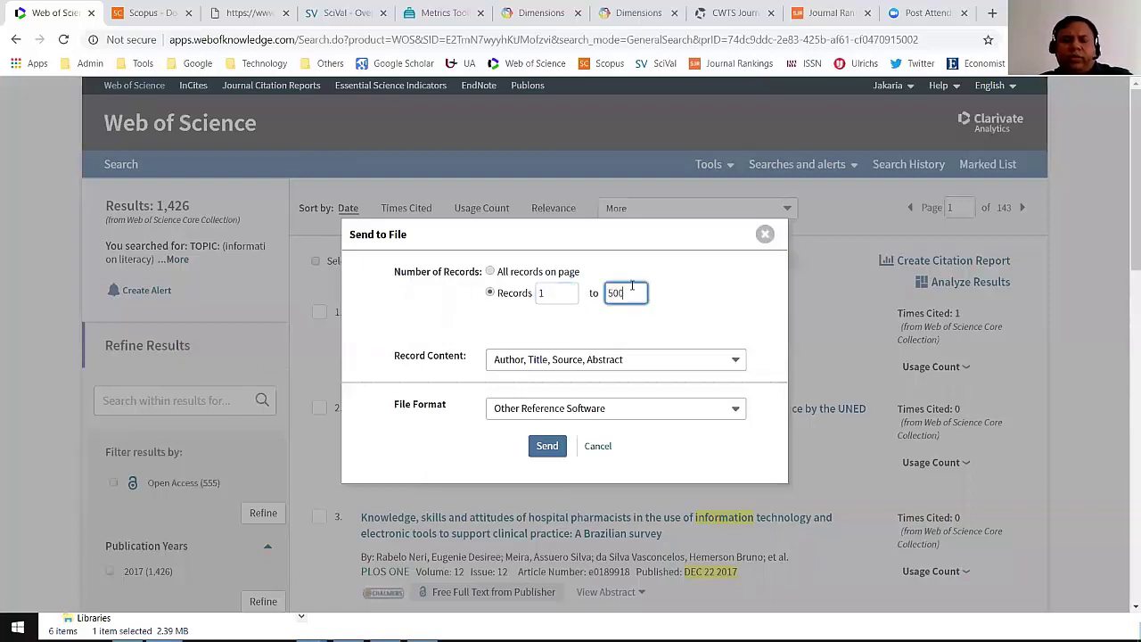
# - Export the chosen records with Full Record and Cited References as a Tab-delimited (Win) file and close the export dialog
pyautogui.click(654, 361)
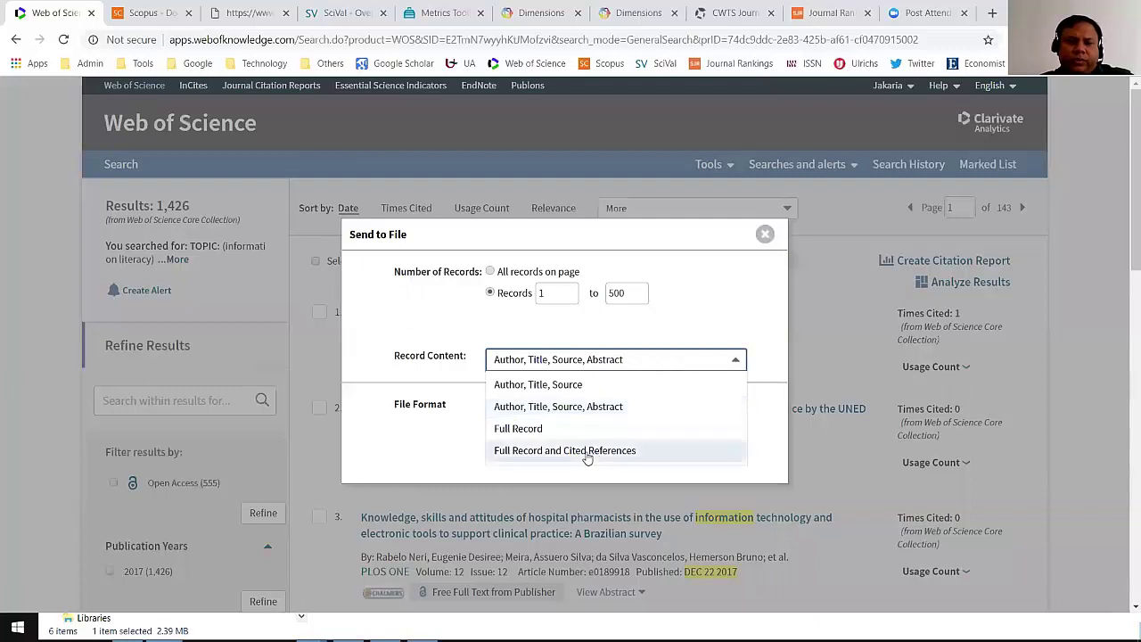
pyautogui.click(594, 450)
pyautogui.click(602, 417)
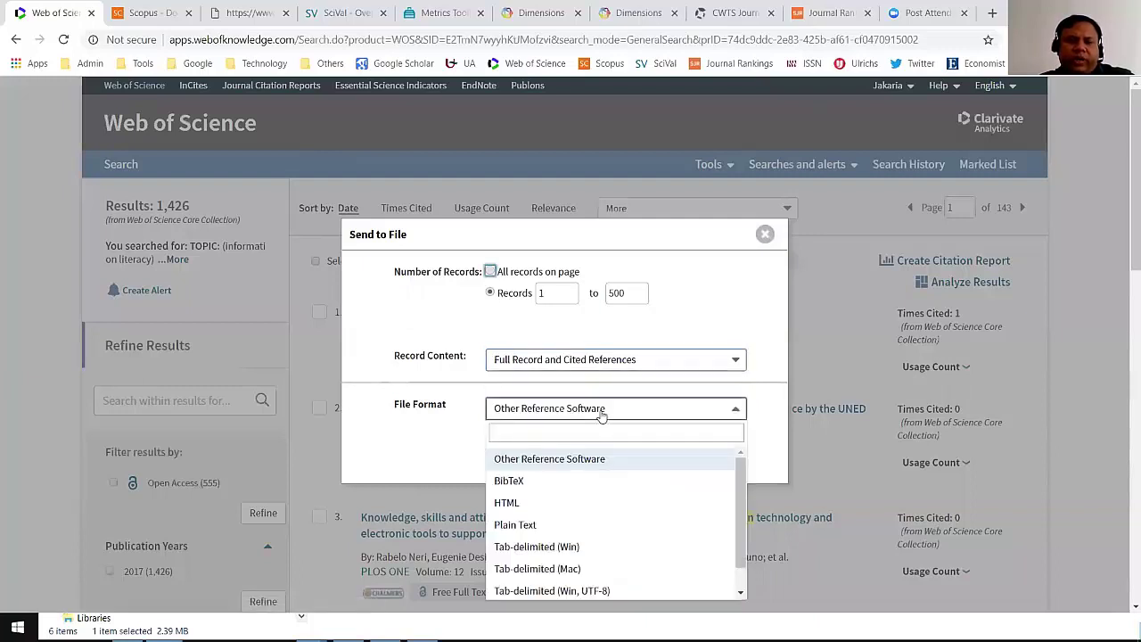
pyautogui.click(538, 547)
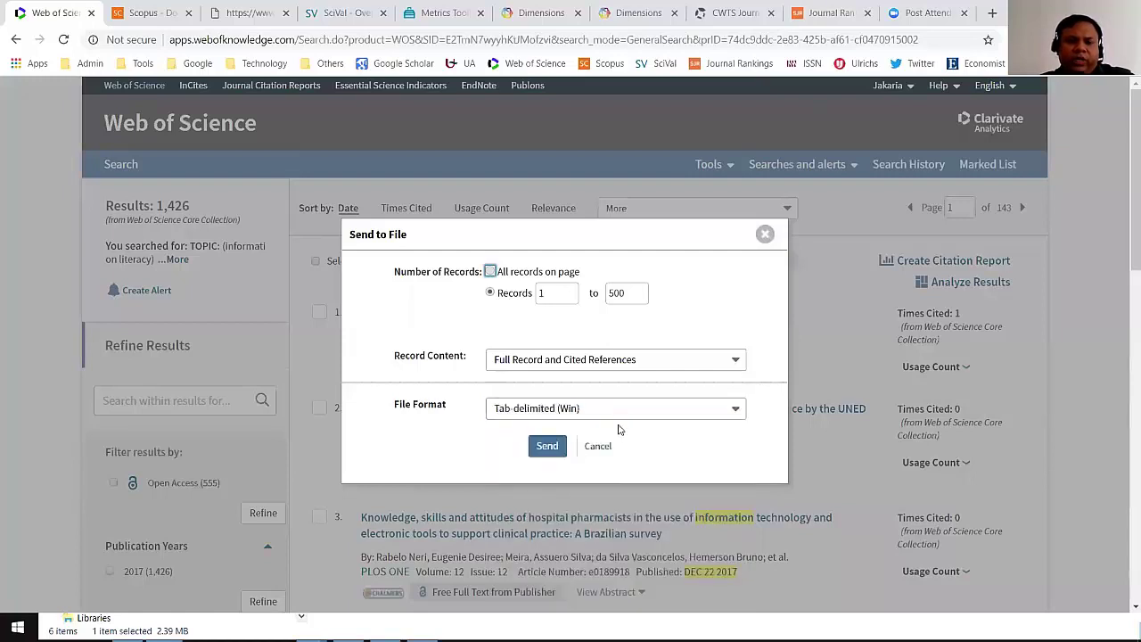
pyautogui.click(551, 450)
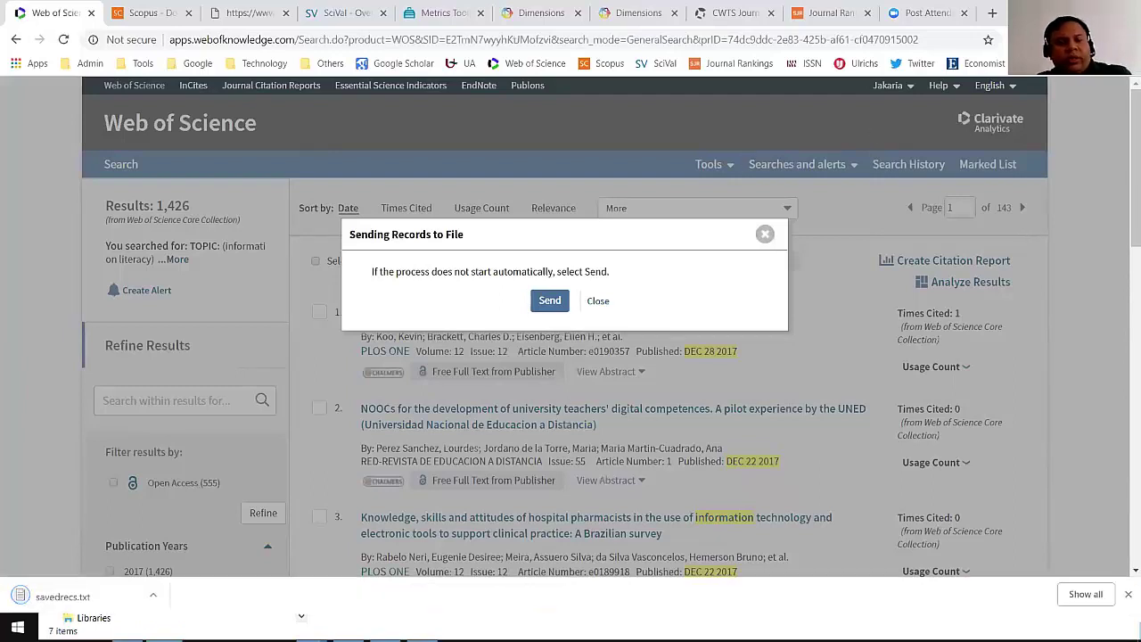
pyautogui.click(597, 302)
# - Set up an export of records 501 to 1000 with Full Record and Cited References as Tab-delimited (Win), and cancel it
pyautogui.click(547, 264)
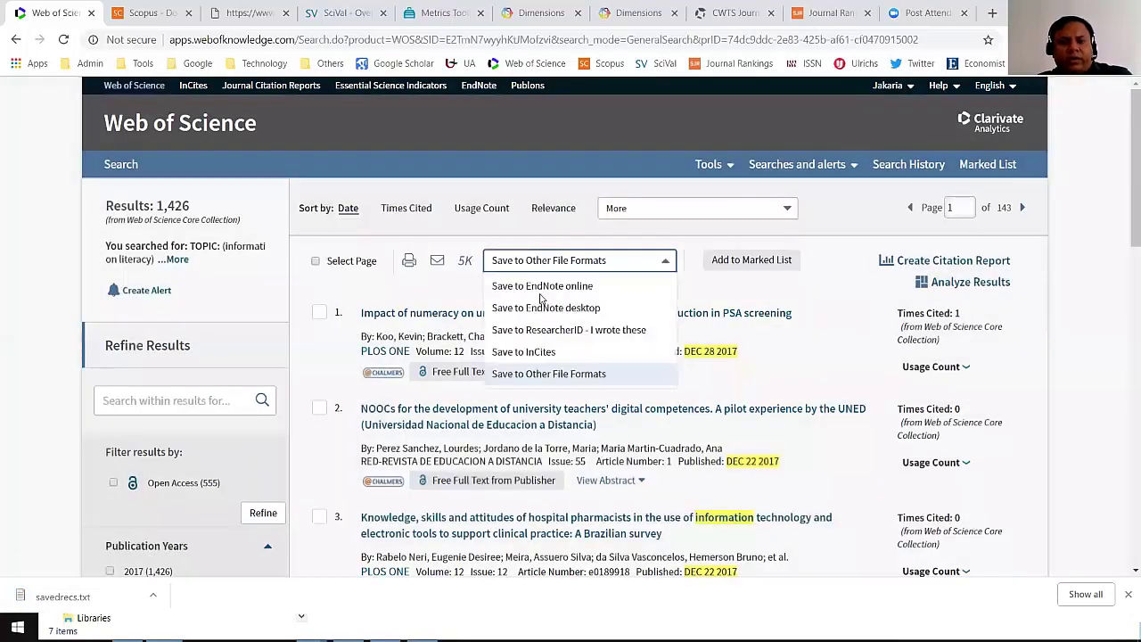
pyautogui.click(524, 372)
pyautogui.click(554, 278)
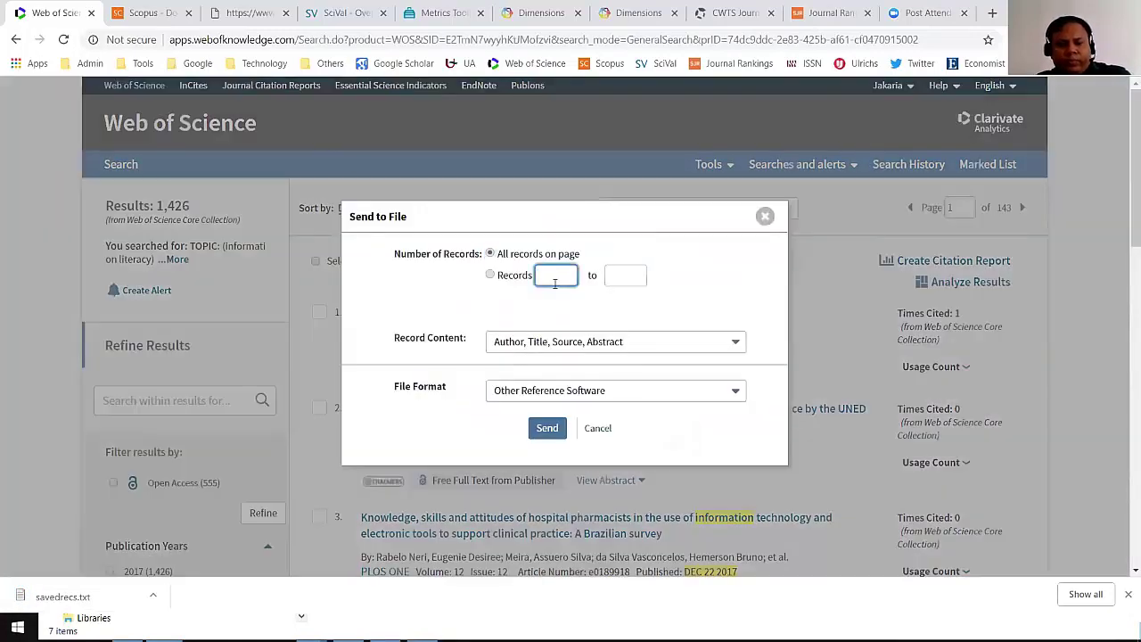
pyautogui.write('501')
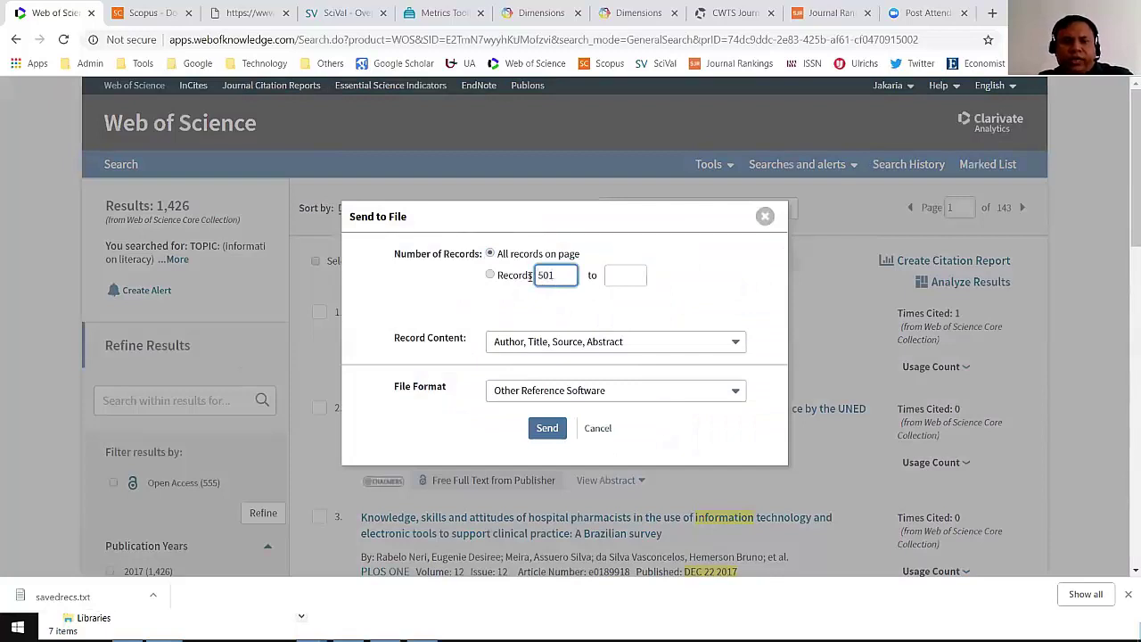
pyautogui.click(489, 275)
pyautogui.click(612, 278)
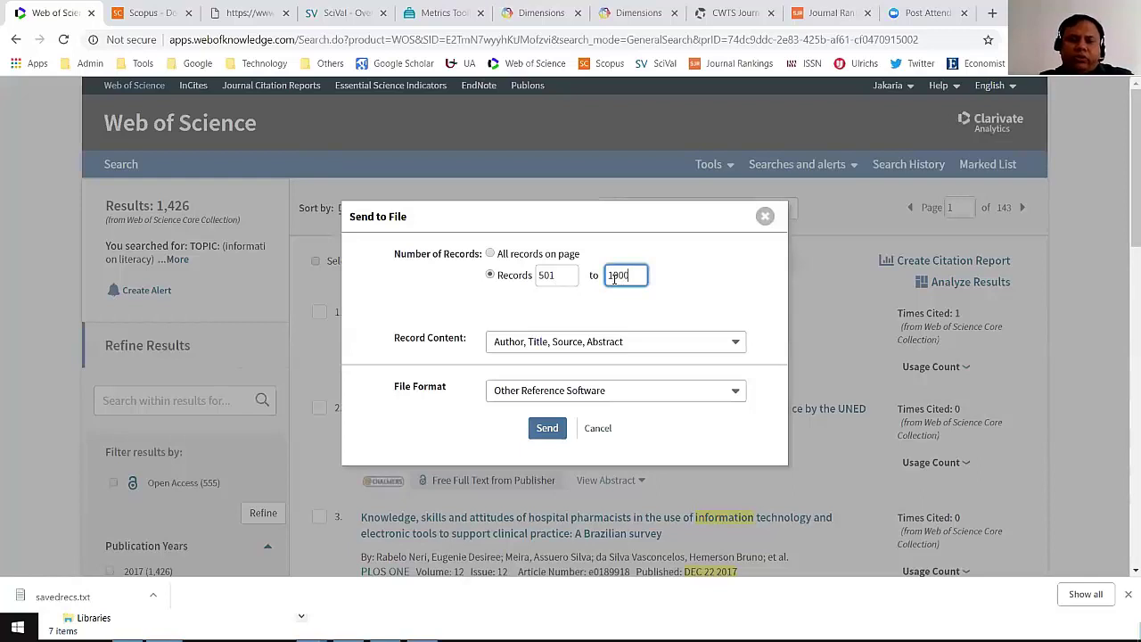
pyautogui.click(615, 342)
pyautogui.click(593, 433)
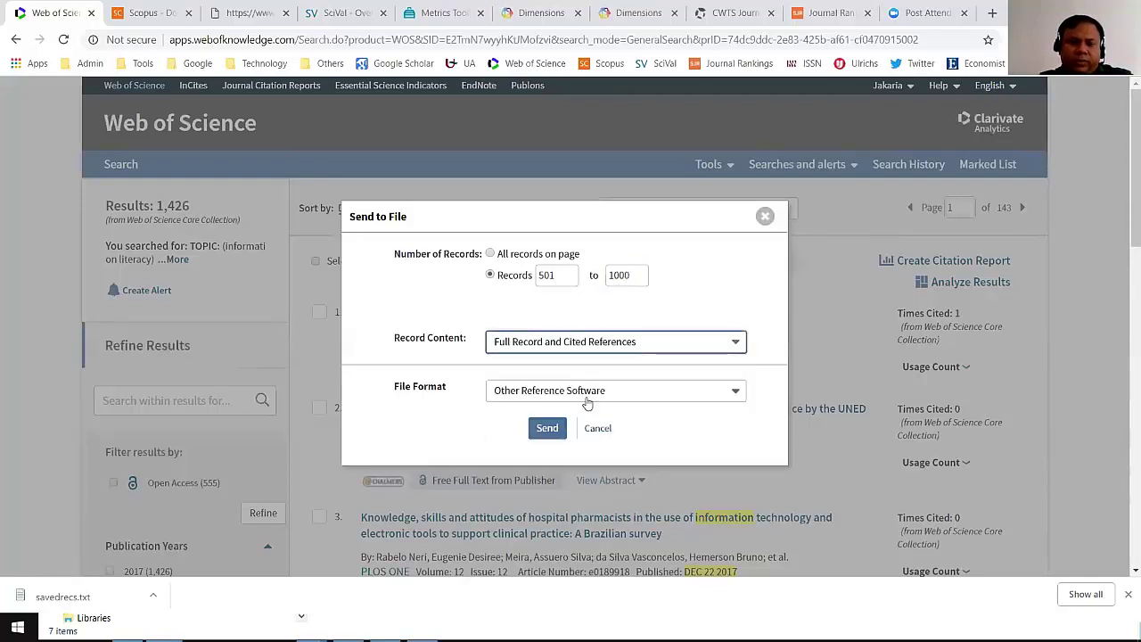
pyautogui.click(587, 401)
pyautogui.click(568, 328)
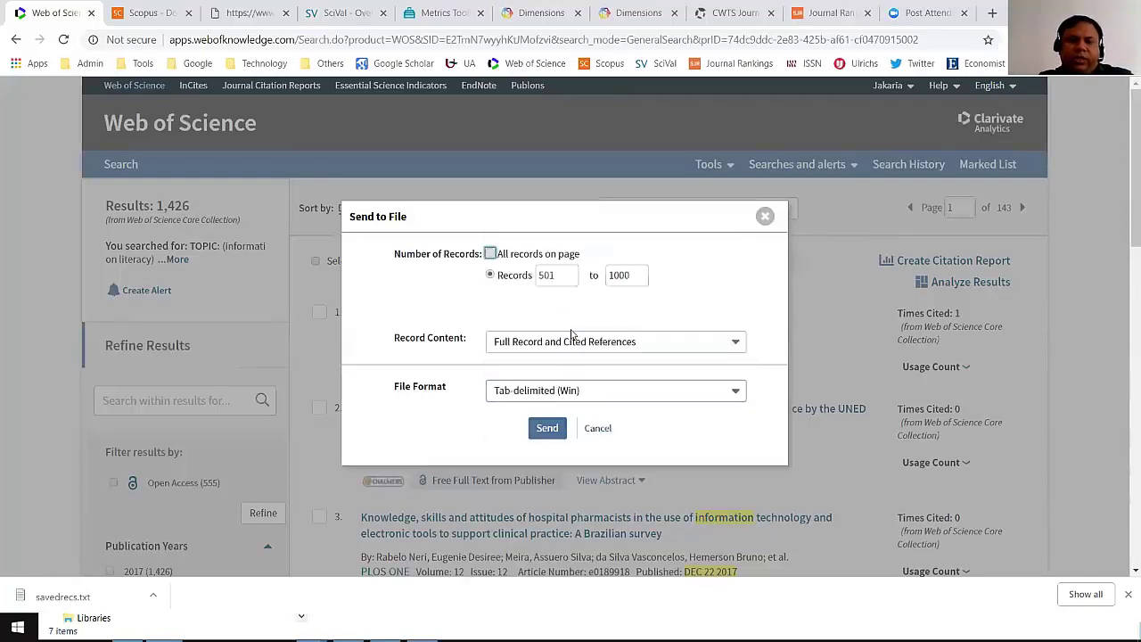
pyautogui.click(765, 216)
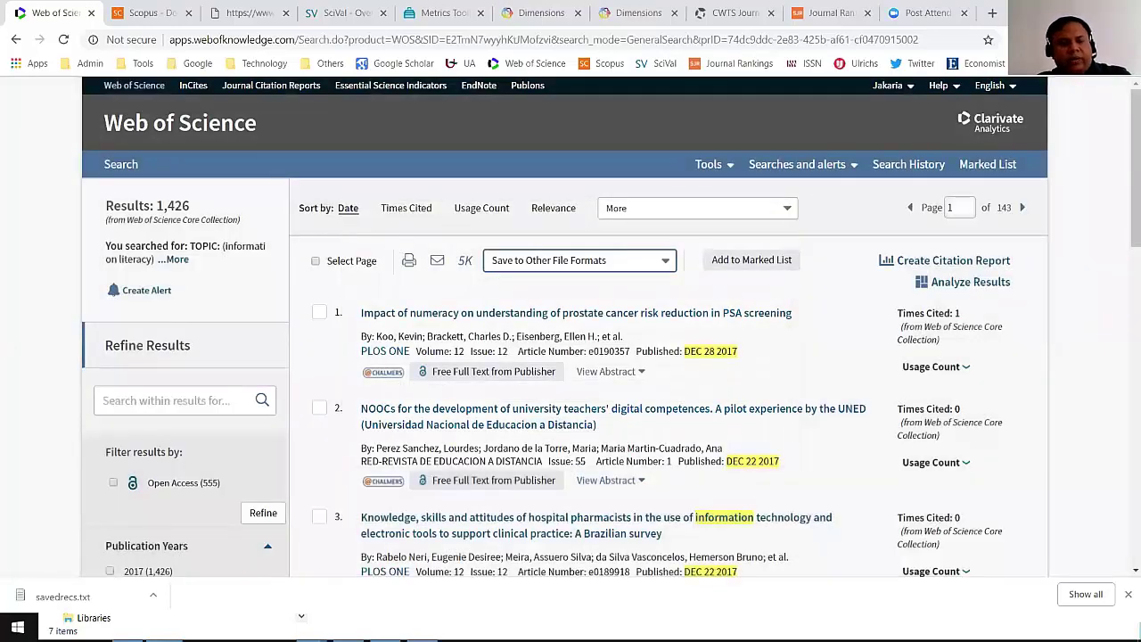
# - Launch VOSviewer.exe from Windows and allow it to run despite the unverified publisher
pyautogui.click(17, 626)
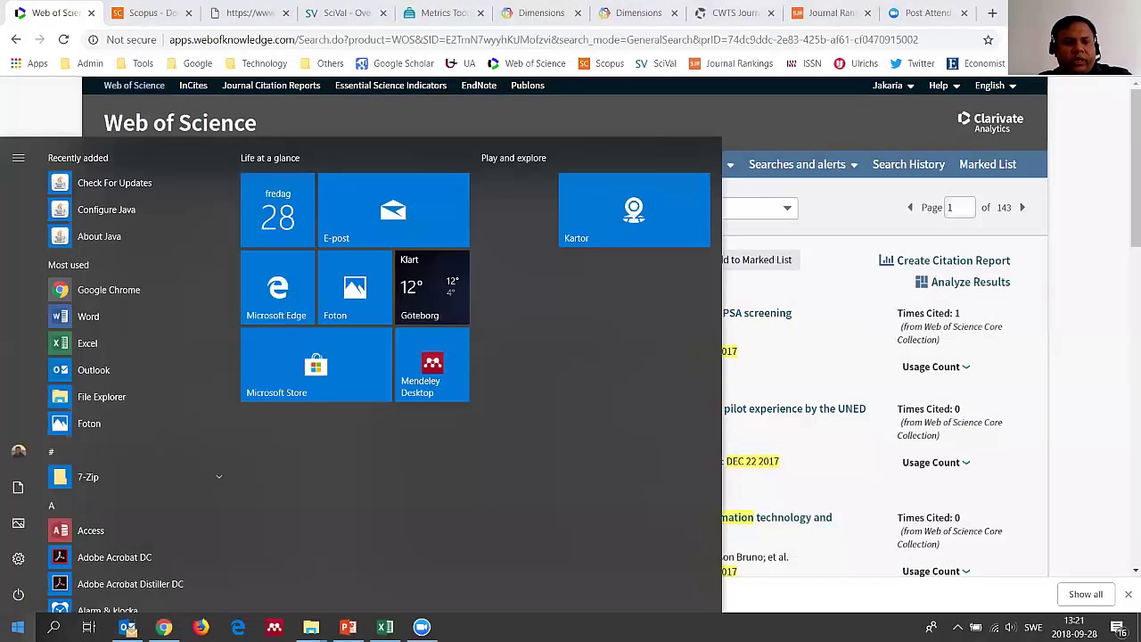
pyautogui.write('vosviewer.exe')
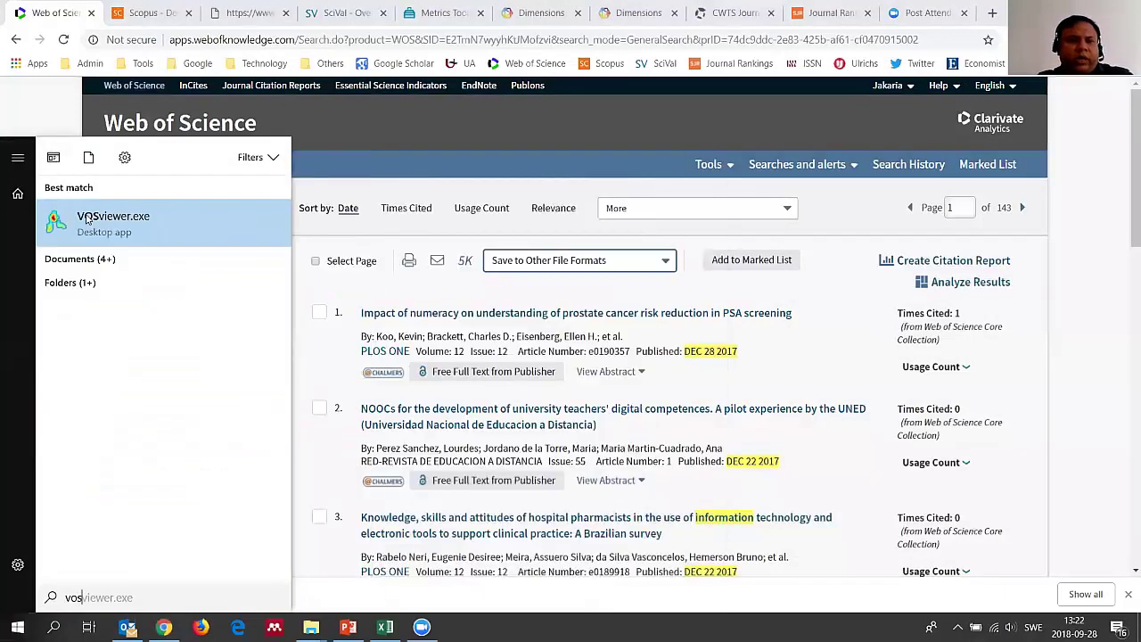
pyautogui.click(89, 218)
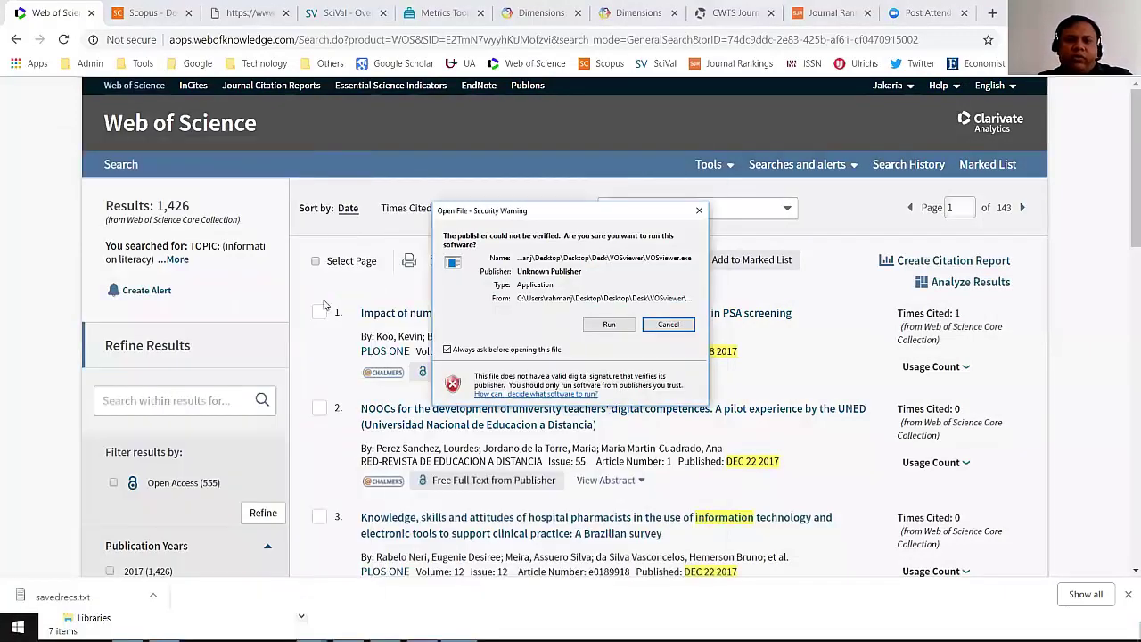
pyautogui.click(606, 324)
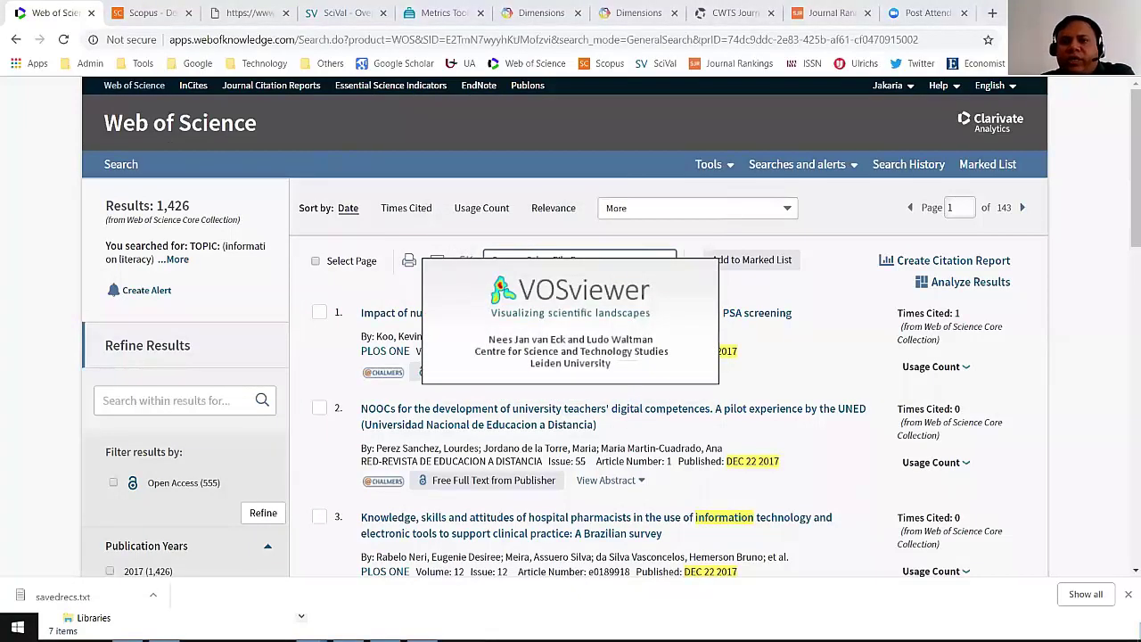
# - Switch to the Downloads folder in File Explorer and point out savedrecs (1).txt, savedrecs (2).txt and savedrecs (3).txt by selecting them
pyautogui.hotkey('alt', 'Tab')
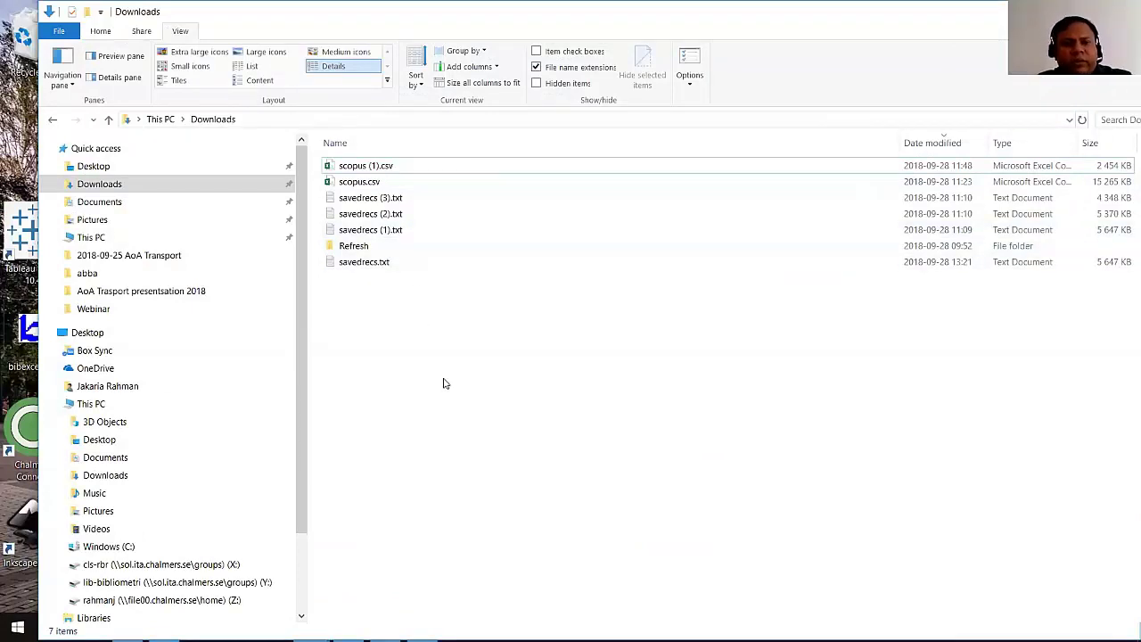
pyautogui.click(419, 205)
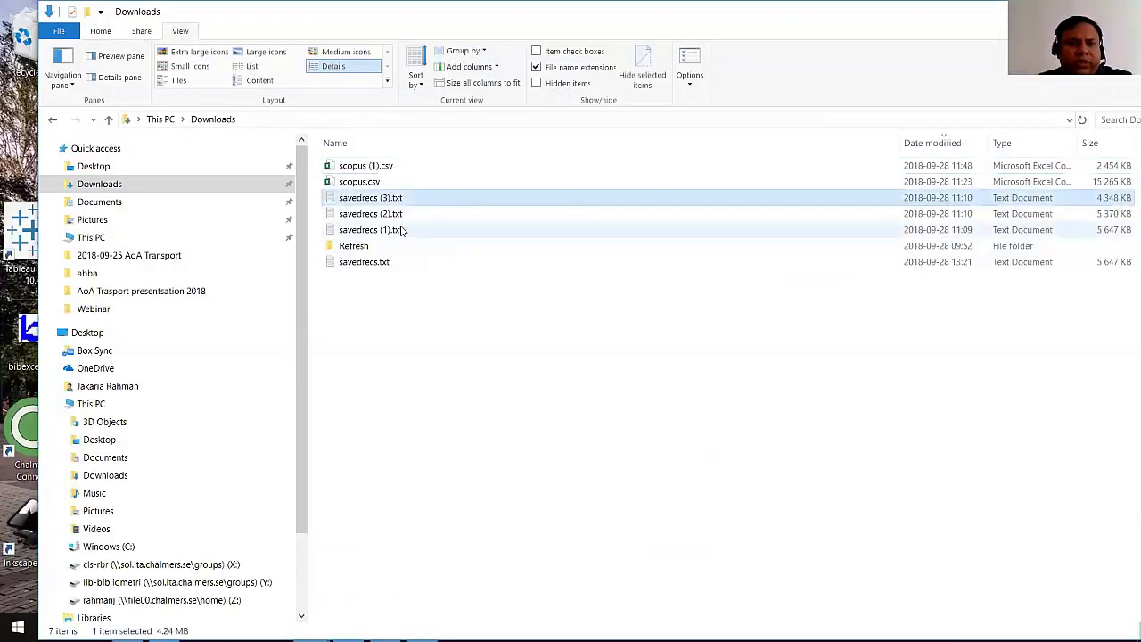
pyautogui.click(396, 230)
pyautogui.click(396, 214)
pyautogui.click(394, 200)
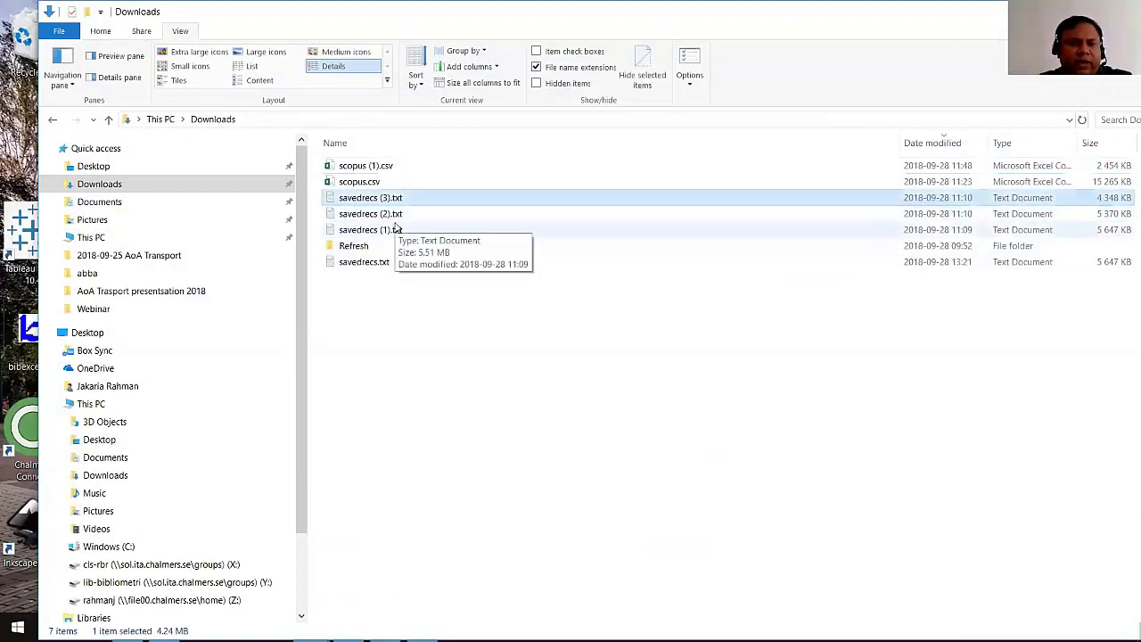
pyautogui.click(396, 230)
pyautogui.click(397, 214)
pyautogui.click(394, 200)
pyautogui.click(396, 229)
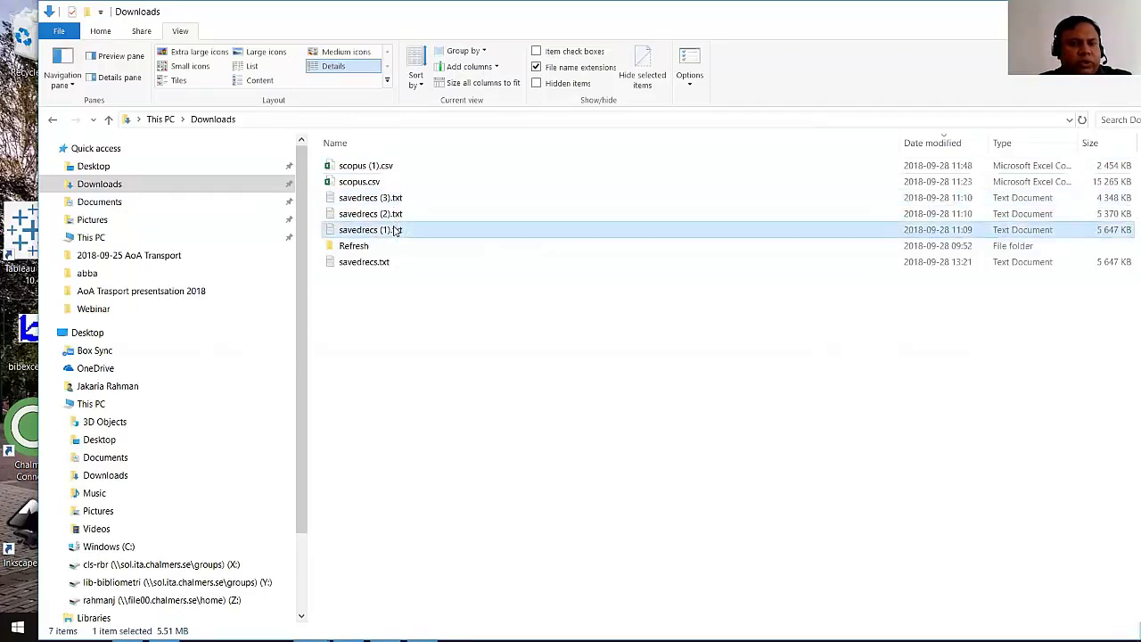
pyautogui.keyDown('ctrl'); pyautogui.click(395, 214); pyautogui.keyUp('ctrl')
pyautogui.keyDown('ctrl'); pyautogui.click(393, 200); pyautogui.keyUp('ctrl')
pyautogui.keyDown('ctrl'); pyautogui.click(394, 204); pyautogui.keyUp('ctrl')
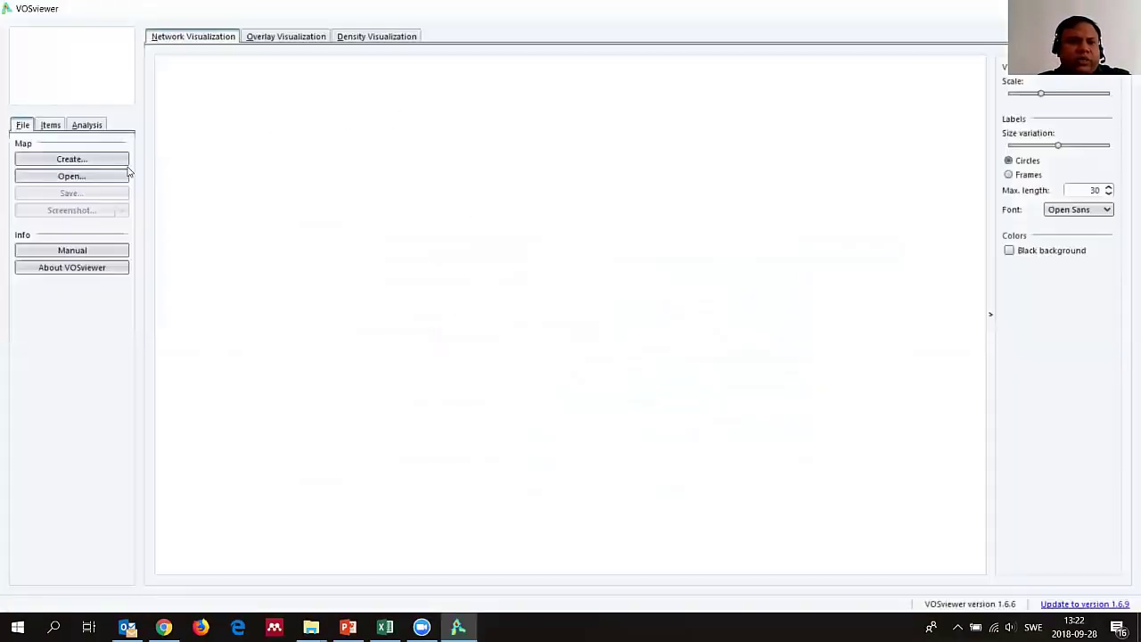
# - View the About VOSviewer information on version and developers, and close it
pyautogui.click(99, 164)
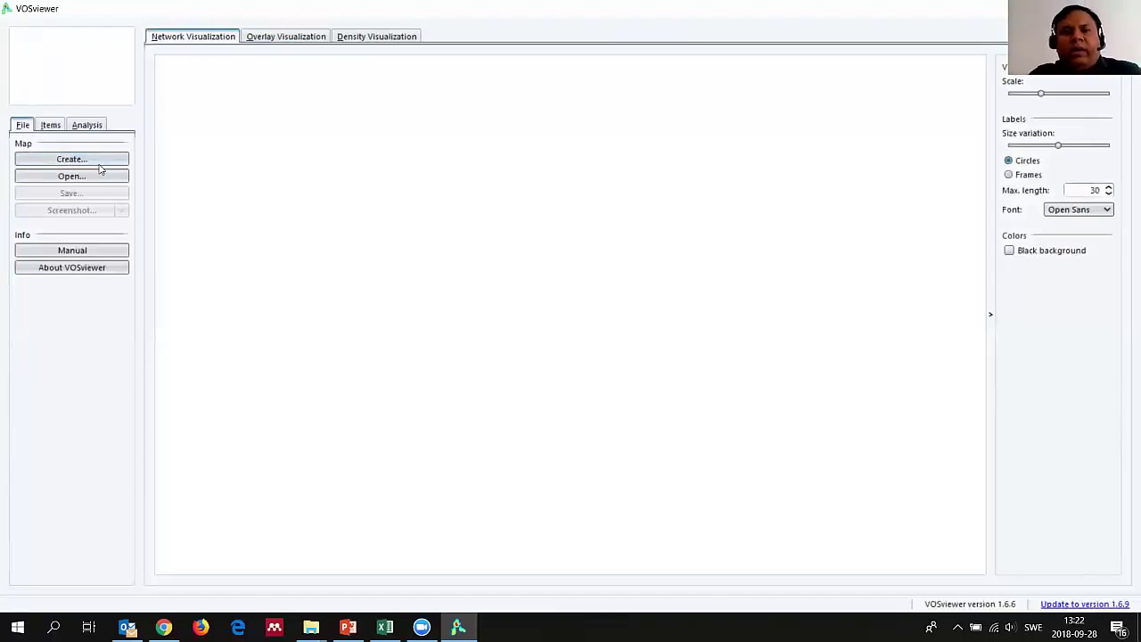
pyautogui.click(84, 273)
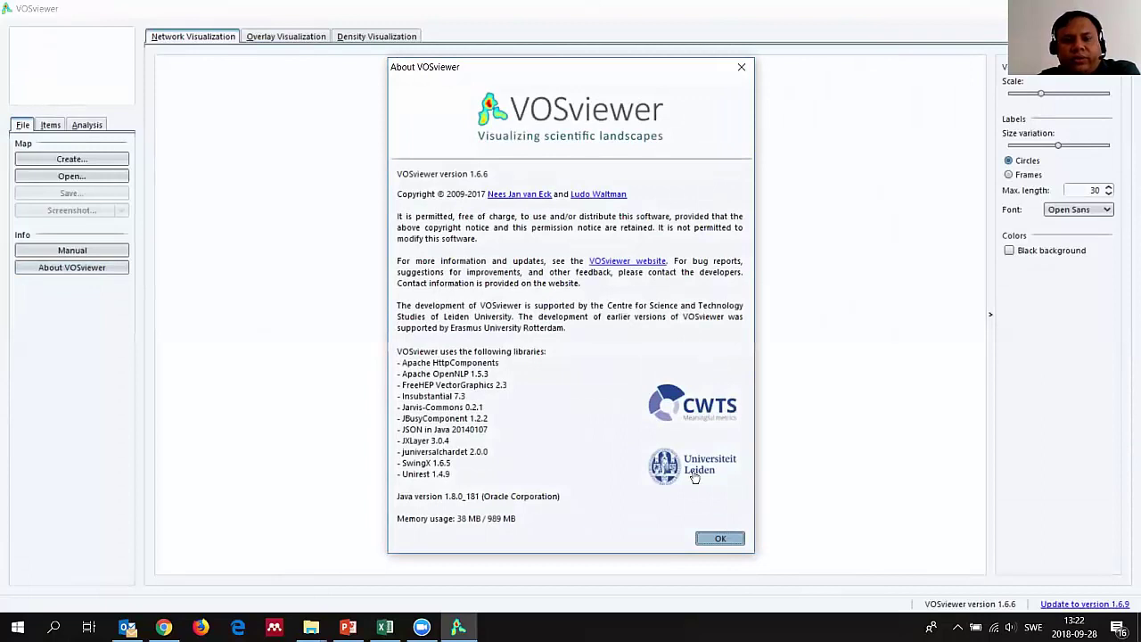
pyautogui.press('Escape')
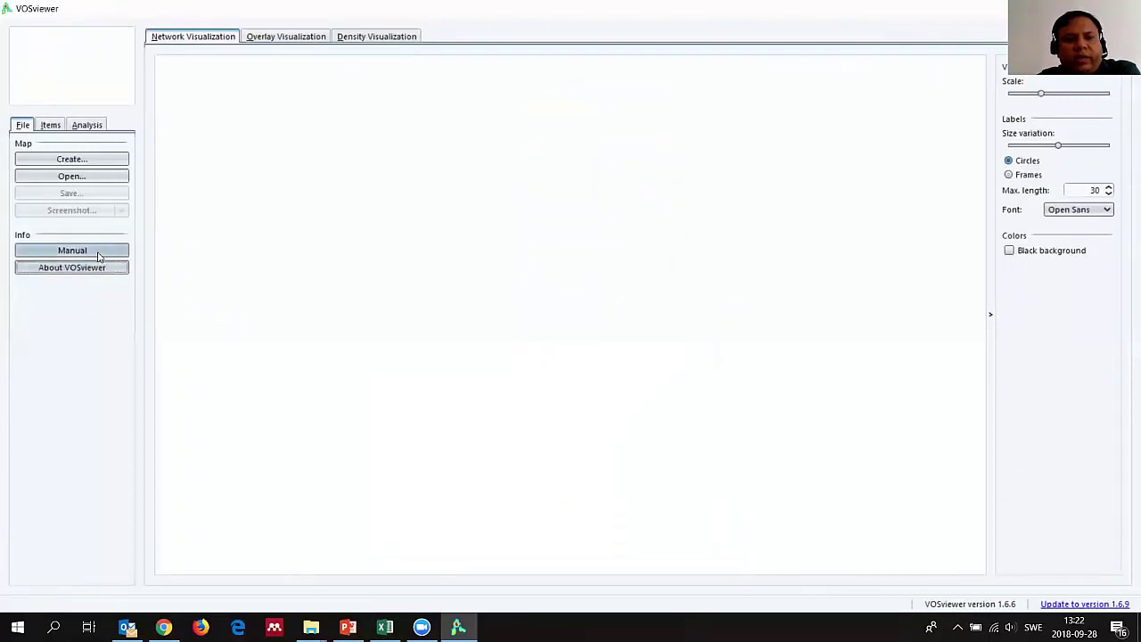
# - Open the VOSviewer manual in the browser, skim it to section 3.1.1 Network visualization, close it and return to VOSviewer
pyautogui.click(95, 252)
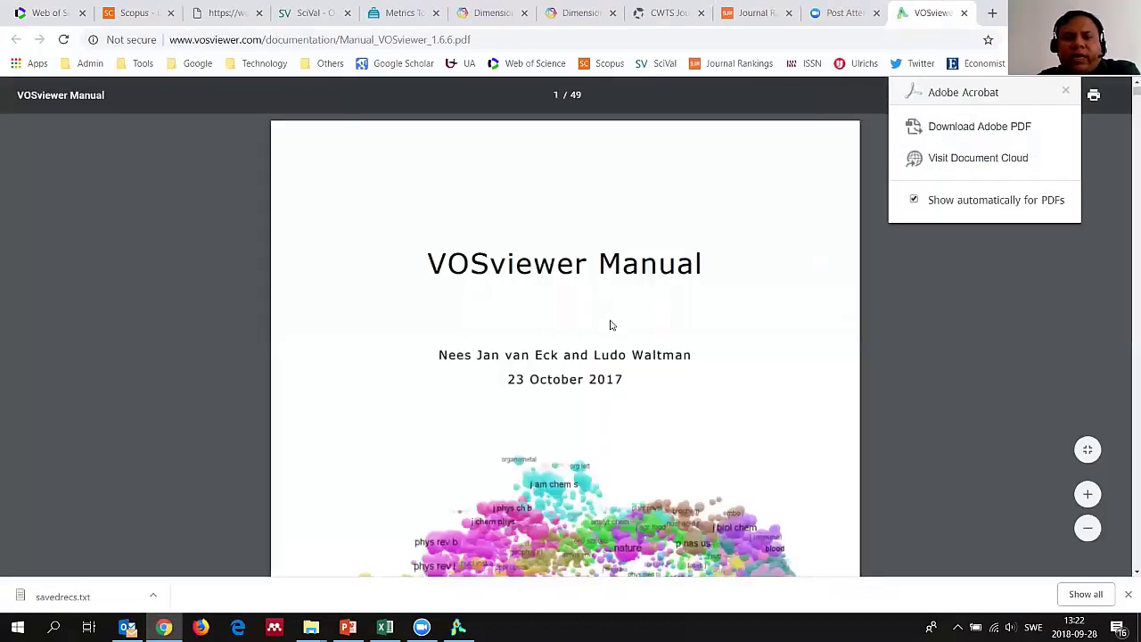
pyautogui.scroll(-10, 597, 348)
pyautogui.scroll(-4, 581, 368)
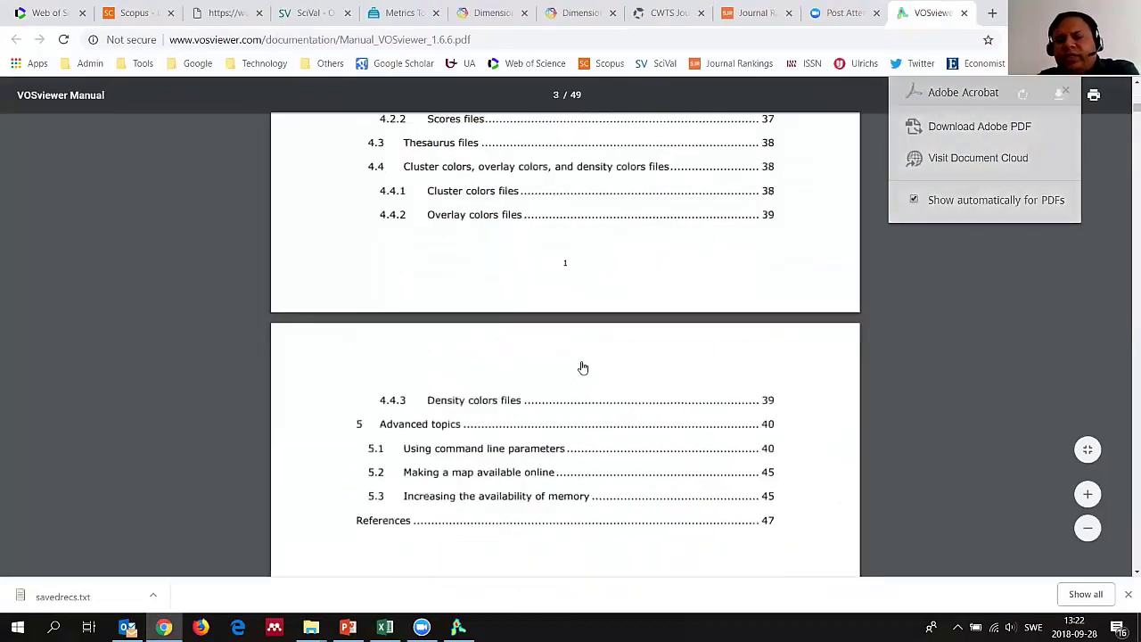
pyautogui.scroll(-4, 583, 370)
pyautogui.scroll(-10, 584, 374)
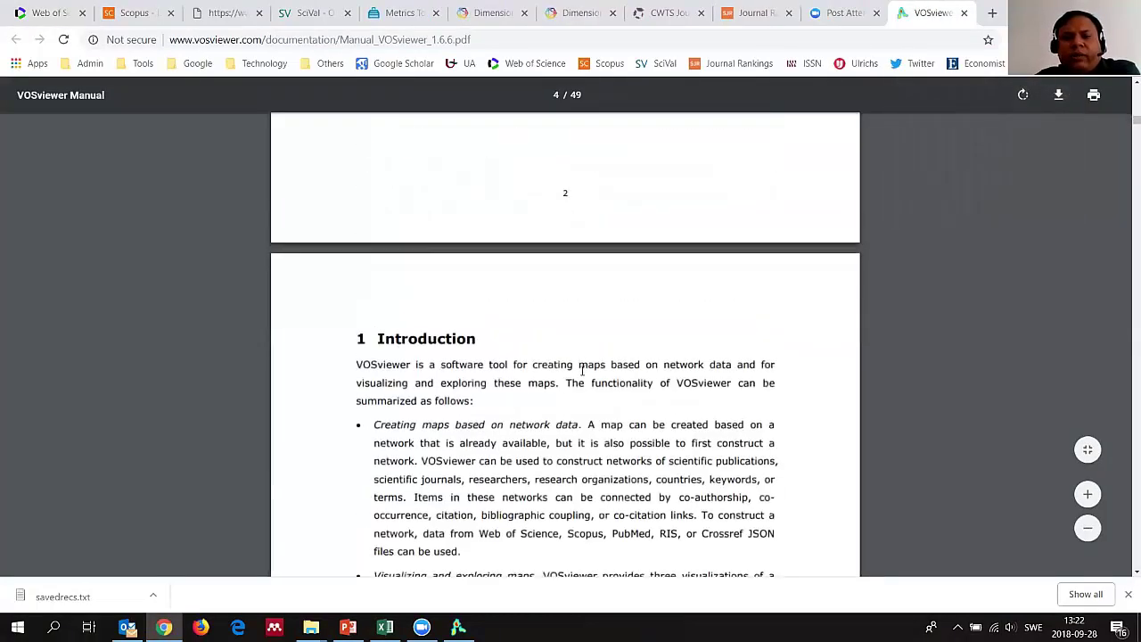
pyautogui.scroll(-10, 589, 384)
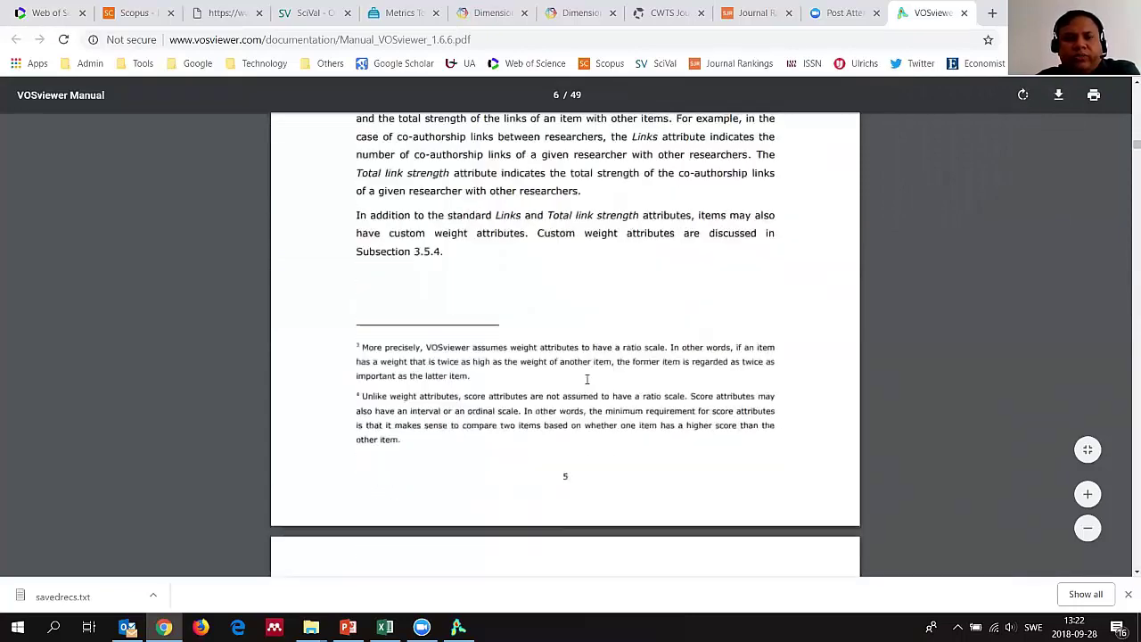
pyautogui.scroll(-10, 587, 384)
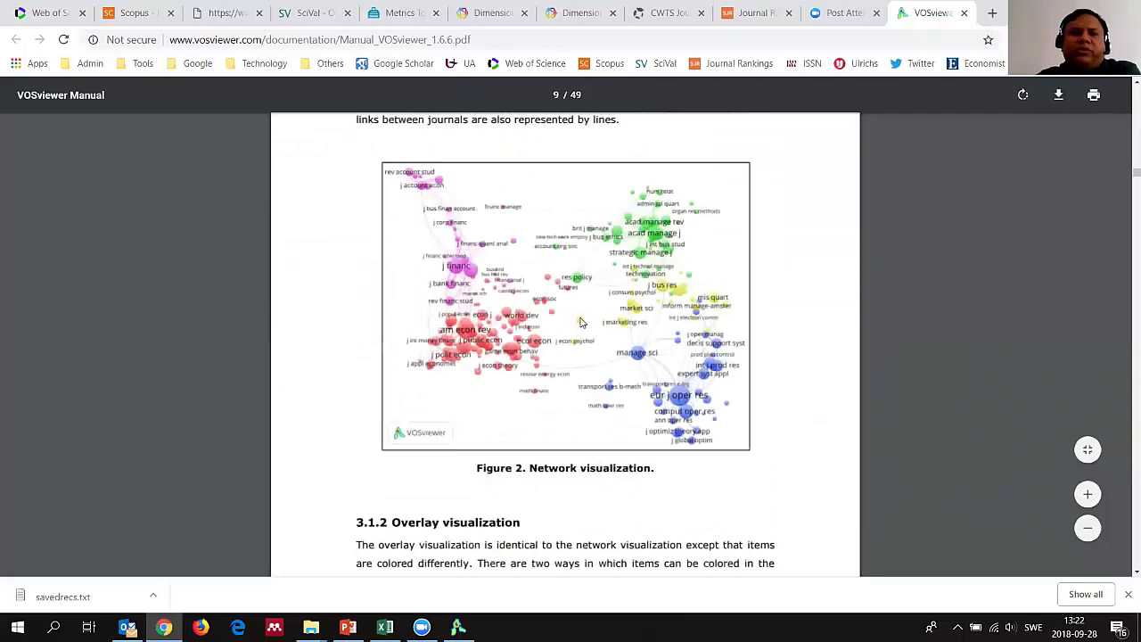
pyautogui.scroll(6, 580, 322)
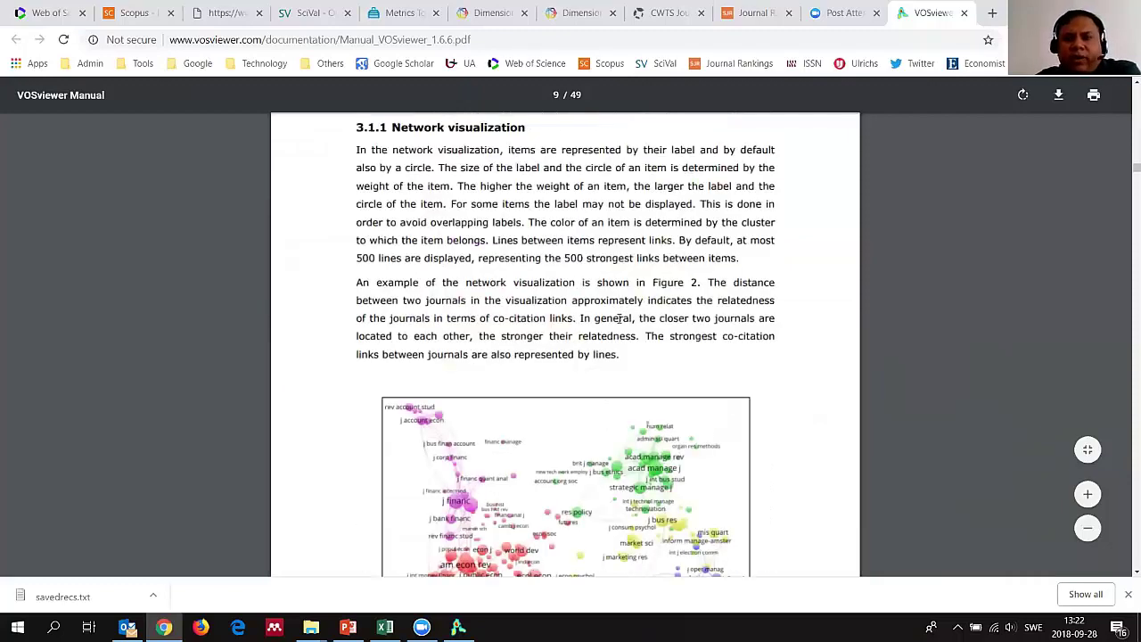
pyautogui.click(964, 14)
pyautogui.click(458, 626)
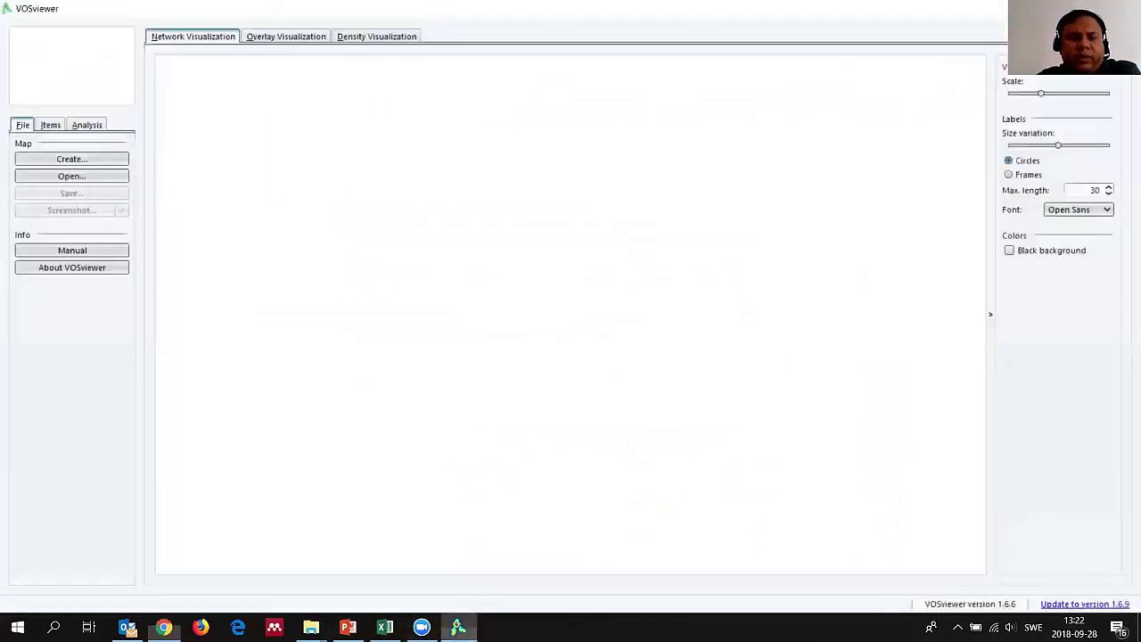
# - Start creating a new map based on bibliographic data and proceed to the file selection
pyautogui.click(89, 162)
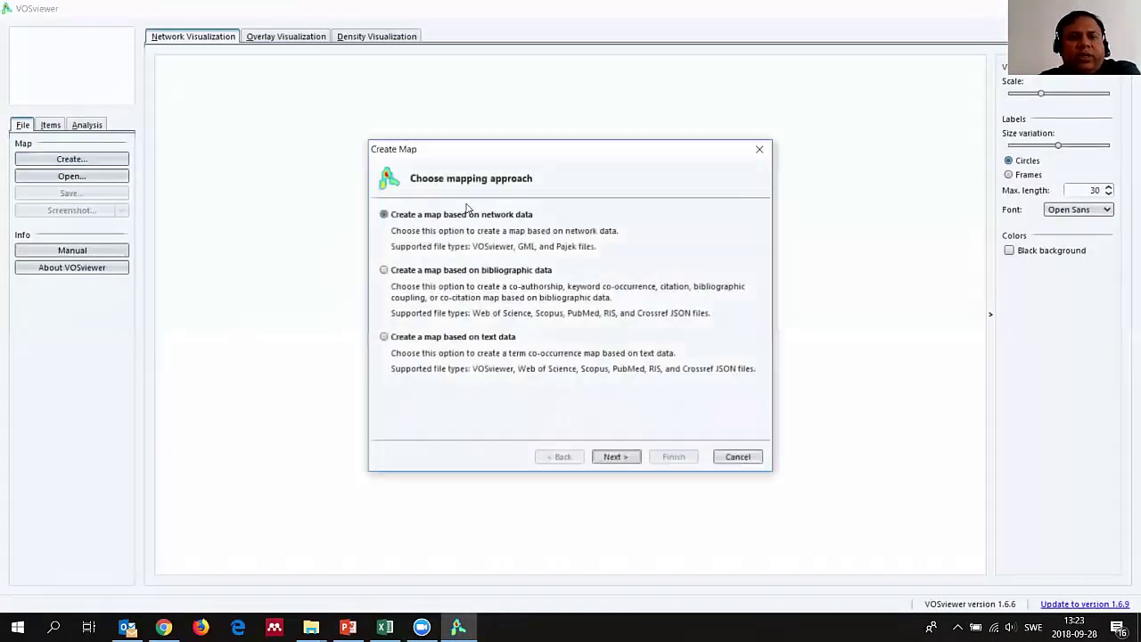
pyautogui.click(436, 278)
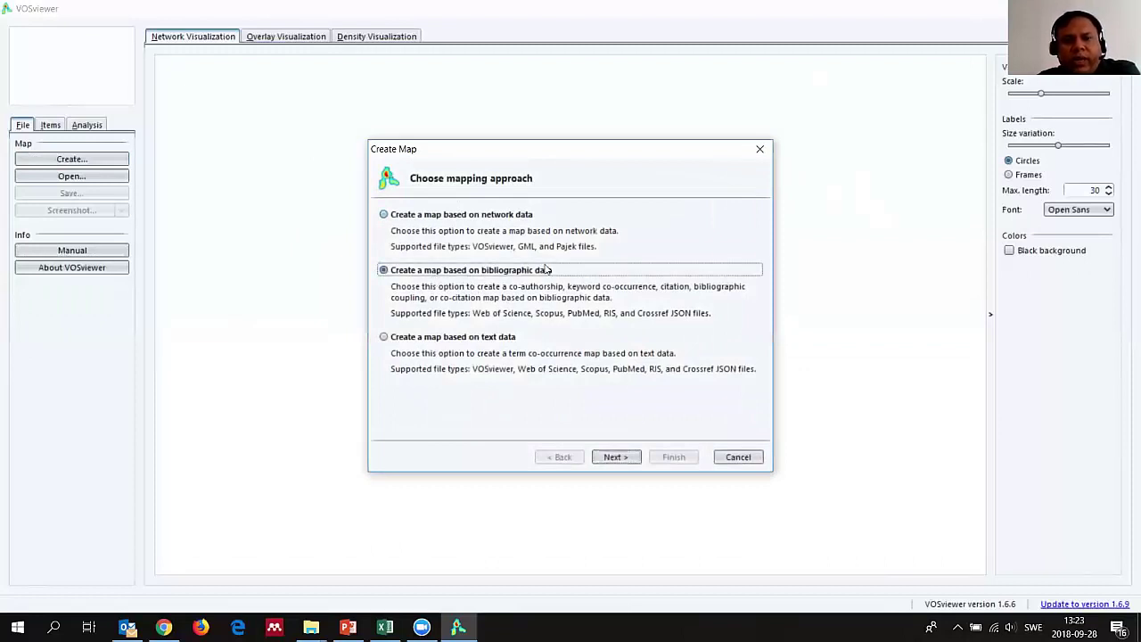
pyautogui.click(616, 458)
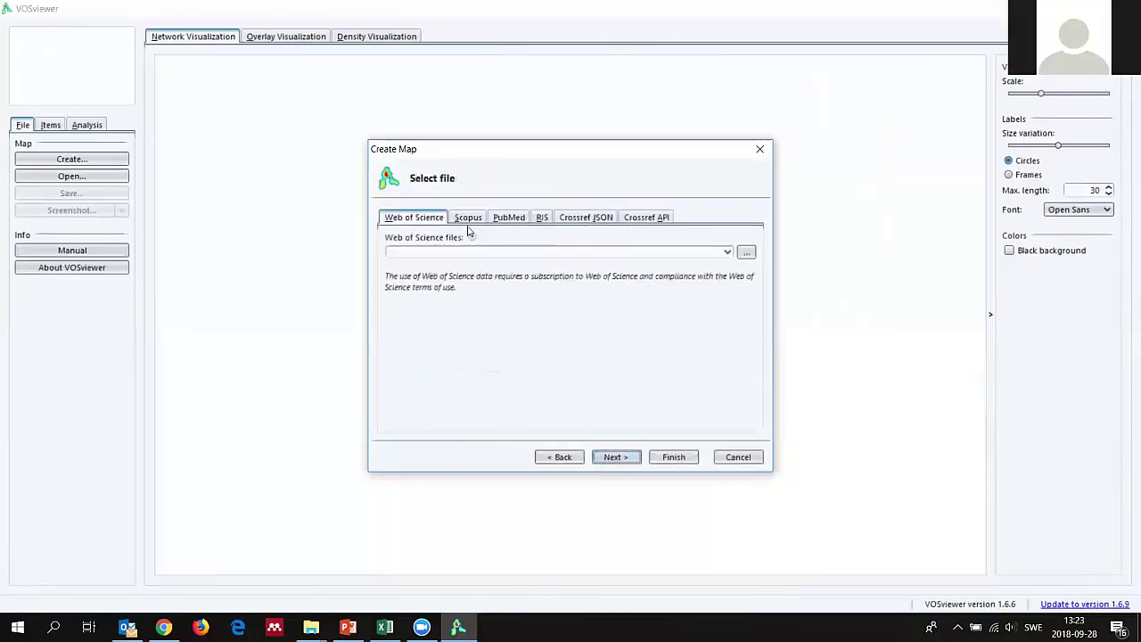
# - Load savedrecs (1).txt, savedrecs (2).txt and savedrecs (3).txt from the Downloads folder as the Web of Science files and continue
pyautogui.click(746, 253)
pyautogui.click(535, 207)
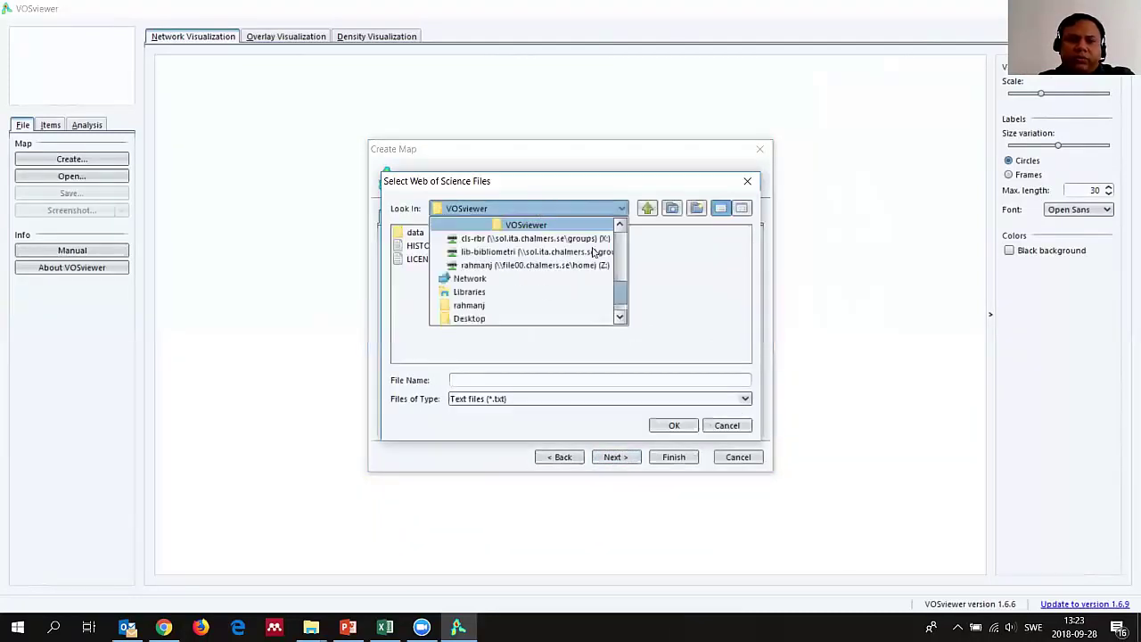
pyautogui.moveTo(621, 283); pyautogui.dragTo(621, 256)
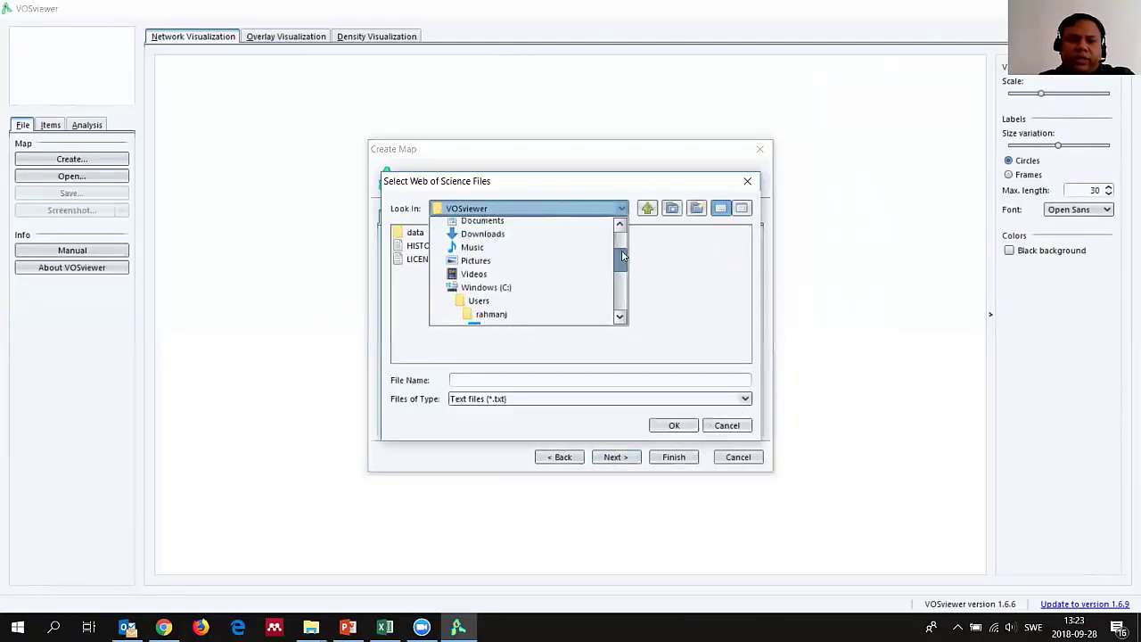
pyautogui.click(524, 235)
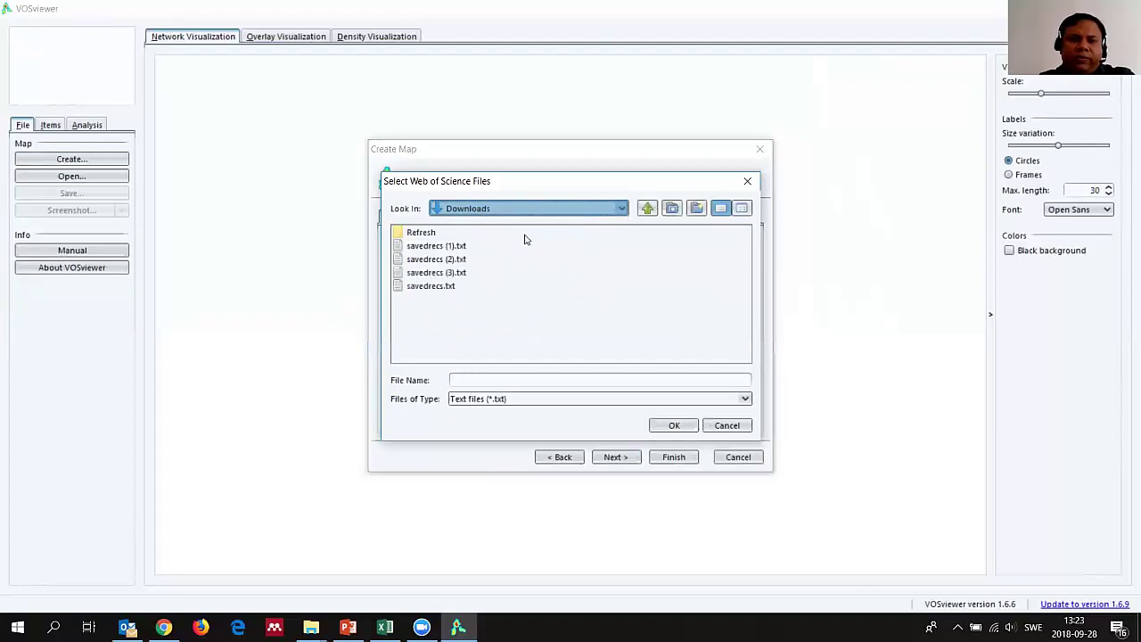
pyautogui.click(460, 247)
pyautogui.keyDown('ctrl'); pyautogui.click(456, 259); pyautogui.keyUp('ctrl')
pyautogui.keyDown('ctrl'); pyautogui.click(473, 273); pyautogui.keyUp('ctrl')
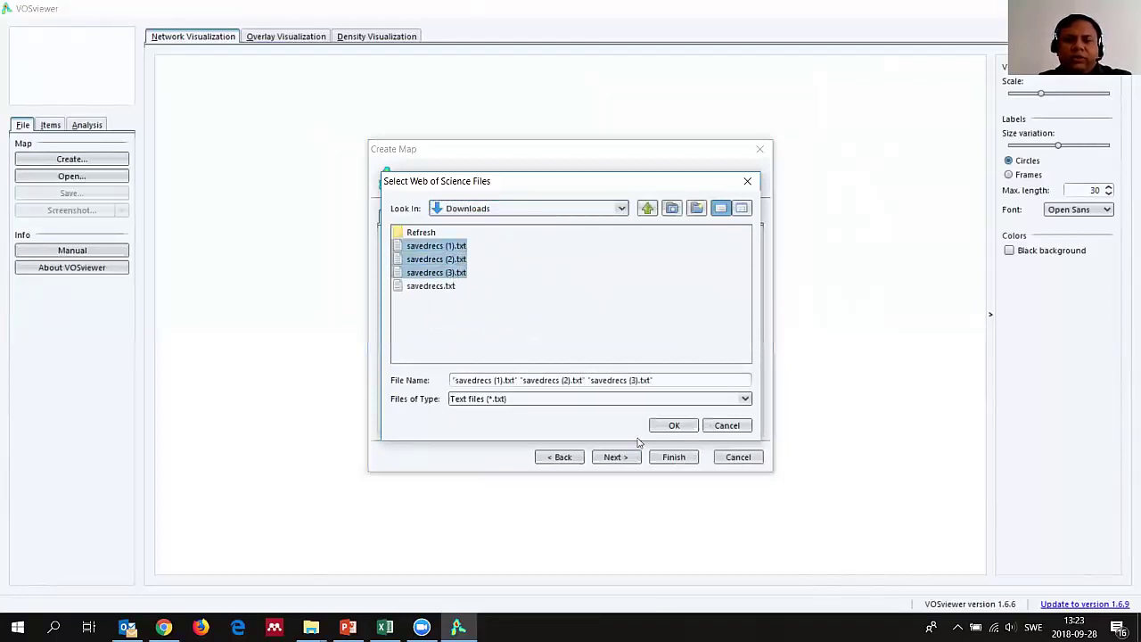
pyautogui.click(675, 428)
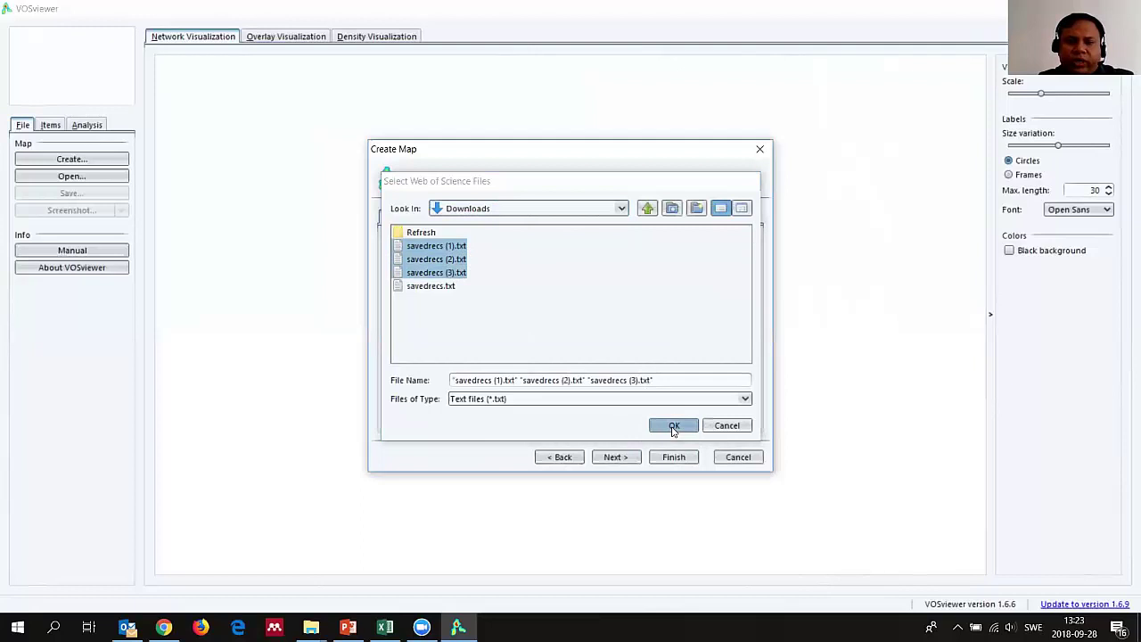
pyautogui.click(615, 457)
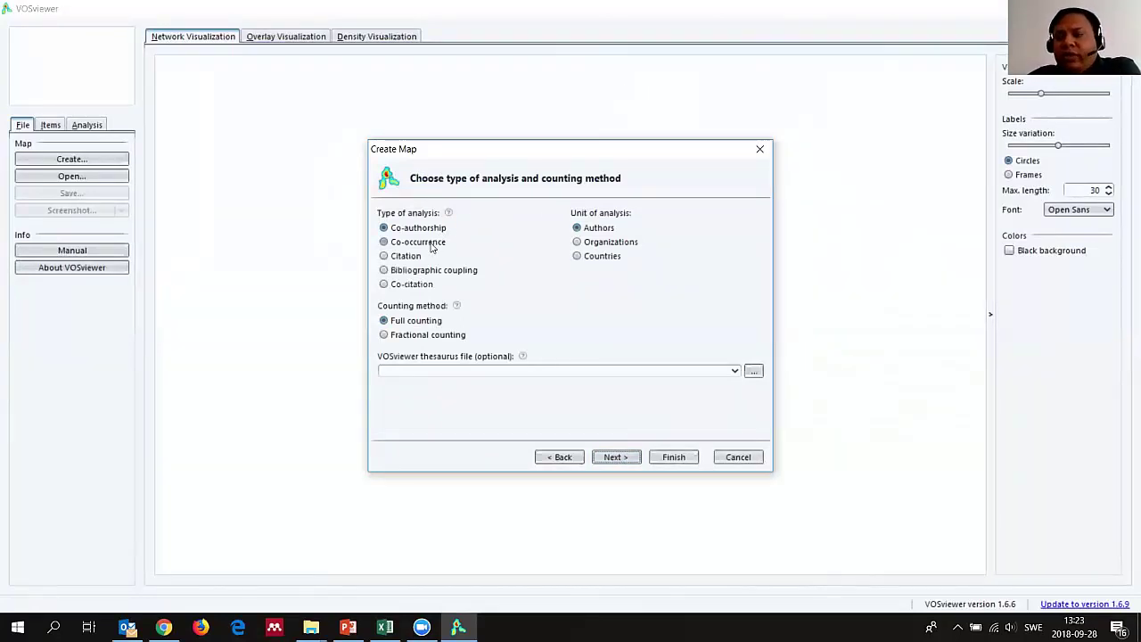
# - Choose Co-authorship as the type of analysis with Countries as the unit of analysis, and continue to the thresholds
pyautogui.moveTo(449, 217)
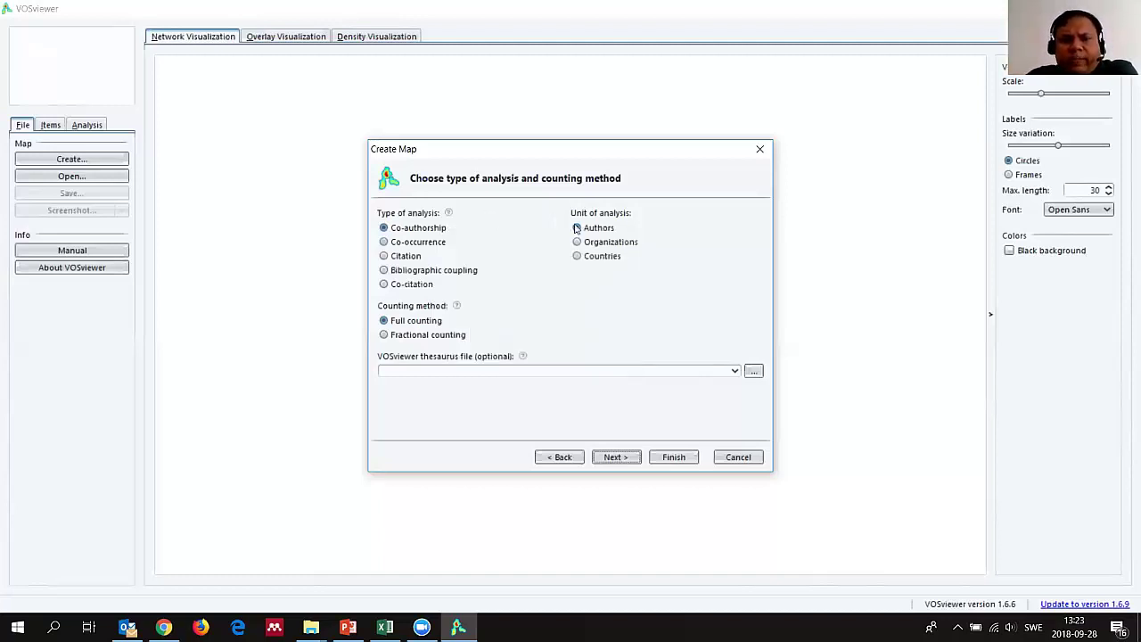
pyautogui.click(429, 230)
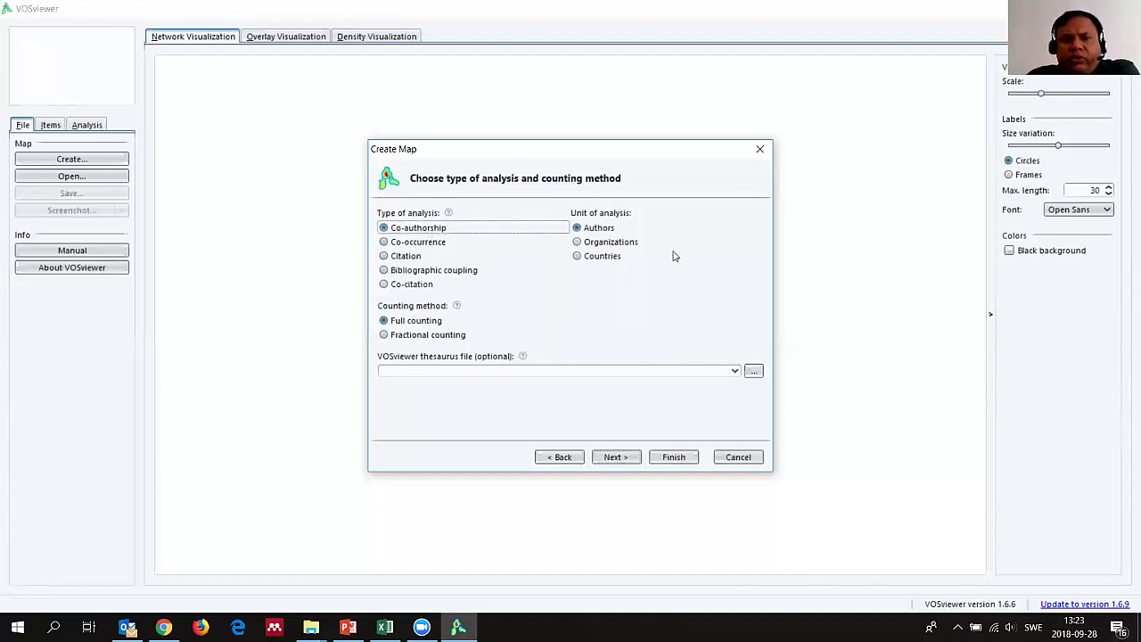
pyautogui.click(576, 257)
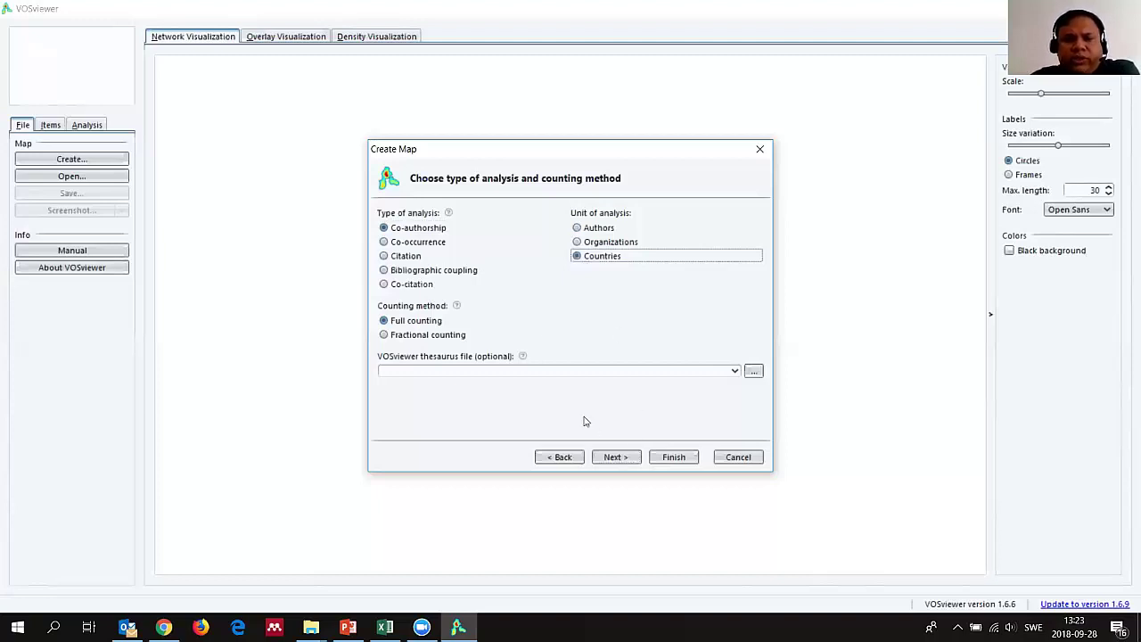
pyautogui.click(615, 457)
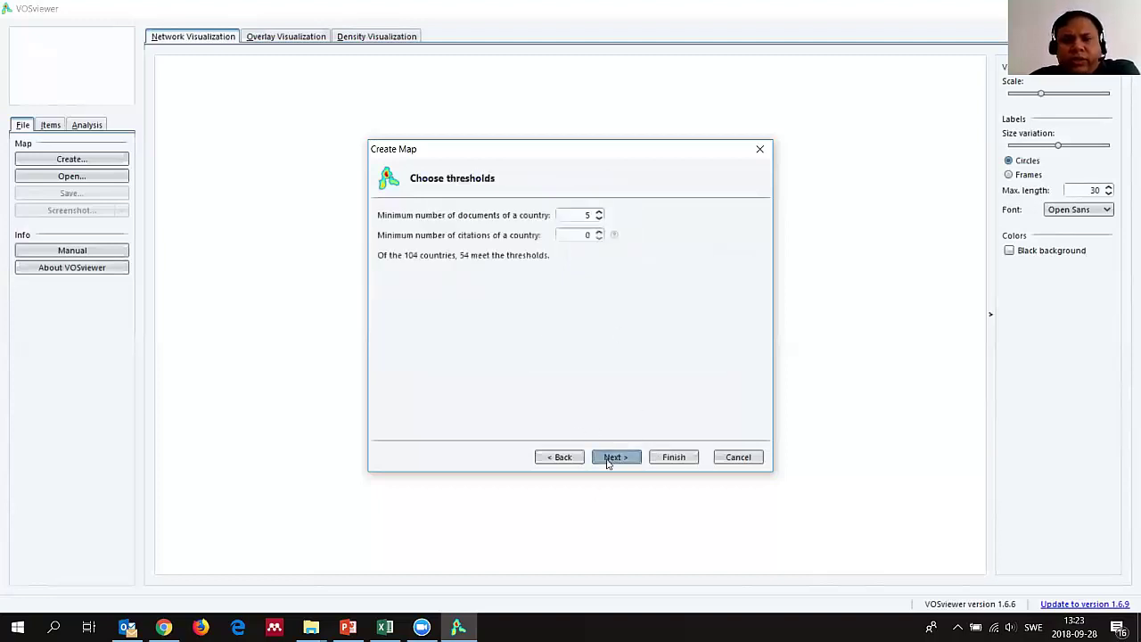
# - Set the minimum number of citations of a country to 5 and accept the proposed number of countries
pyautogui.click(599, 231)
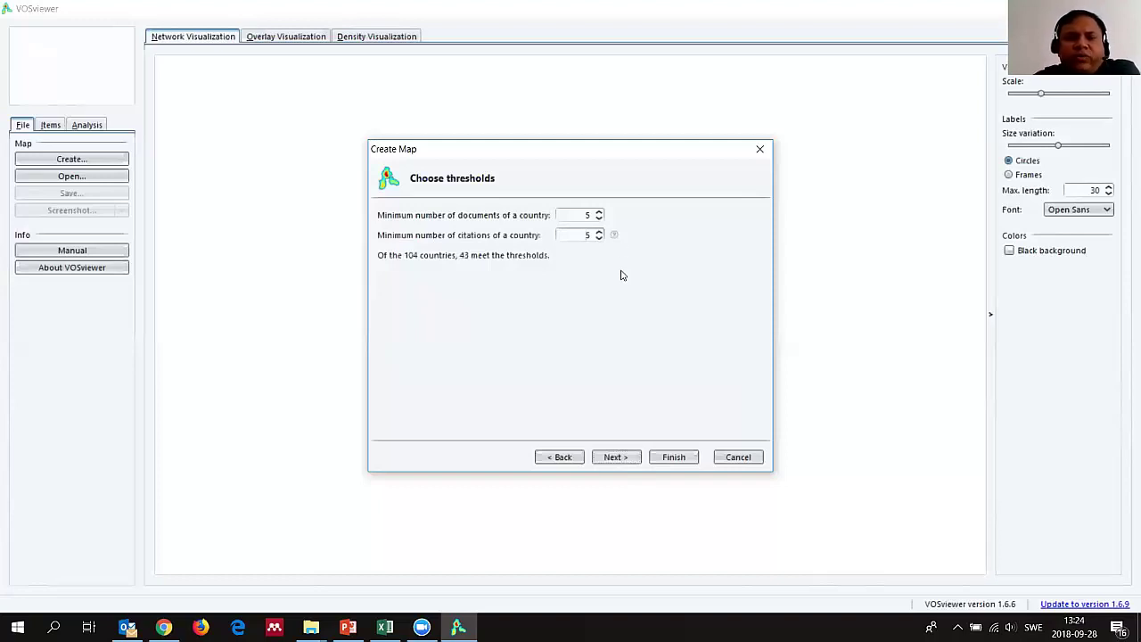
pyautogui.click(615, 459)
pyautogui.click(614, 459)
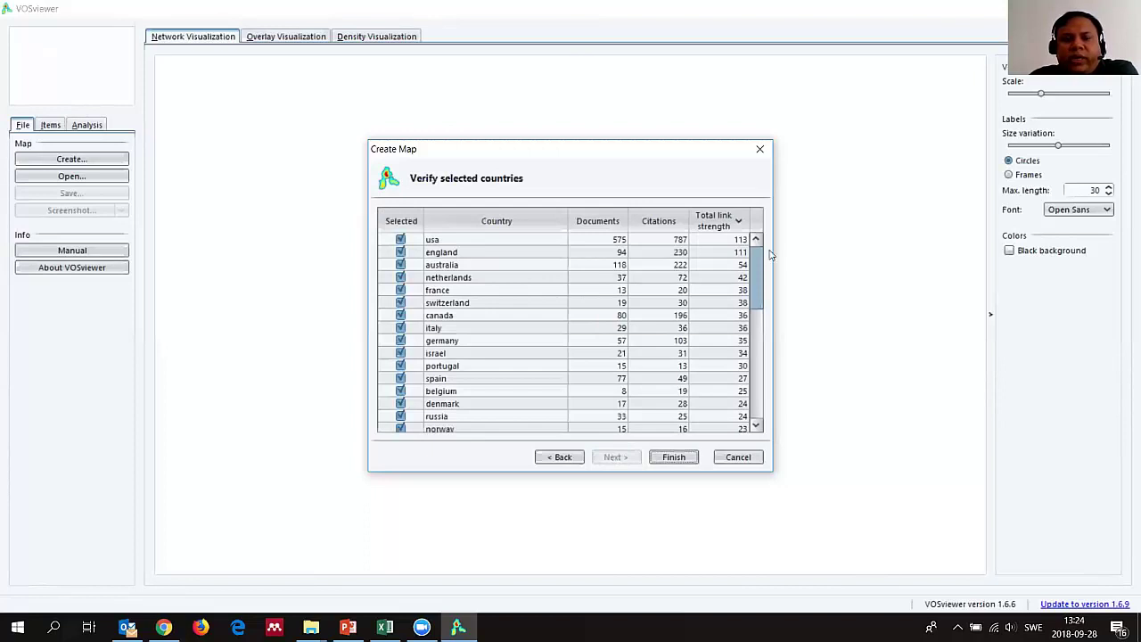
# - Review the countries' documents, citations and total link strength, keep all of them selected, and finish creating the map
pyautogui.click(618, 242)
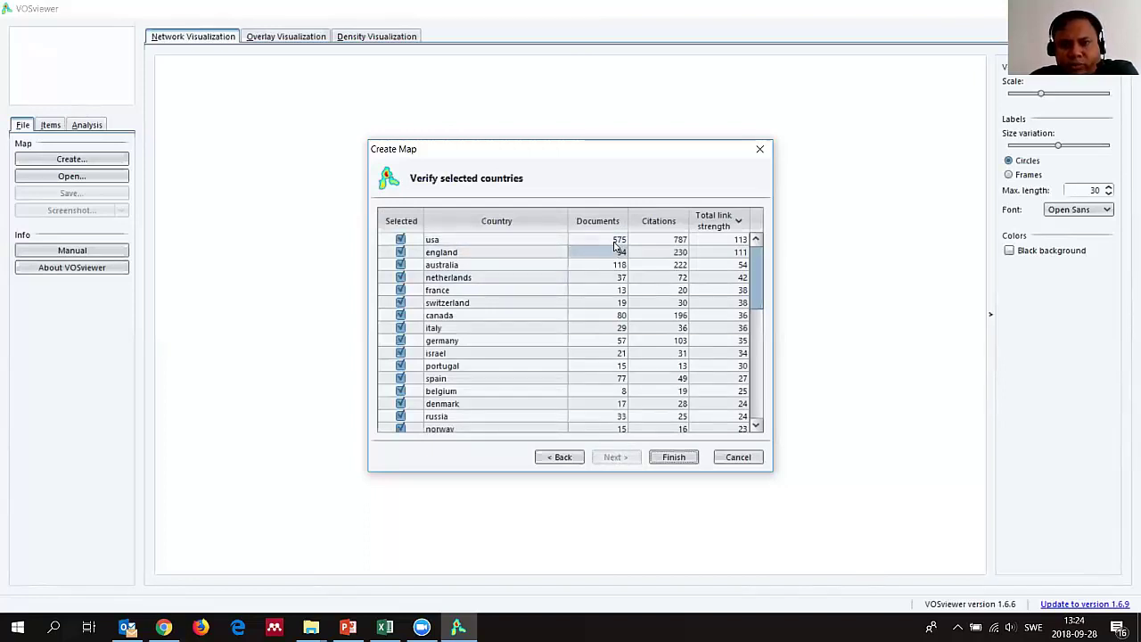
pyautogui.click(528, 256)
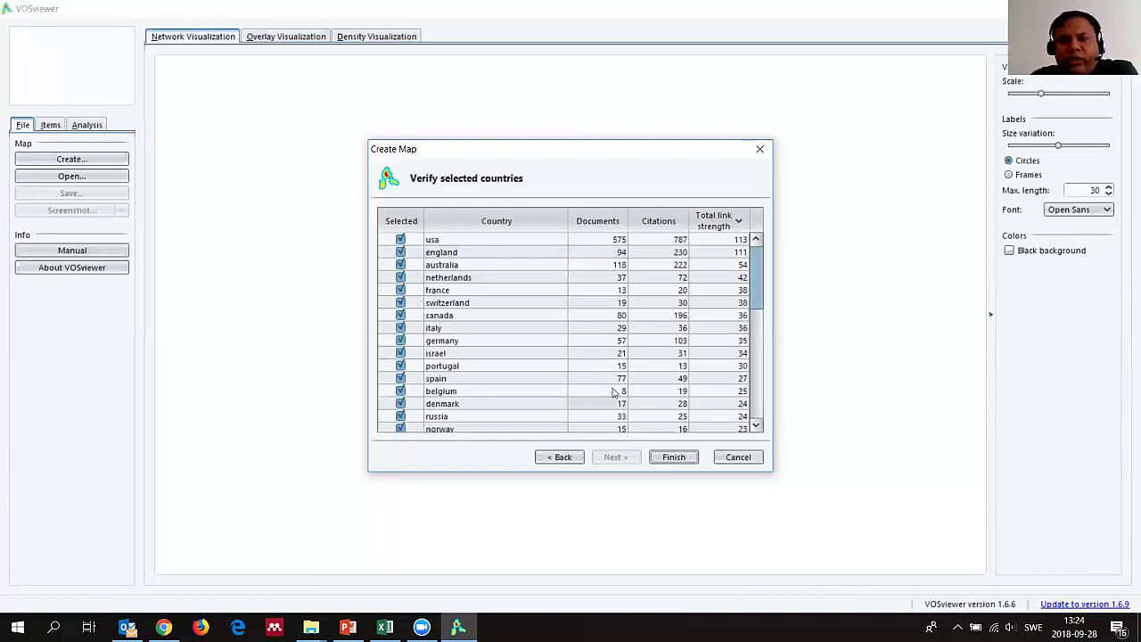
pyautogui.click(676, 459)
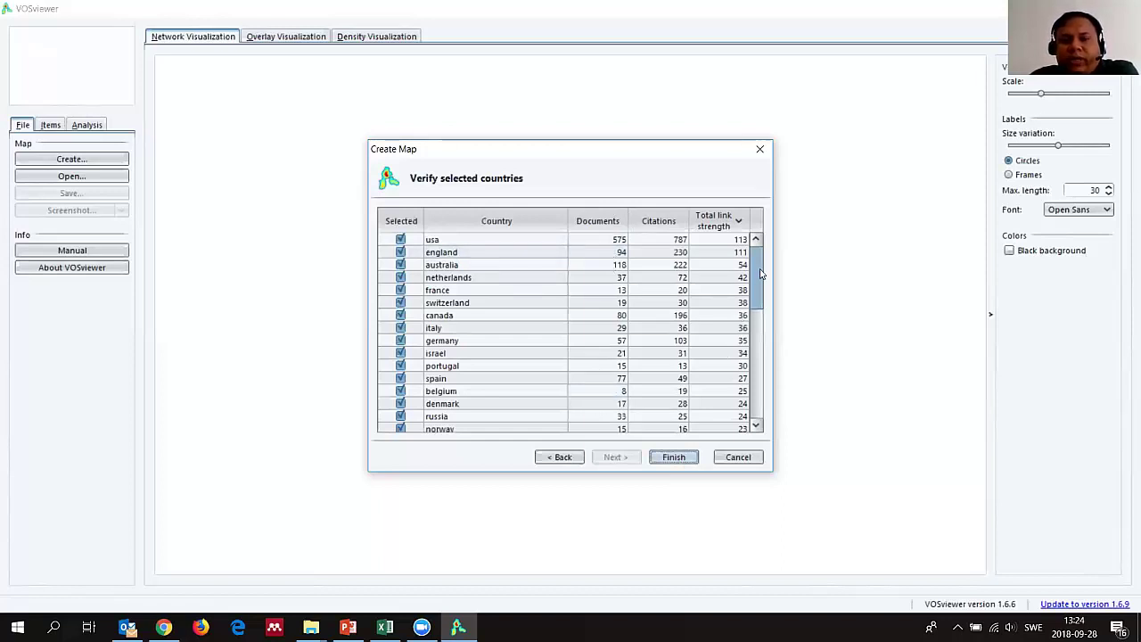
pyautogui.moveTo(762, 276); pyautogui.dragTo(760, 450)
pyautogui.scroll(6, 759, 306)
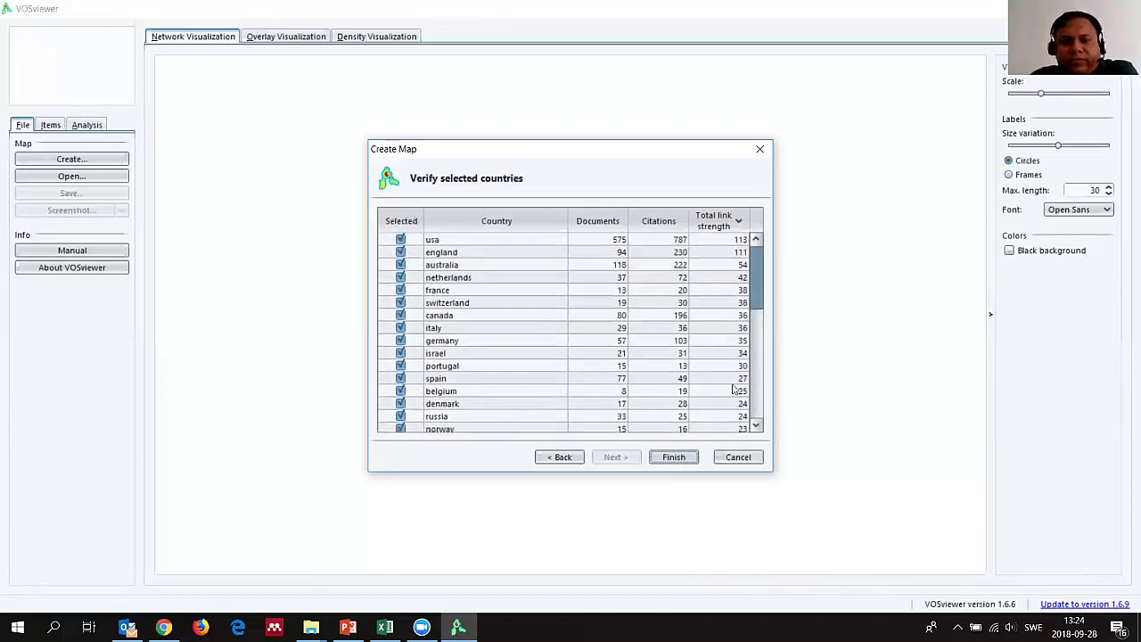
pyautogui.click(675, 458)
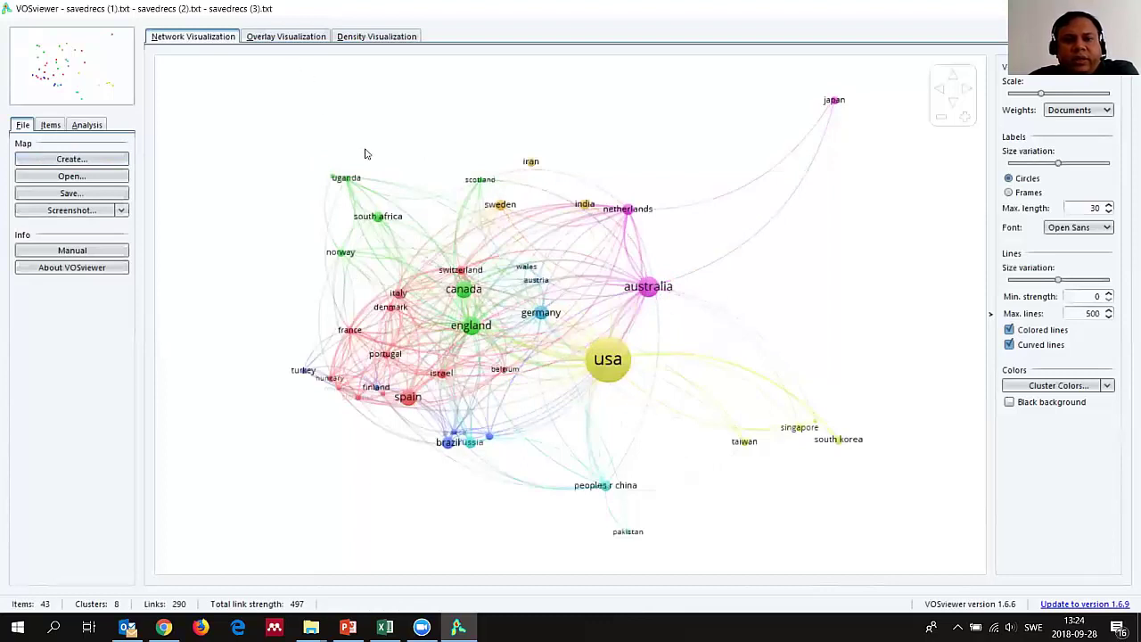
# - Examine the co-authorship links of usa and australia in the network visualization
pyautogui.scroll(1, 586, 306)
pyautogui.moveTo(617, 369)
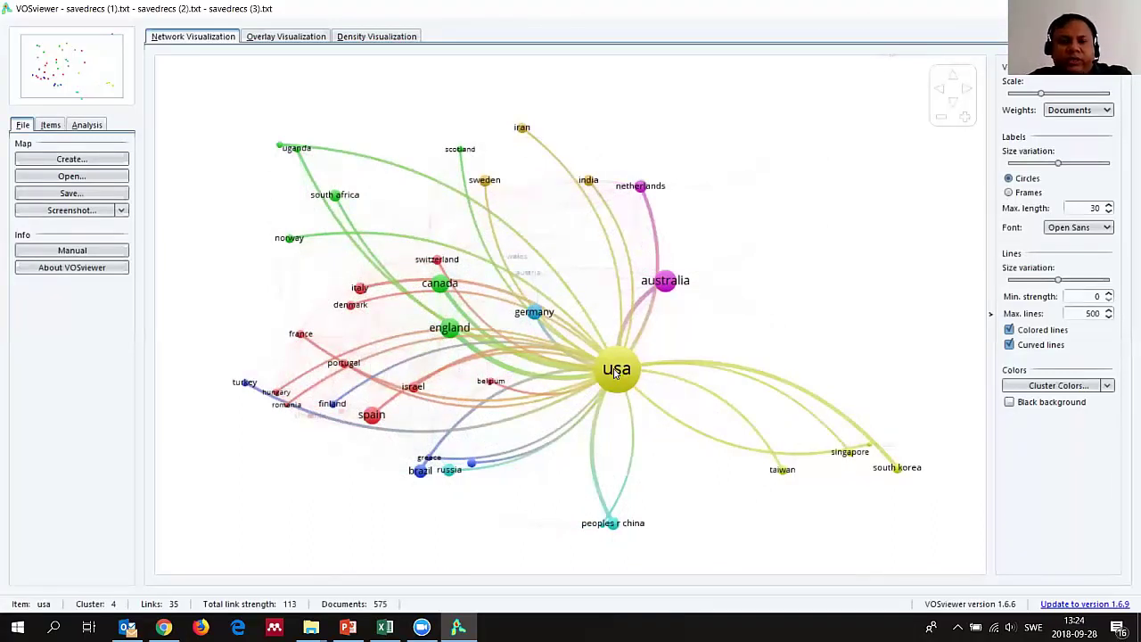
pyautogui.moveTo(664, 284)
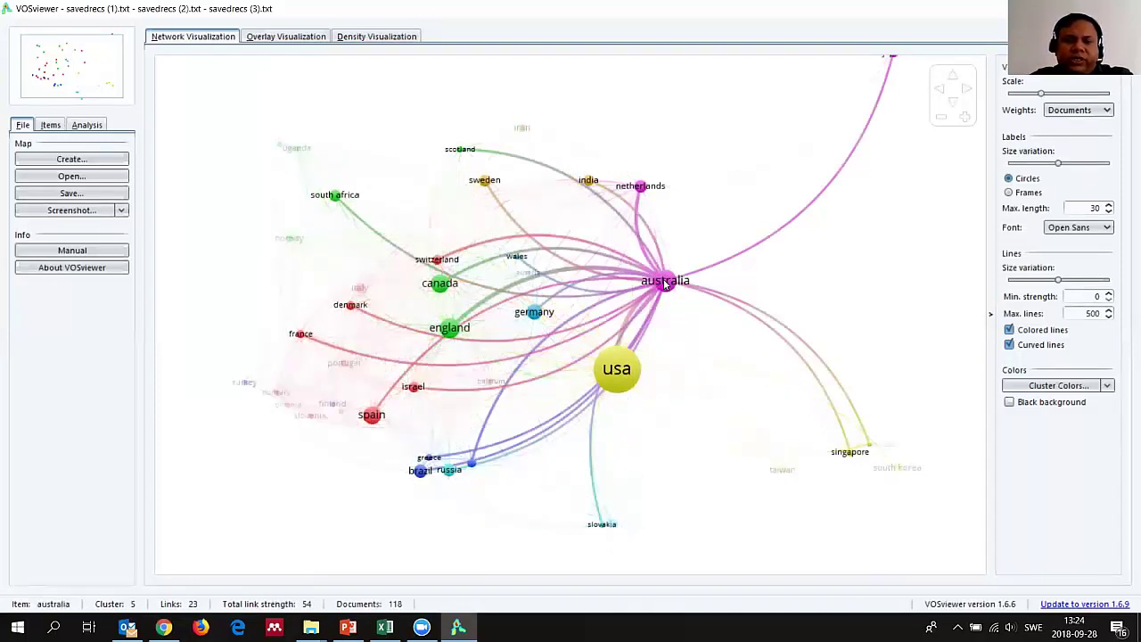
# - List the map's items by cluster and locate belgium from Cluster 1 on the map to examine its links
pyautogui.click(51, 125)
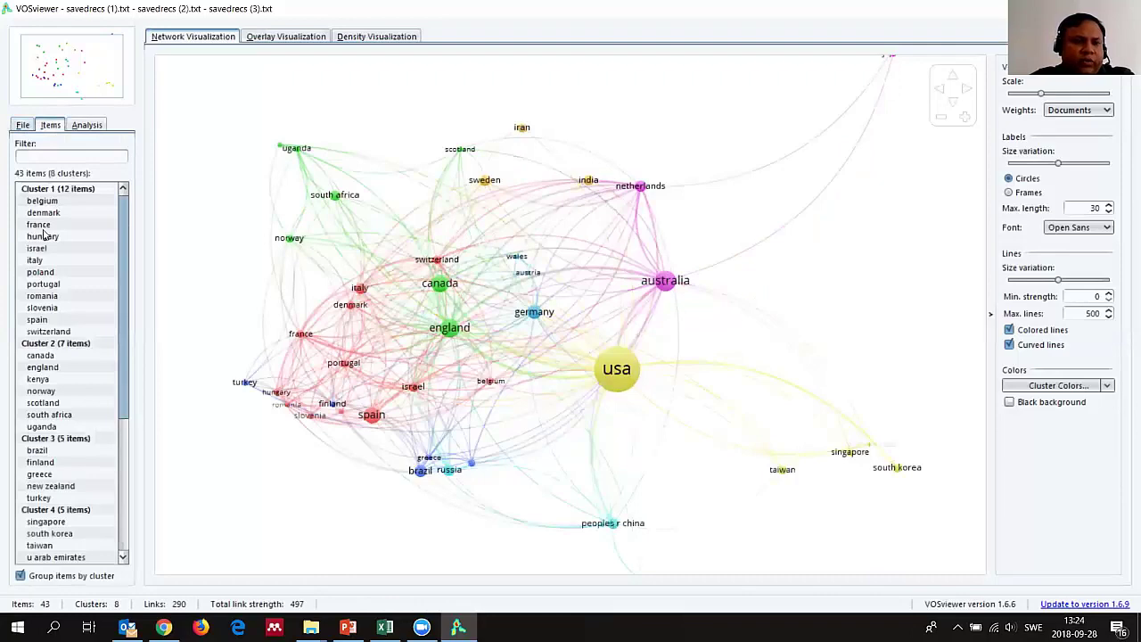
pyautogui.click(42, 200)
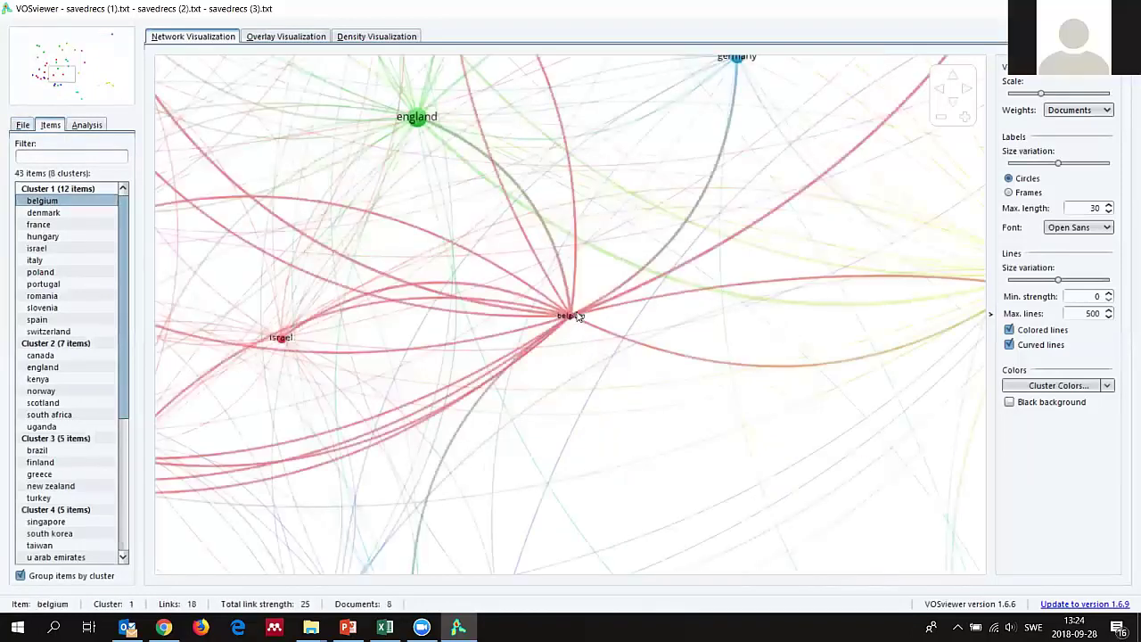
pyautogui.scroll(-2, 573, 318)
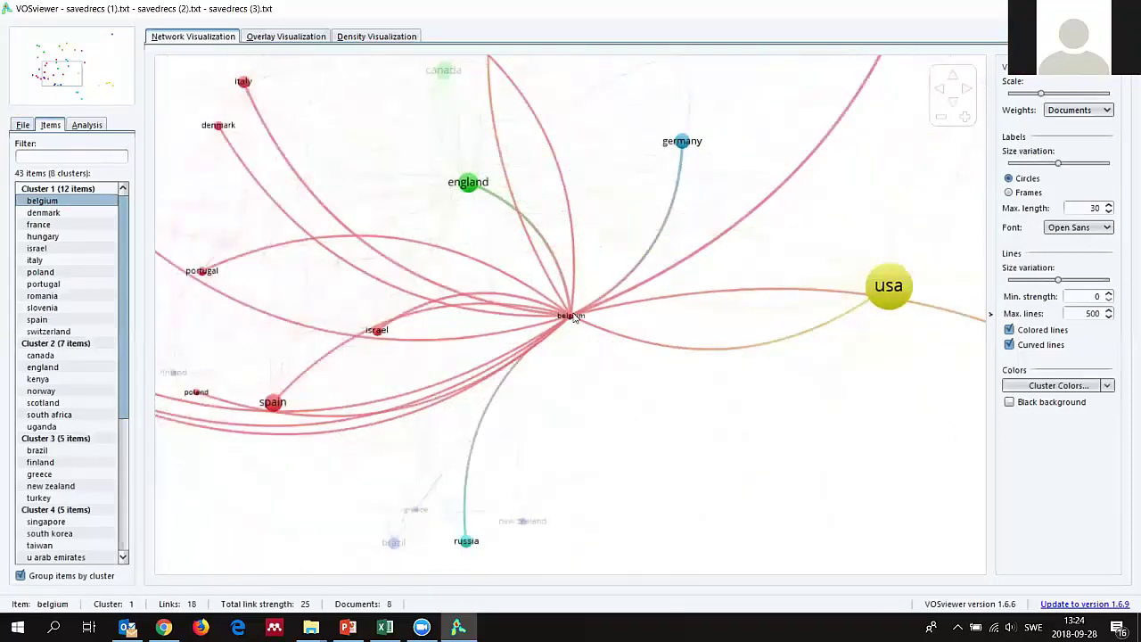
# - Locate italy from Cluster 1 on the map and examine its links, and those of canada, in the network visualization
pyautogui.scroll(-1, 573, 319)
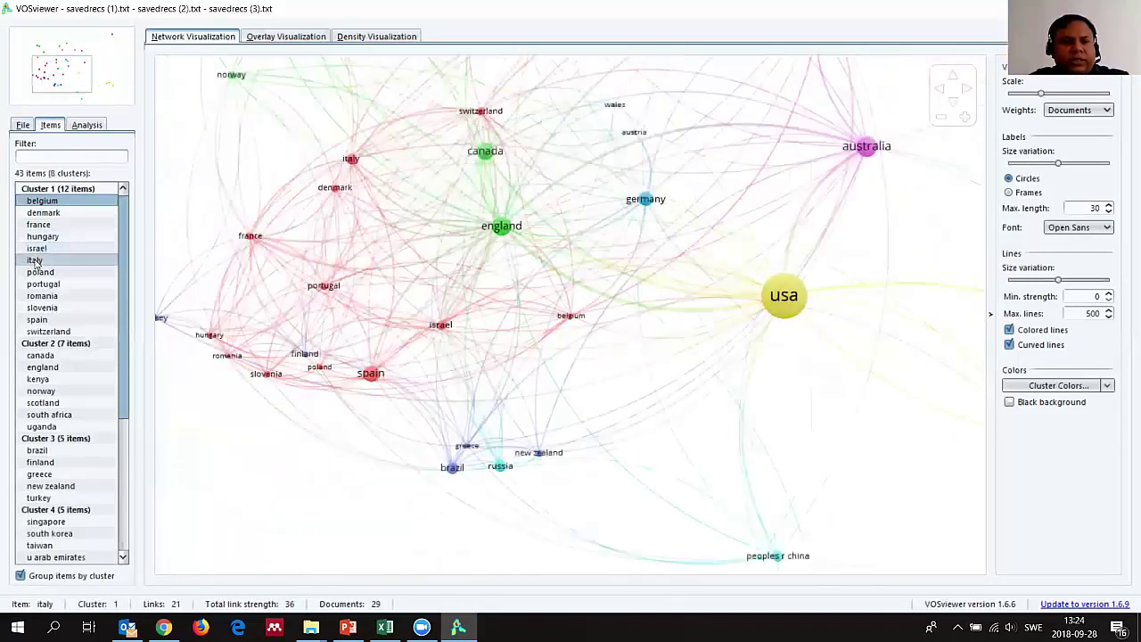
pyautogui.click(36, 260)
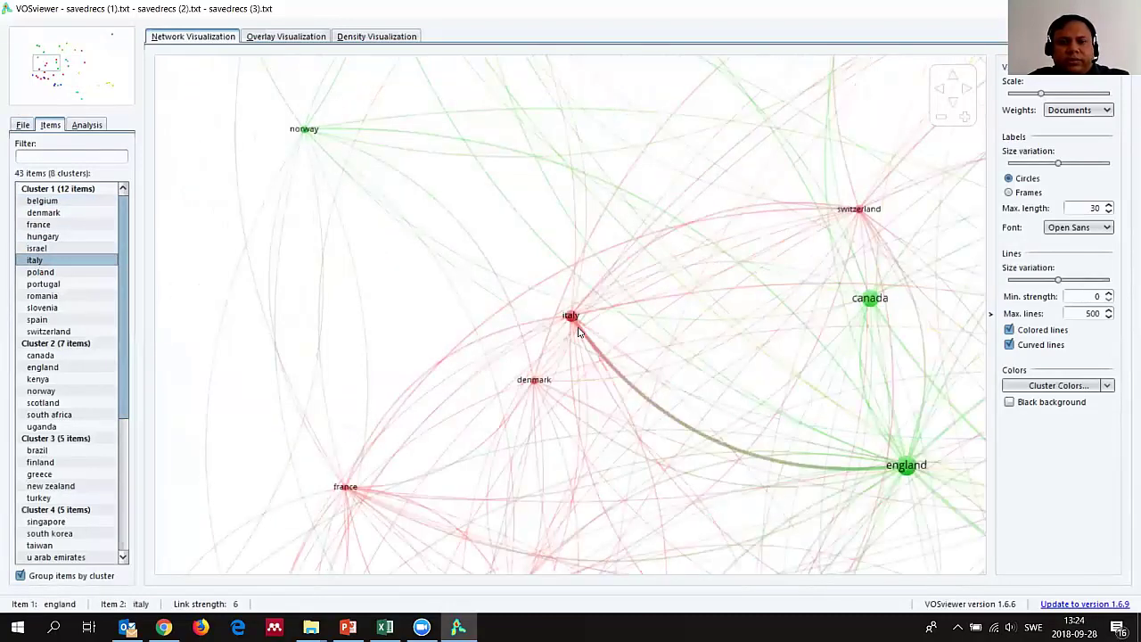
pyautogui.scroll(-3, 573, 317)
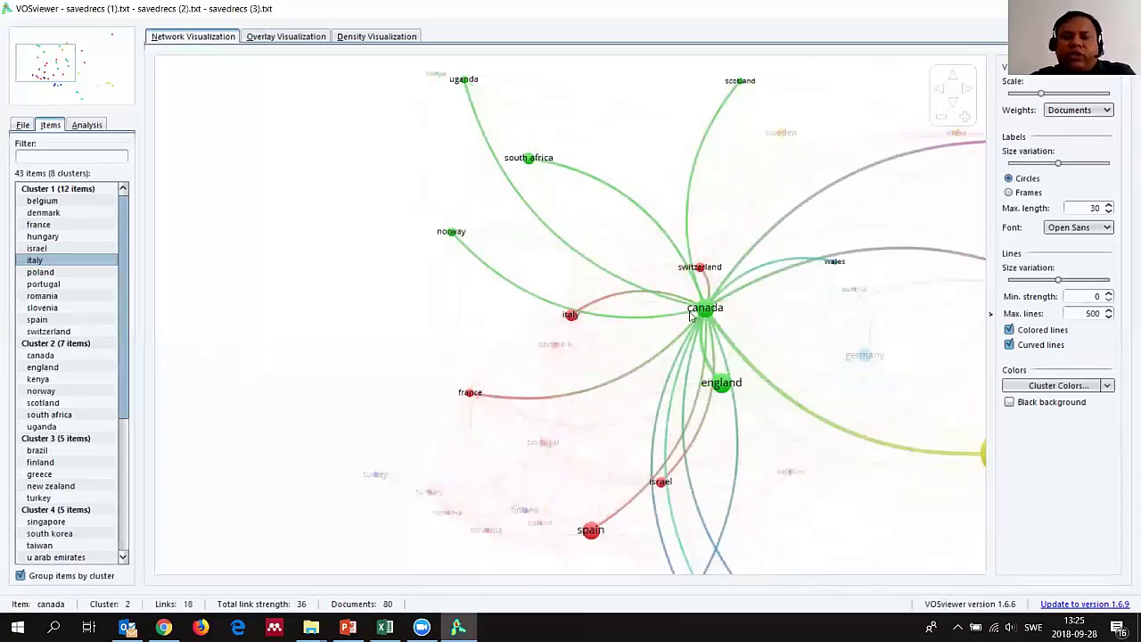
# - Show the density visualization of the country map and examine the areas around usa, canada and england
pyautogui.click(365, 38)
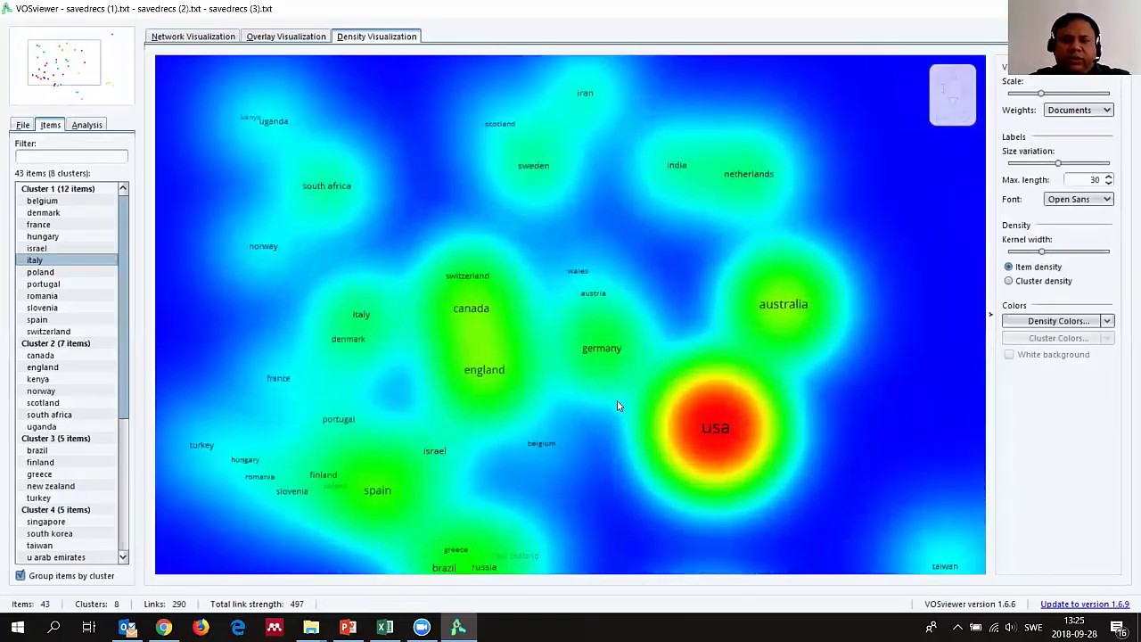
pyautogui.moveTo(617, 406); pyautogui.dragTo(625, 301)
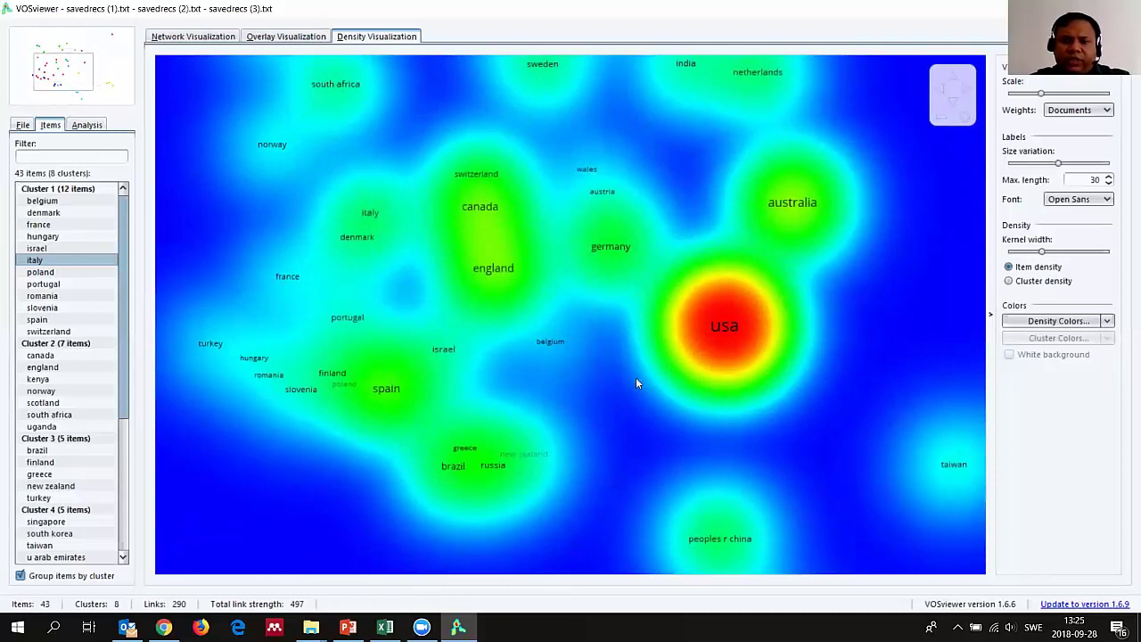
pyautogui.scroll(2, 635, 377)
pyautogui.scroll(-1, 579, 335)
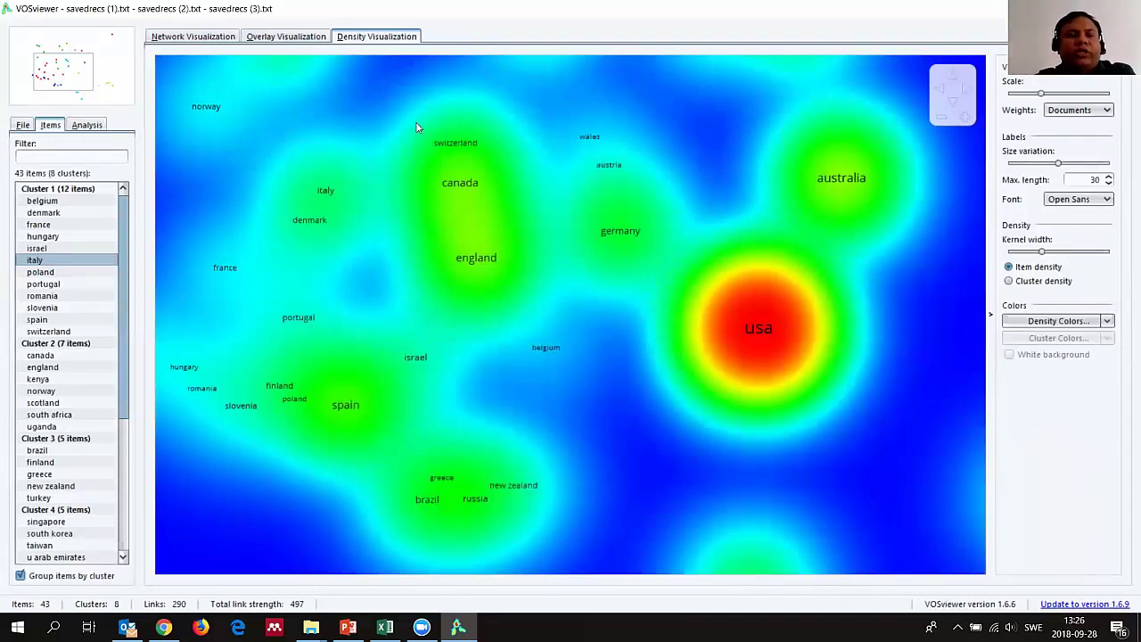
pyautogui.click(23, 126)
pyautogui.click(69, 161)
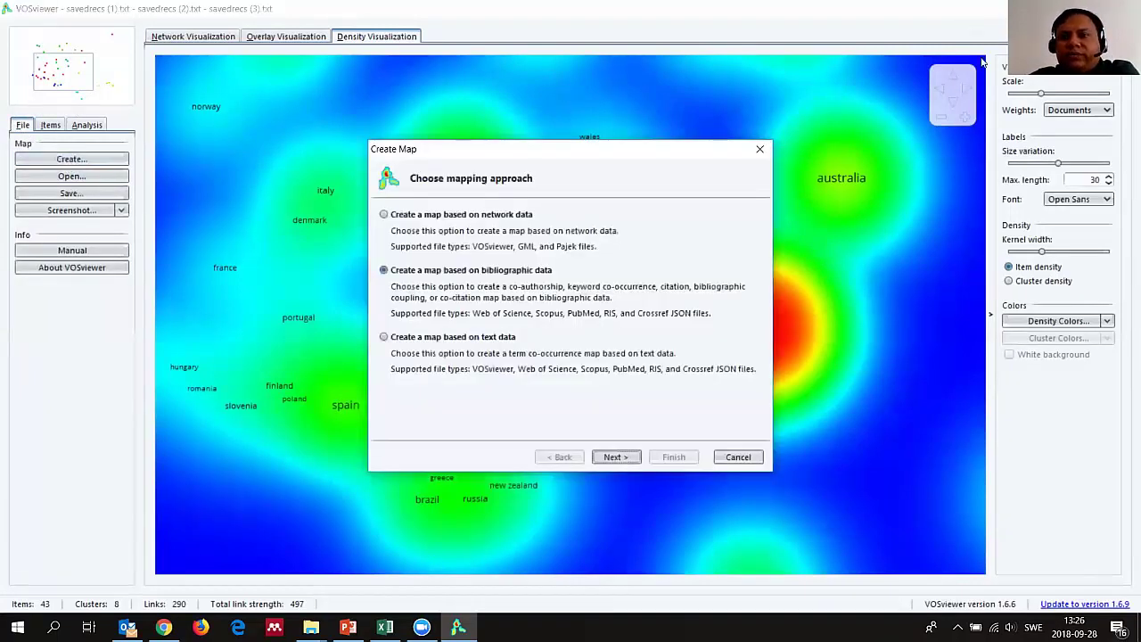
pyautogui.click(759, 149)
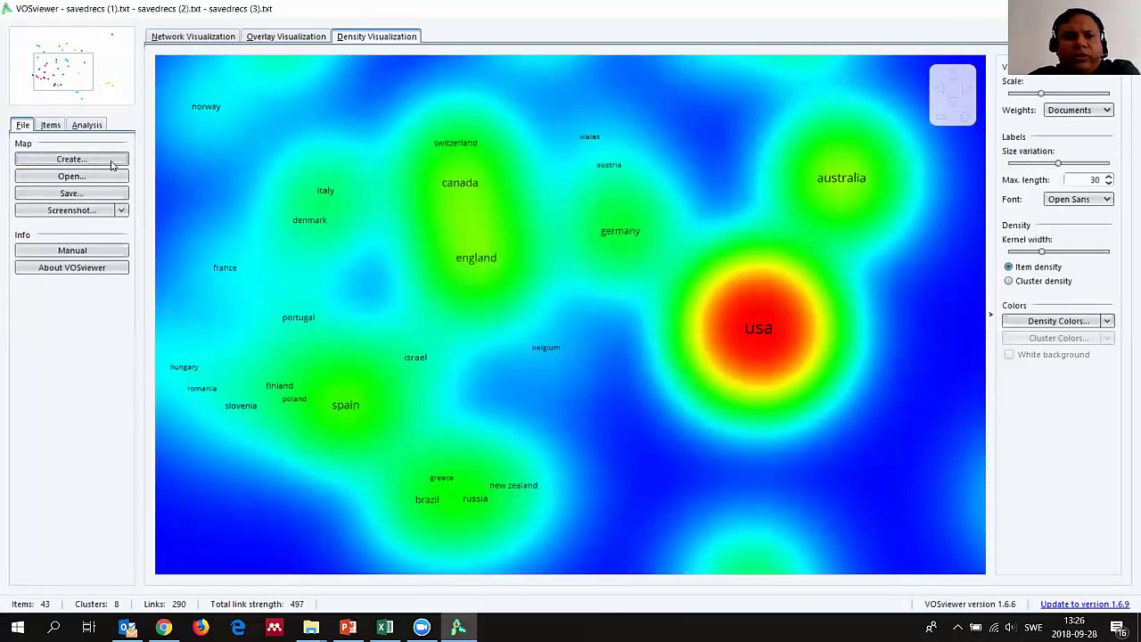
# - Start another map based on bibliographic data with the same Web of Science files, up to the choice of analysis type
pyautogui.click(71, 159)
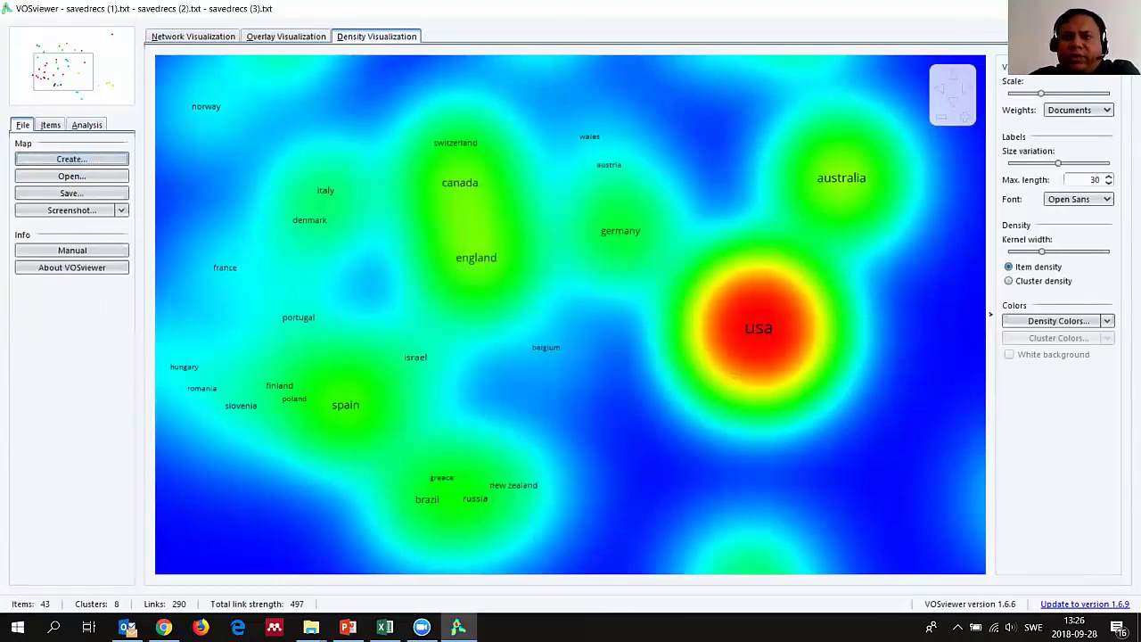
pyautogui.click(100, 159)
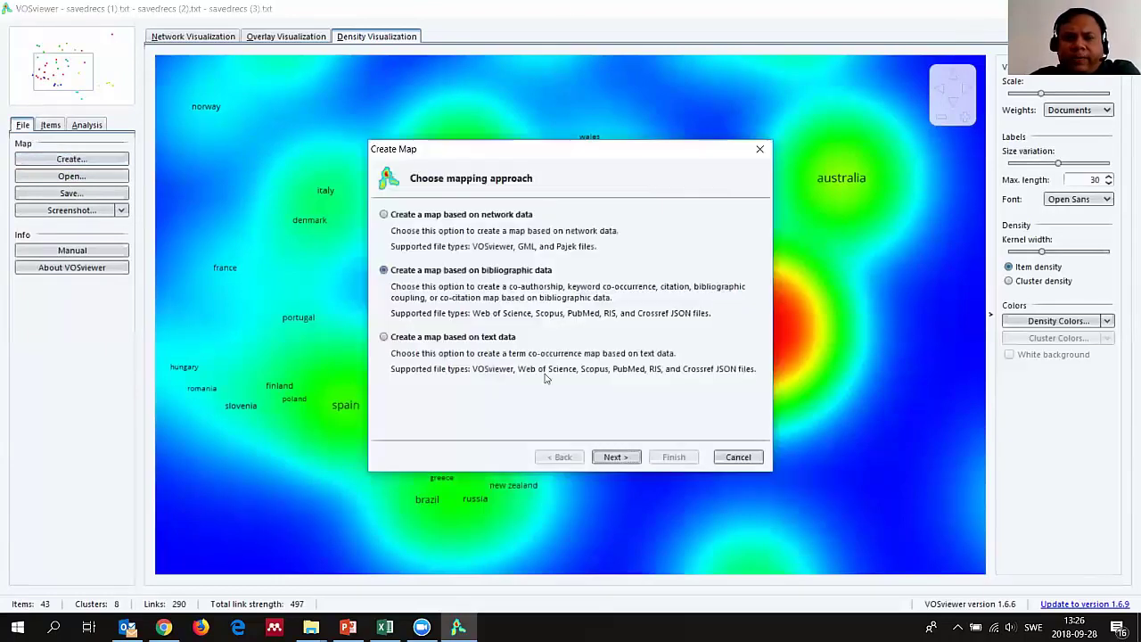
pyautogui.click(617, 456)
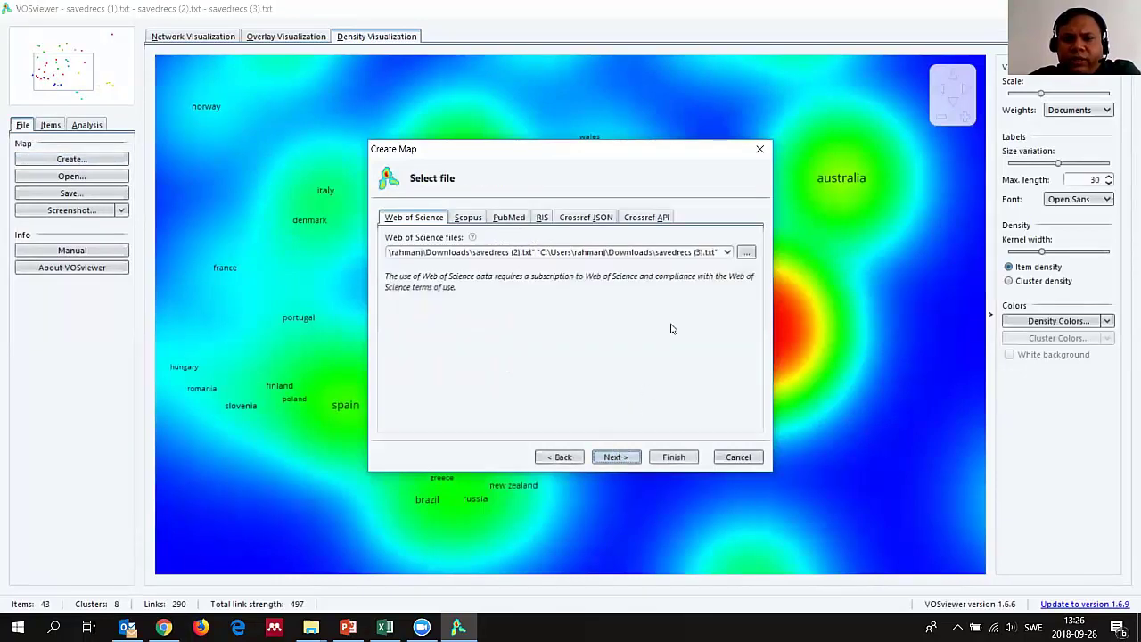
pyautogui.click(618, 458)
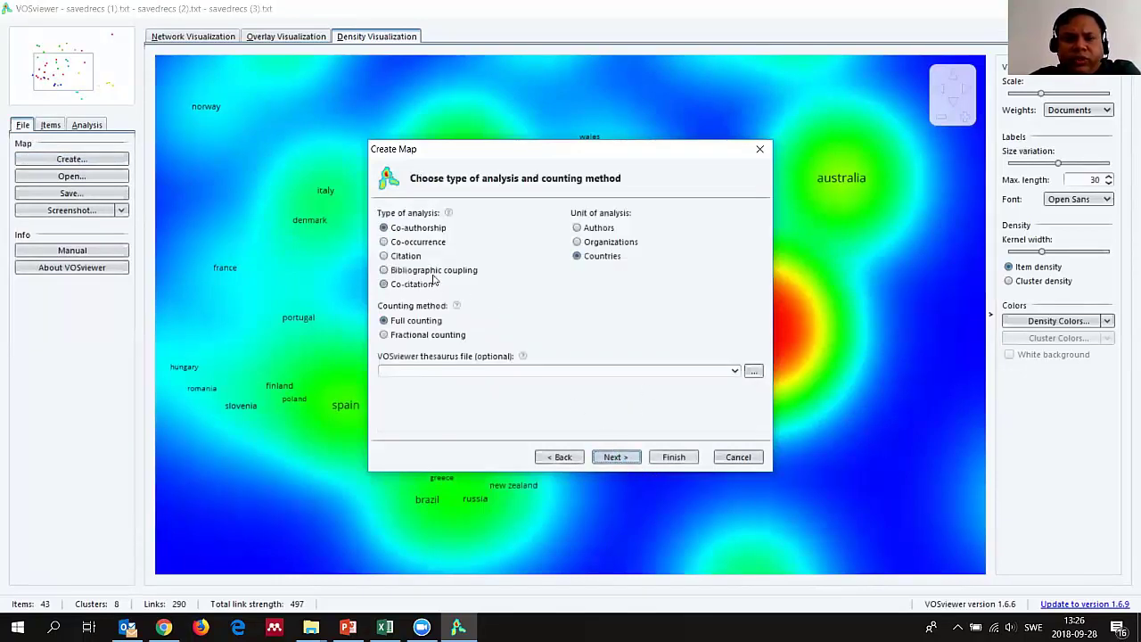
# - Review the units of analysis for co-citation, co-occurrence, co-authorship, citation and bibliographic coupling, then cancel the map creation
pyautogui.click(433, 272)
pyautogui.click(412, 284)
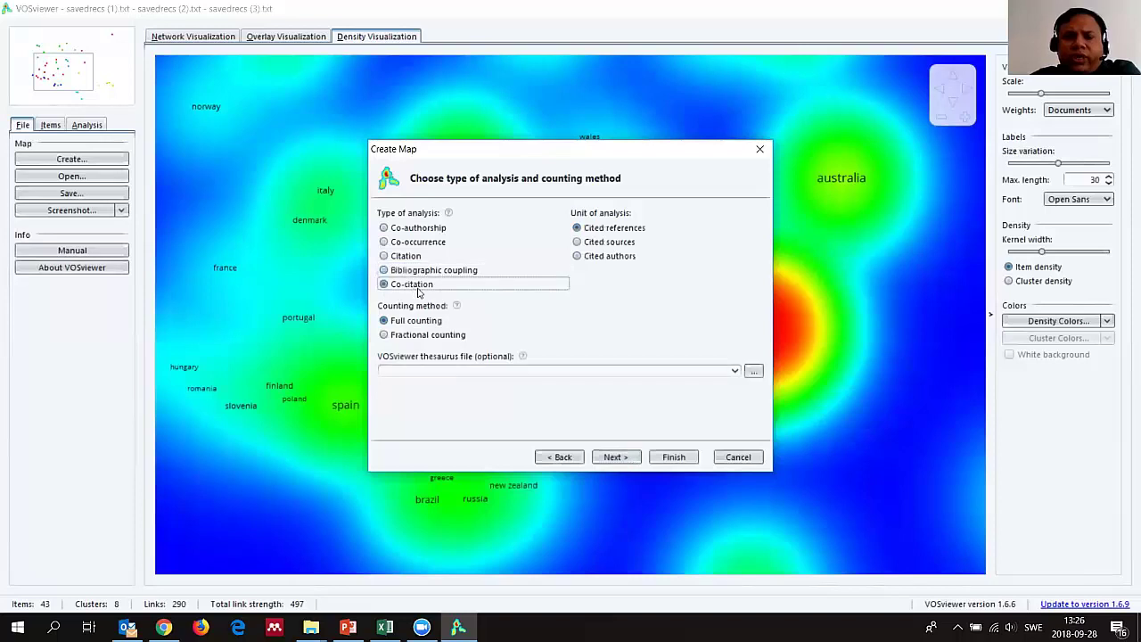
pyautogui.click(420, 257)
pyautogui.click(419, 241)
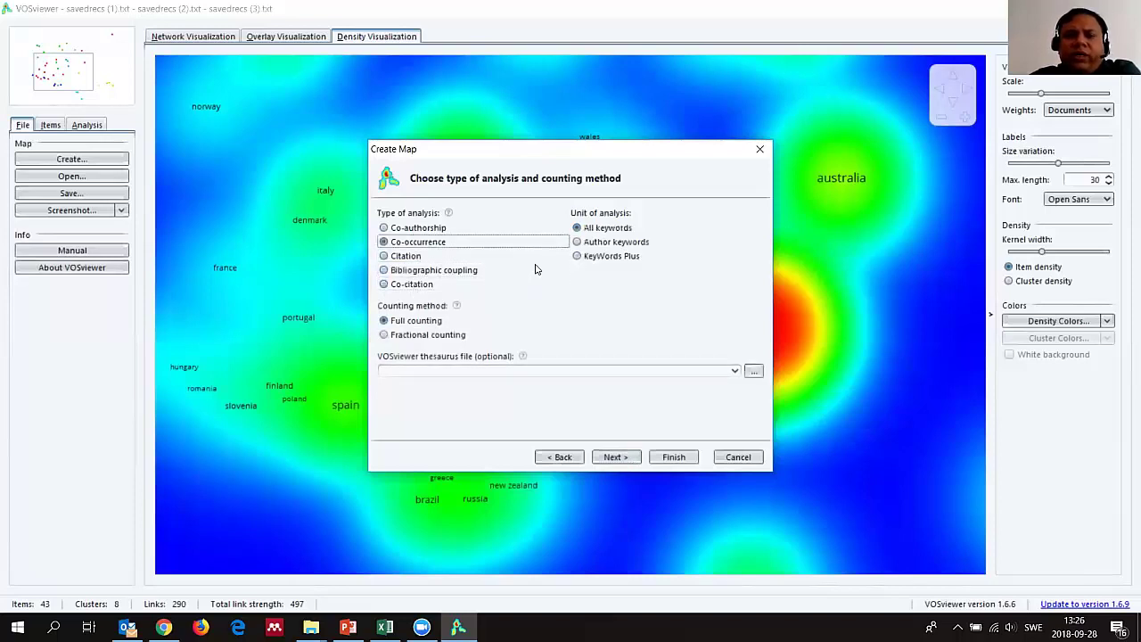
pyautogui.click(431, 230)
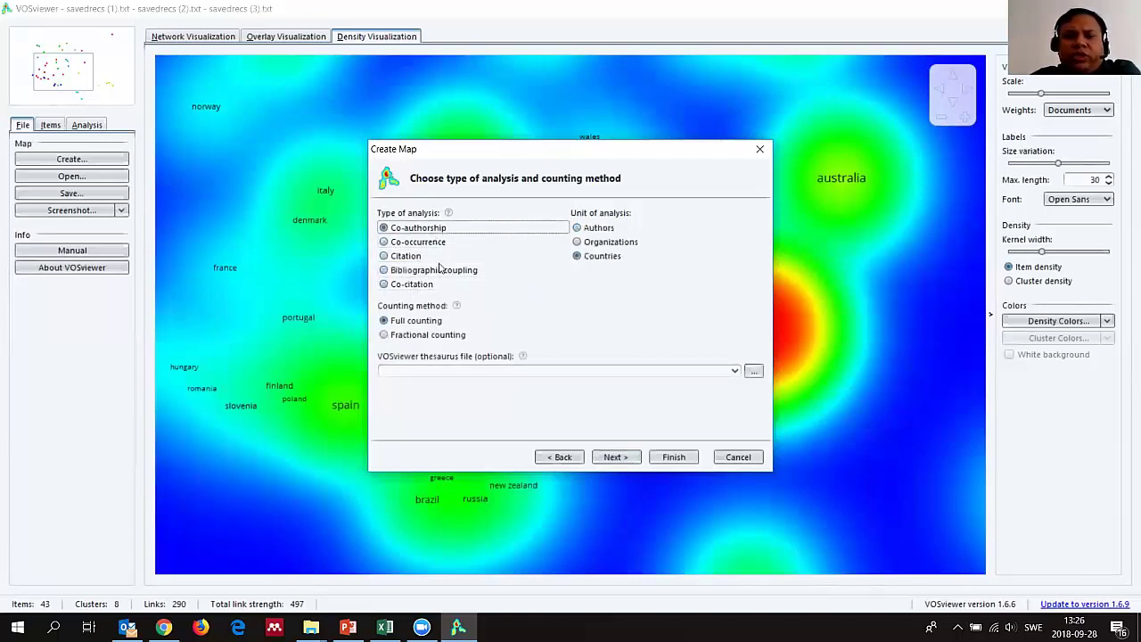
pyautogui.click(419, 258)
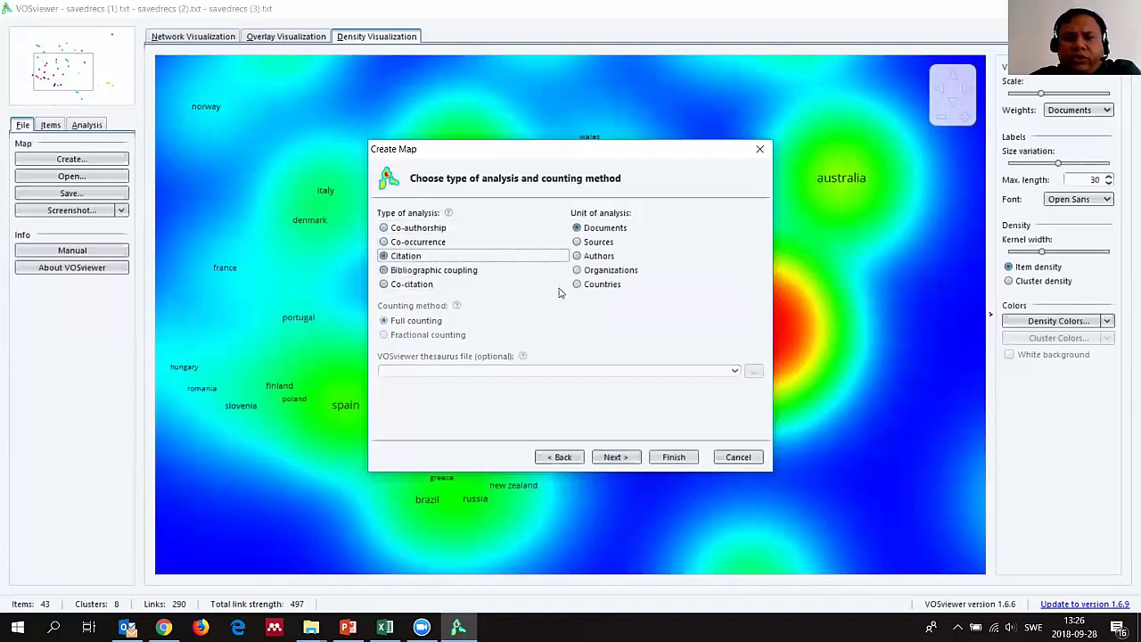
pyautogui.click(445, 272)
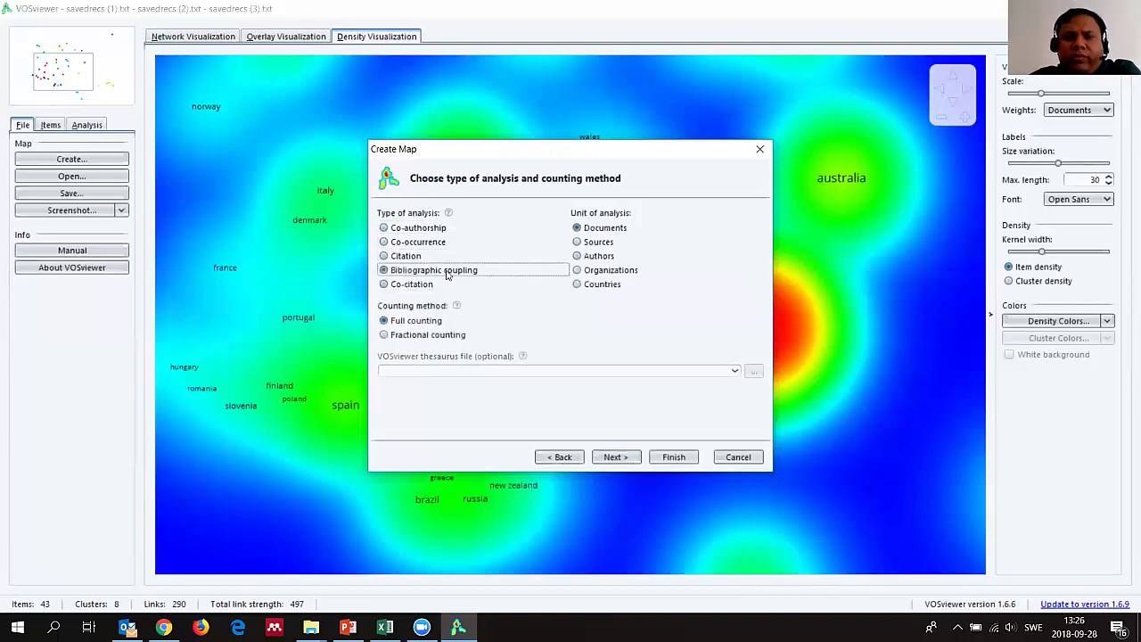
pyautogui.click(589, 258)
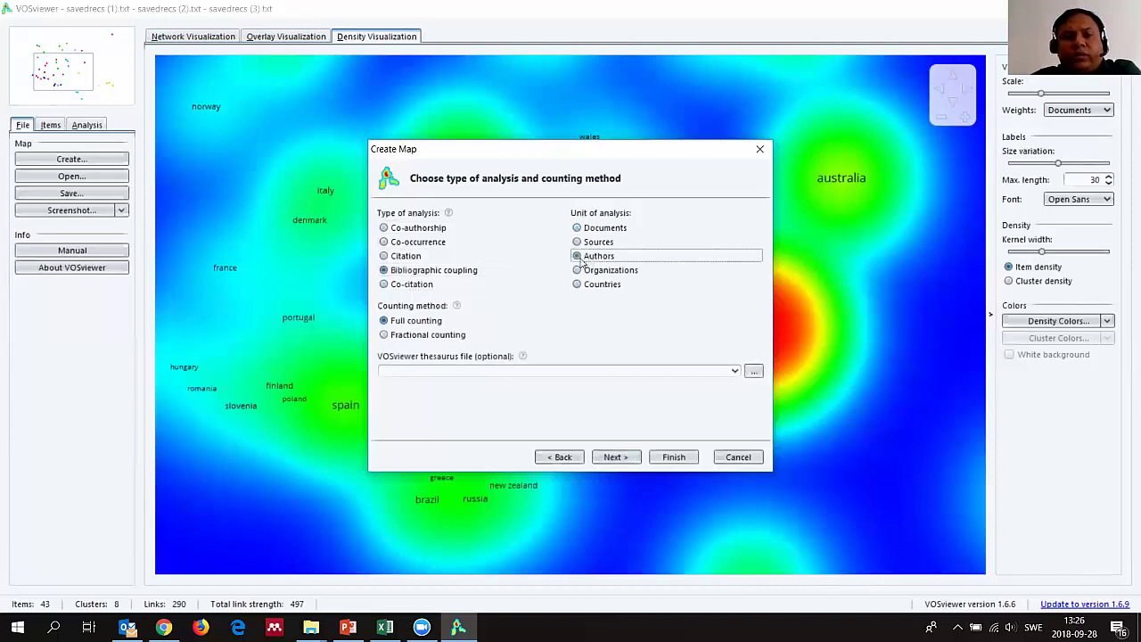
pyautogui.click(737, 457)
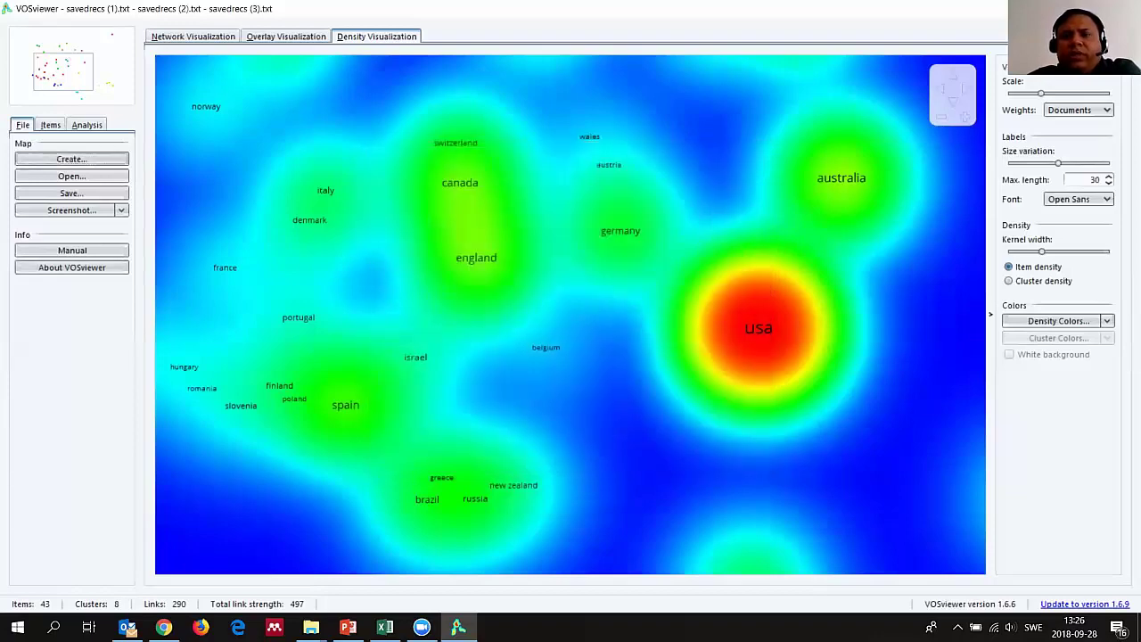
# - Switch to Scopus in the browser and search documents for Scientometics OR Bibliometrics in all fields
pyautogui.hotkey('alt', 'Tab')
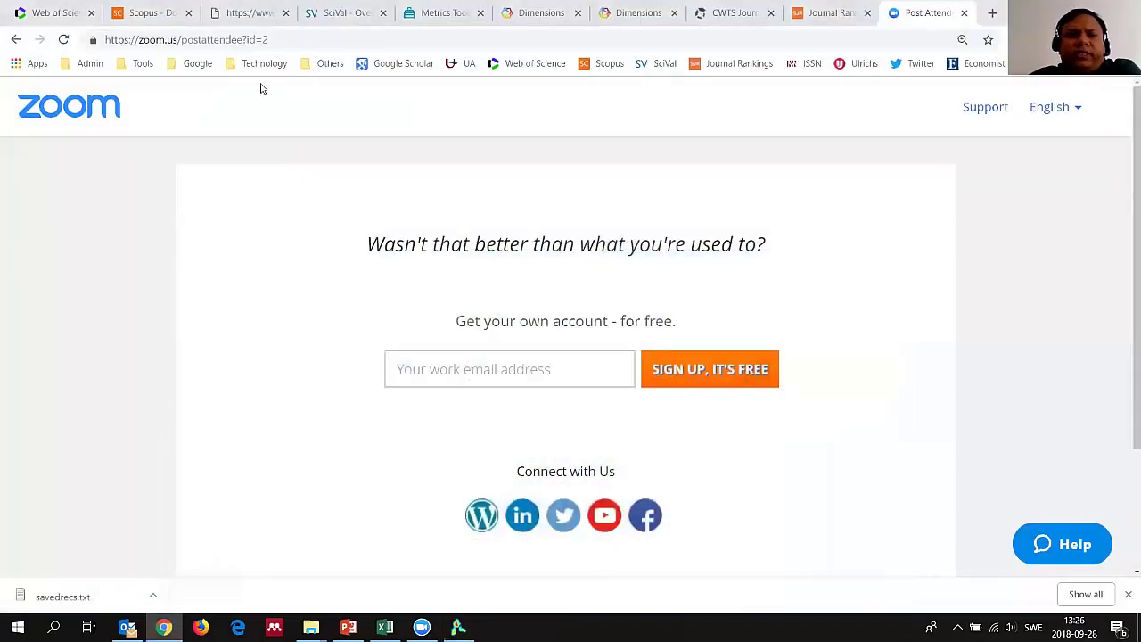
pyautogui.click(147, 15)
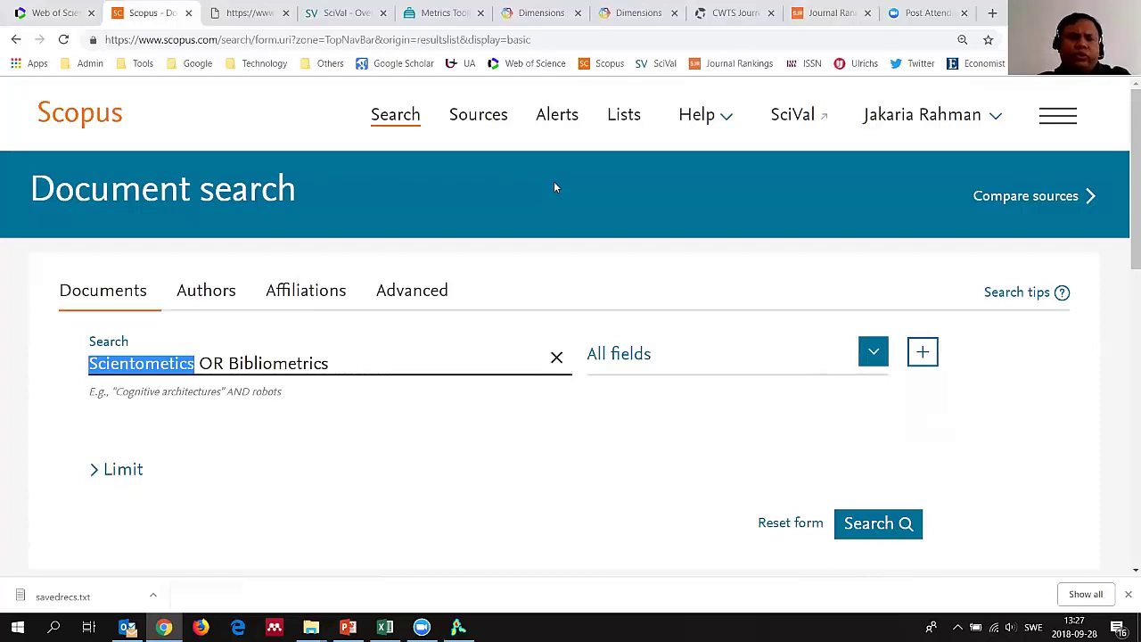
pyautogui.click(541, 239)
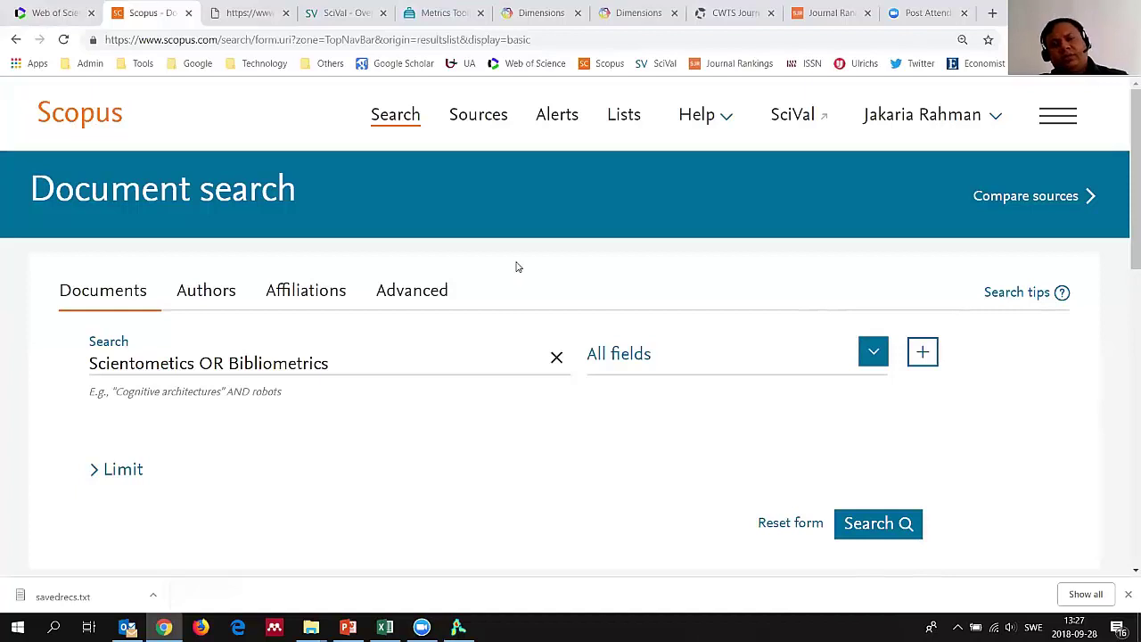
pyautogui.scroll(-1, 775, 325)
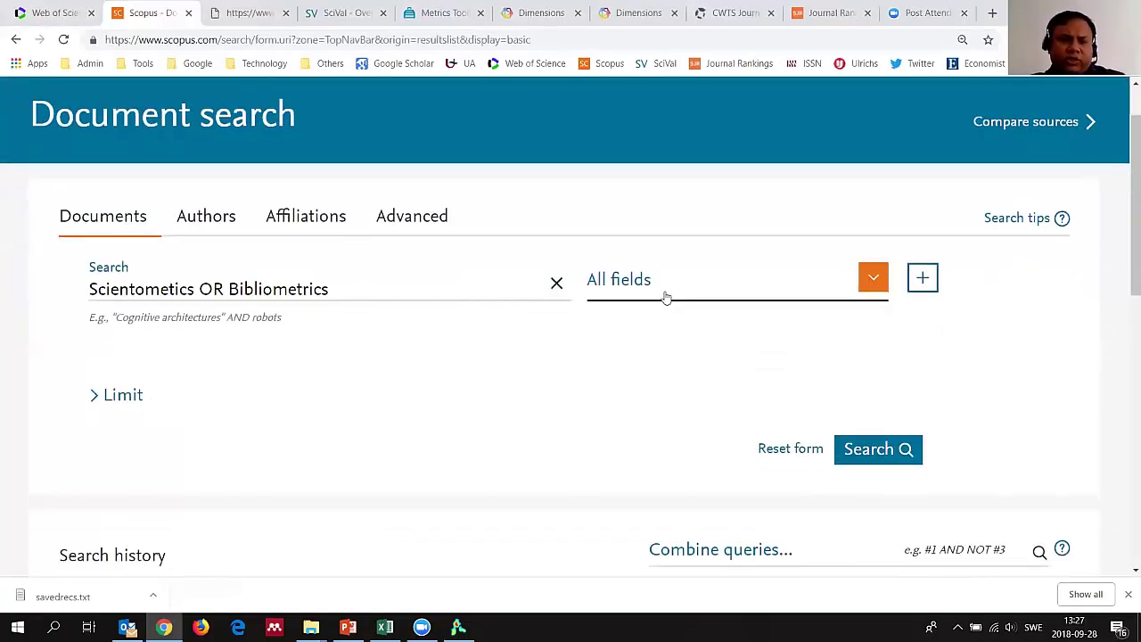
pyautogui.scroll(-1, 716, 361)
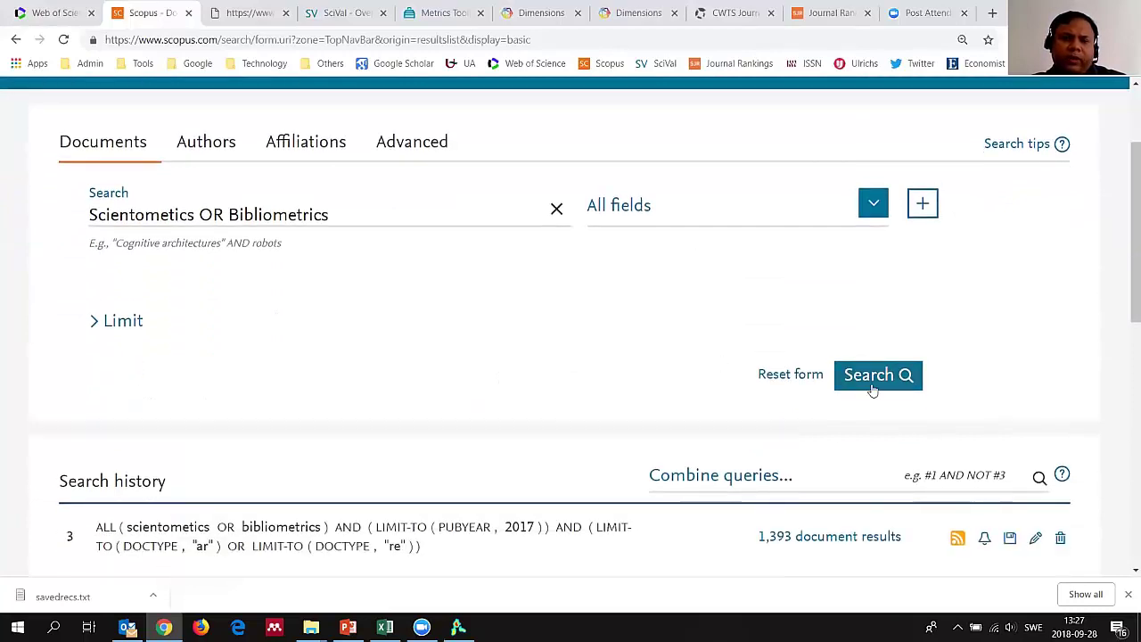
pyautogui.click(873, 385)
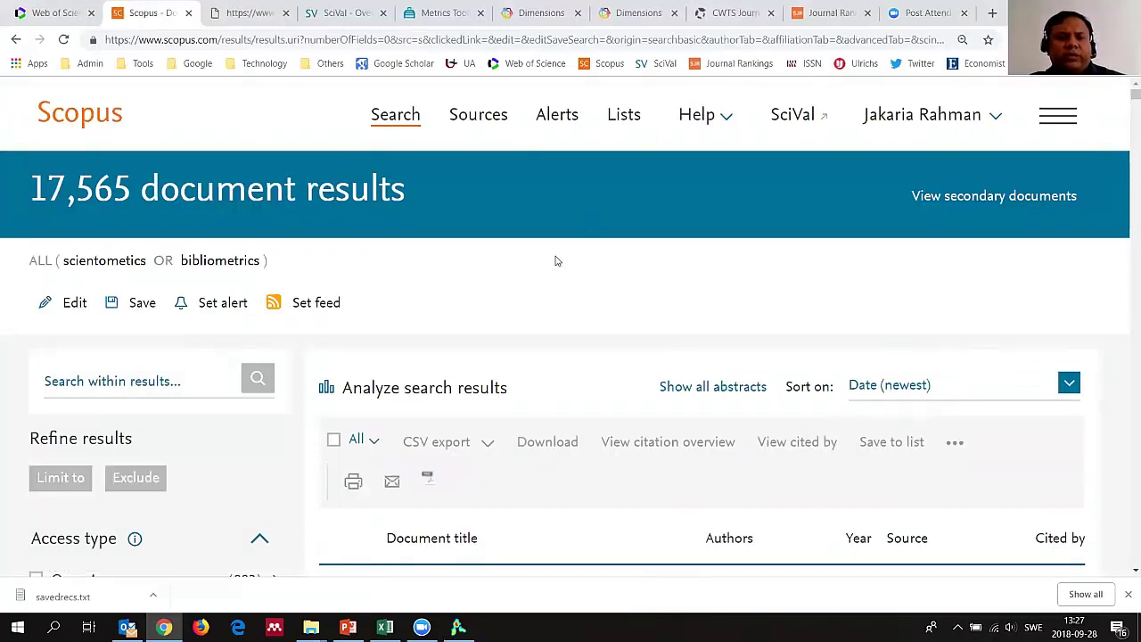
# - Shrink the results page's display and select the year 2017 for refining the results
pyautogui.hotkey('ctrl', '0')
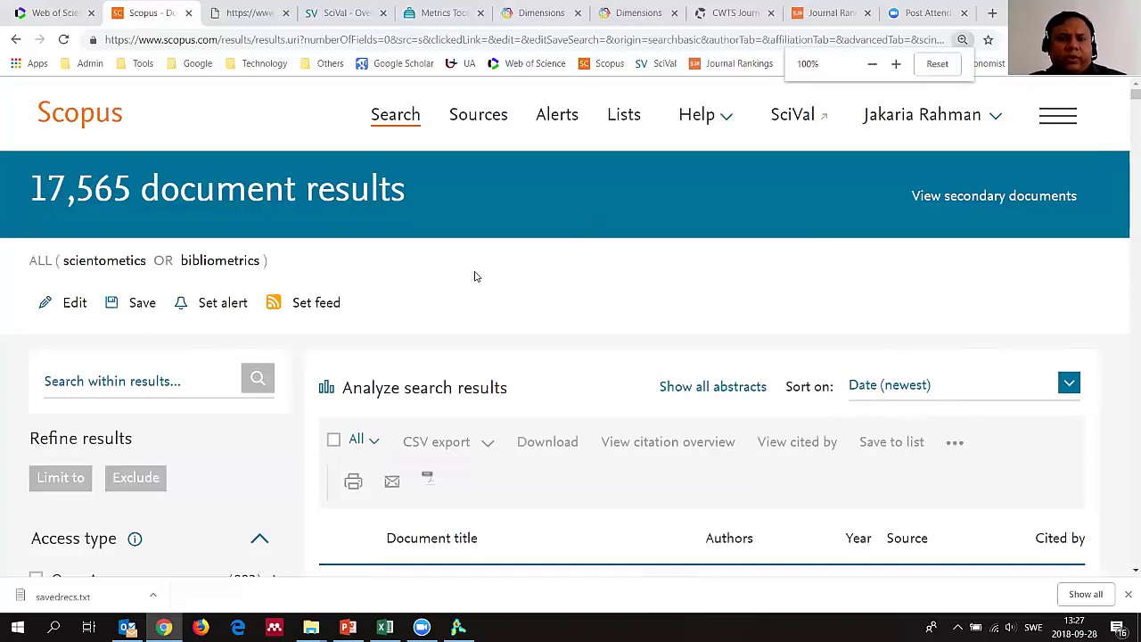
pyautogui.hotkey('ctrl', '-')
pyautogui.hotkey('ctrl', '-')
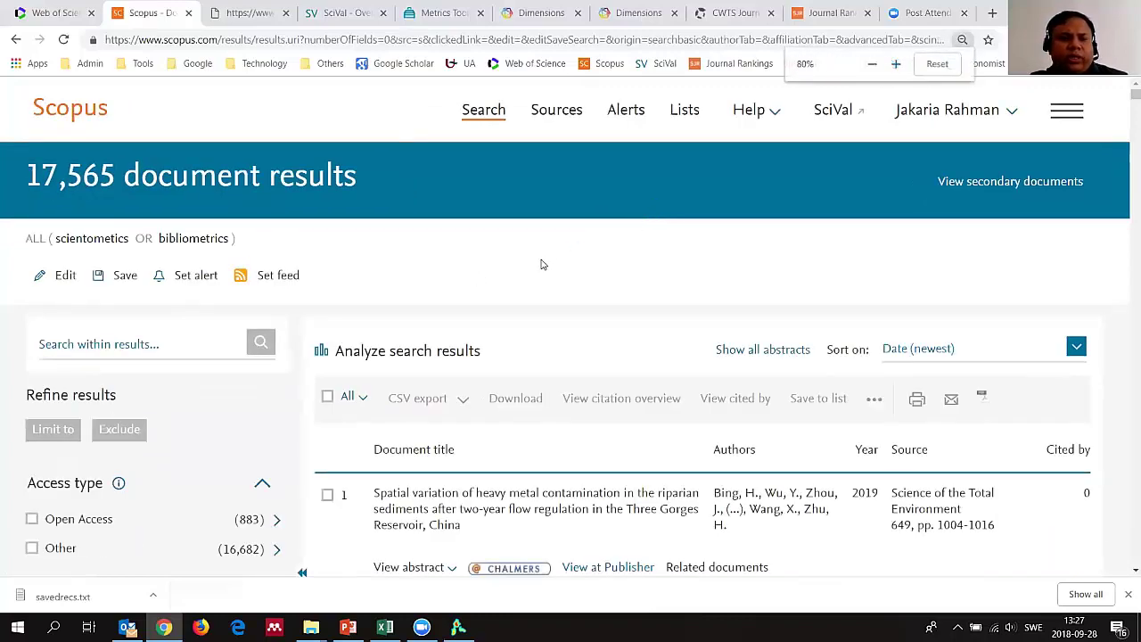
pyautogui.hotkey('ctrl', '-')
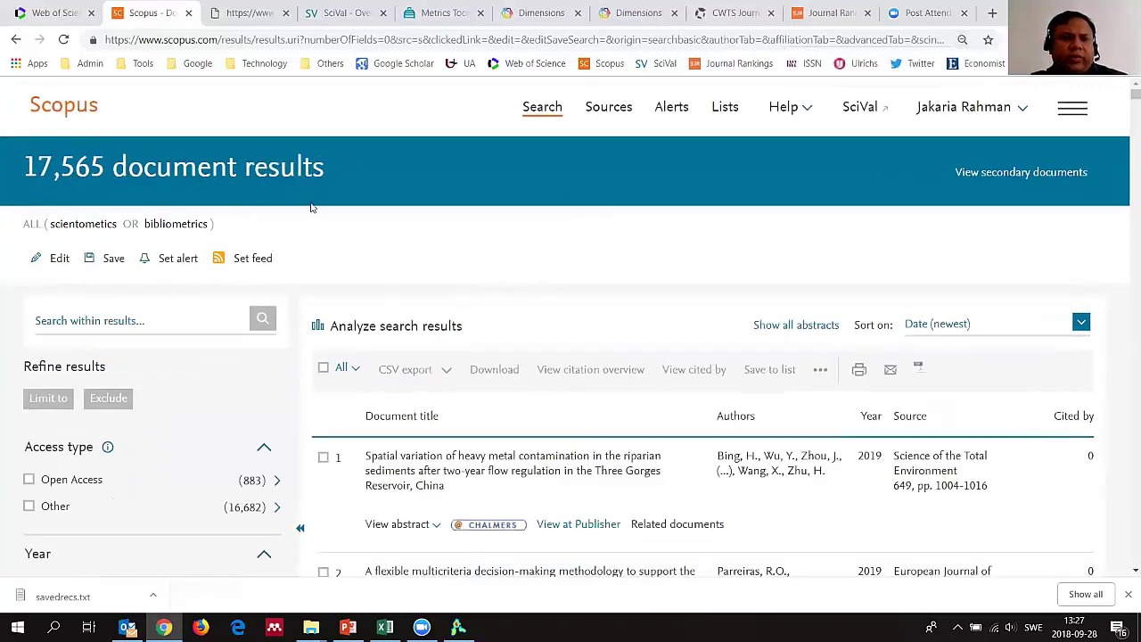
pyautogui.scroll(-3, 474, 265)
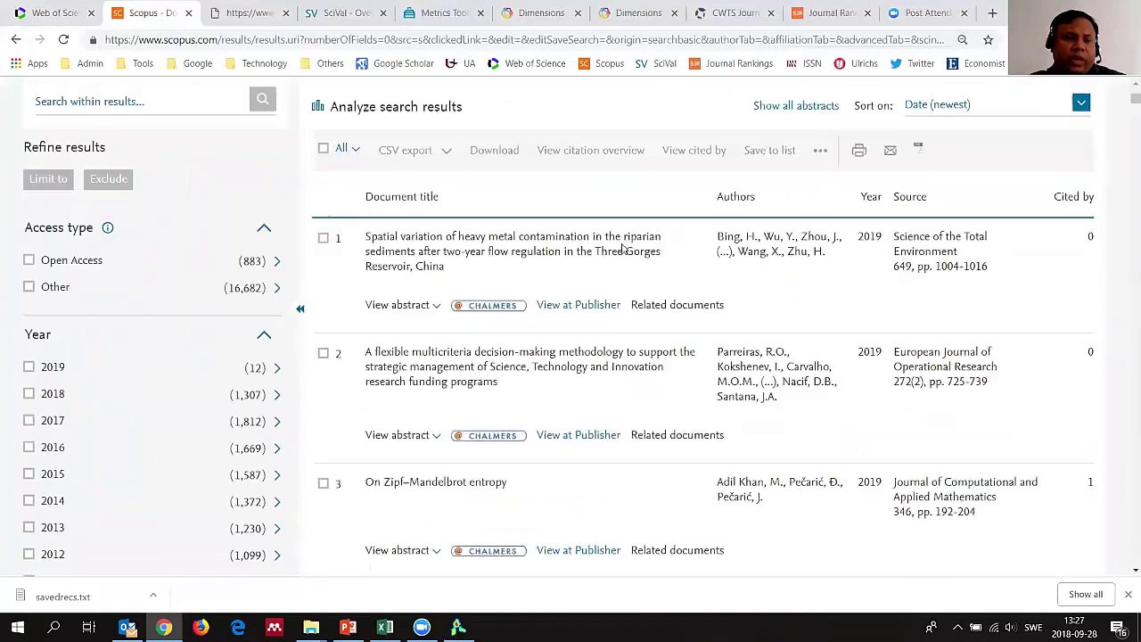
pyautogui.hotkey('ctrl', '-')
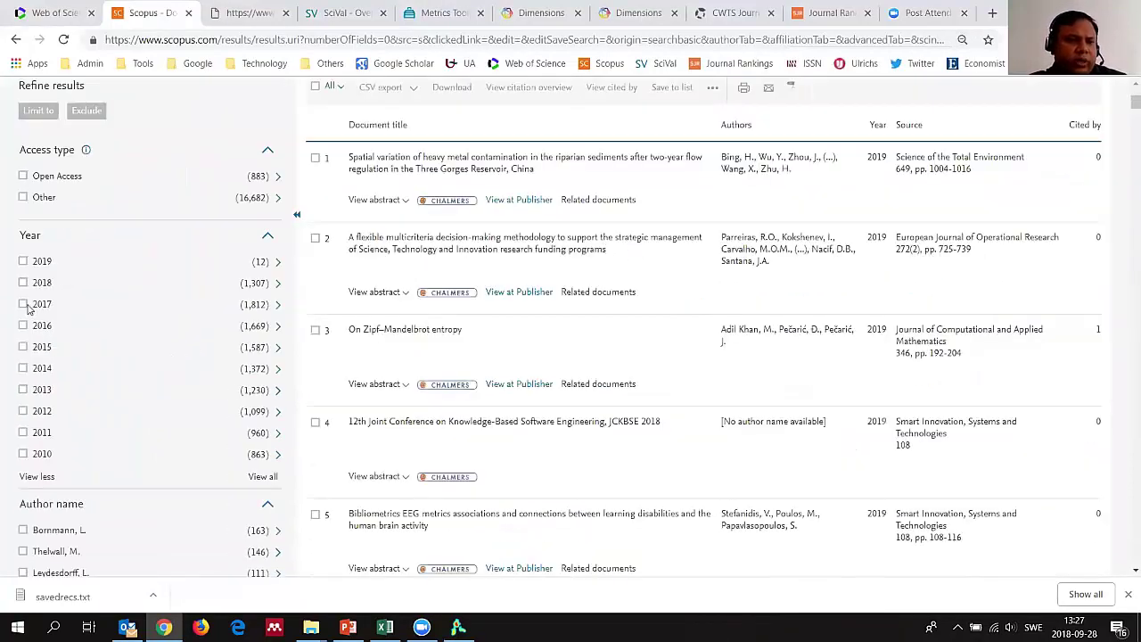
pyautogui.hotkey('ctrl', '-')
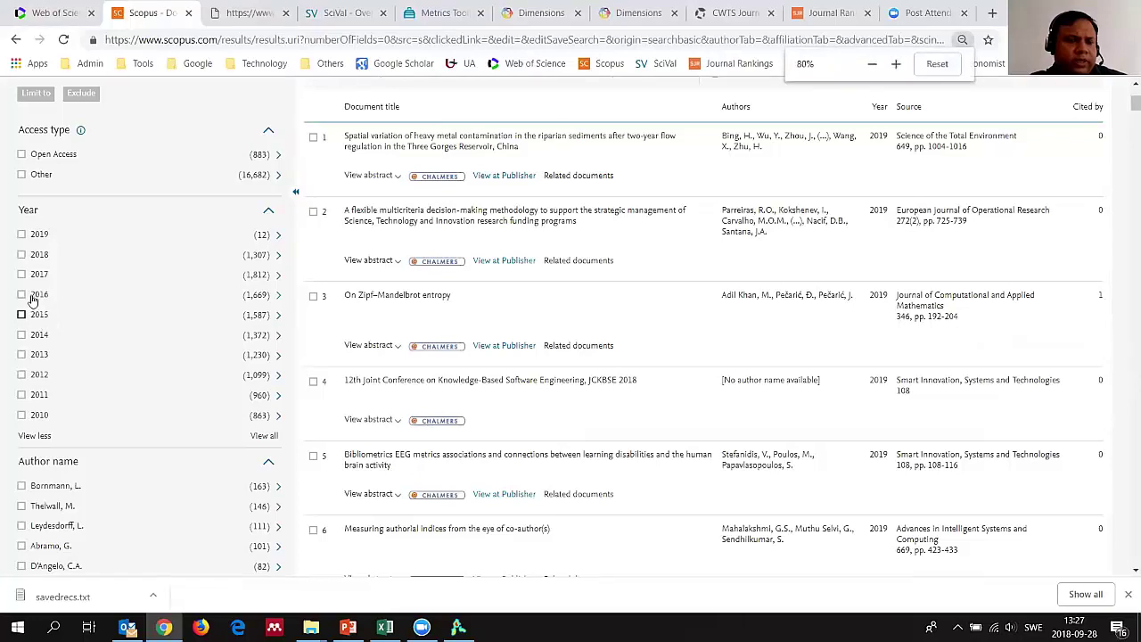
pyautogui.hotkey('ctrl', '+')
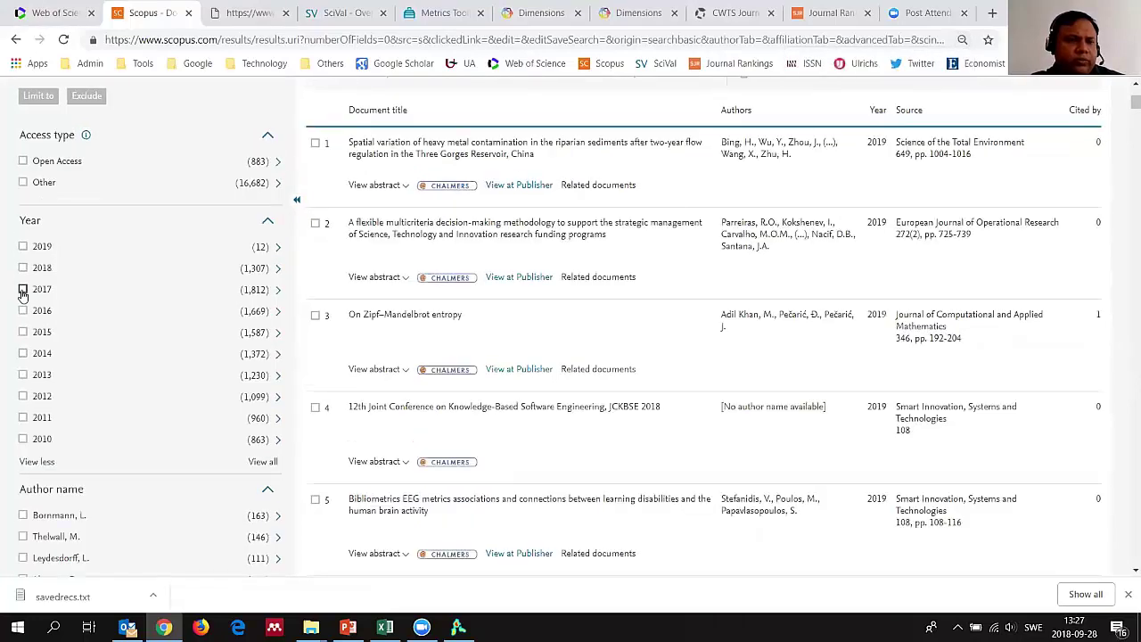
pyautogui.click(22, 290)
# - Select the document types Article and Review for refining the results
pyautogui.scroll(-4, 80, 415)
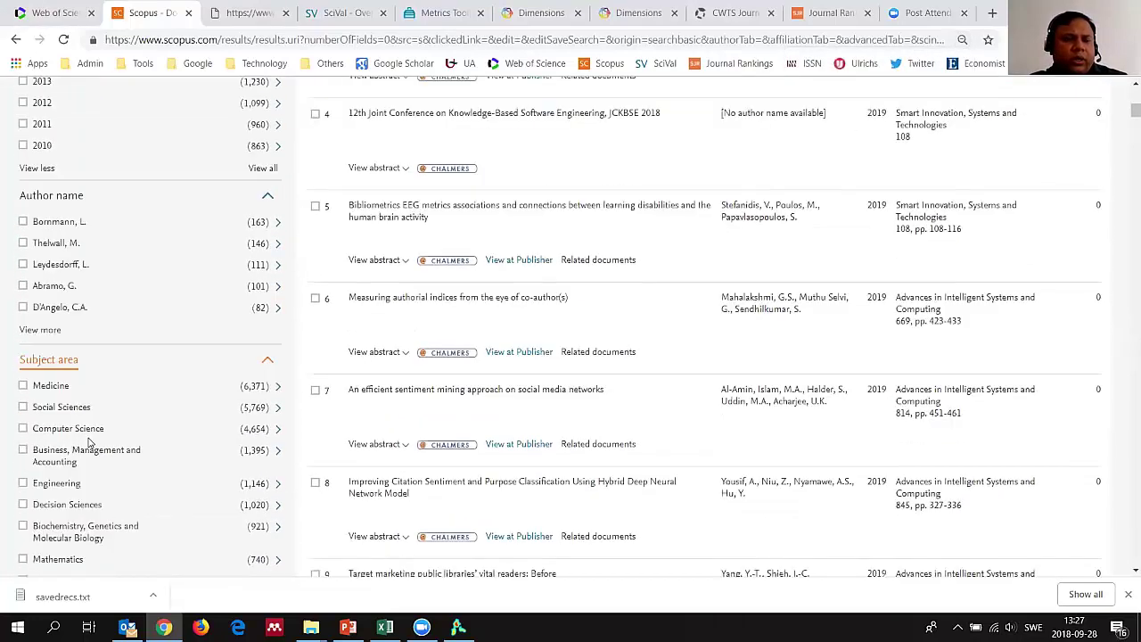
pyautogui.scroll(-5, 88, 454)
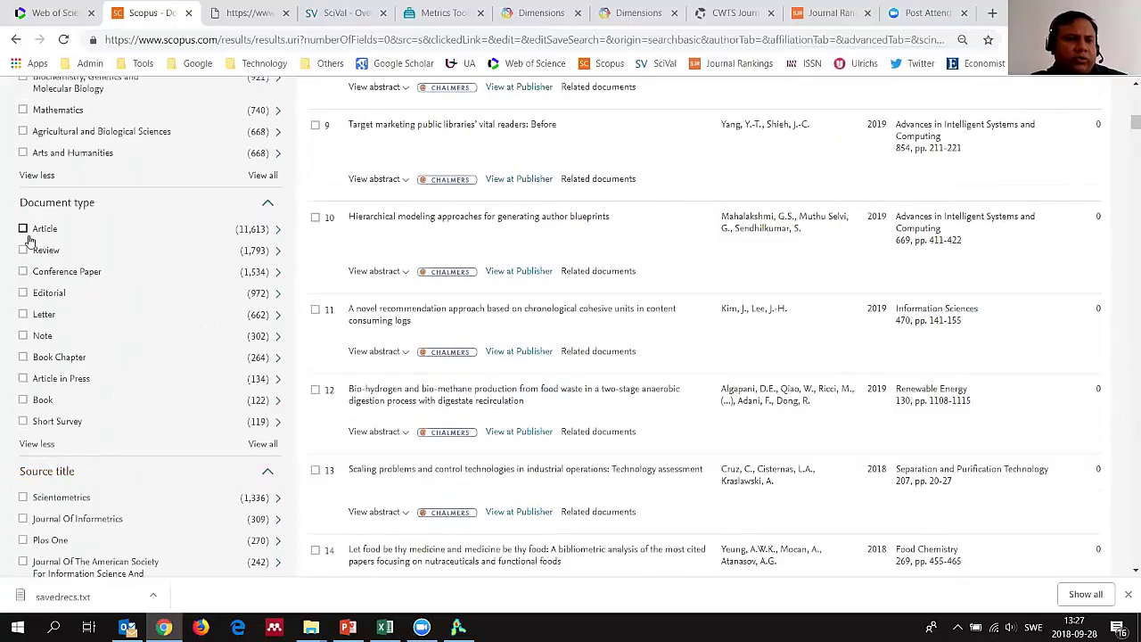
pyautogui.click(22, 230)
pyautogui.click(22, 250)
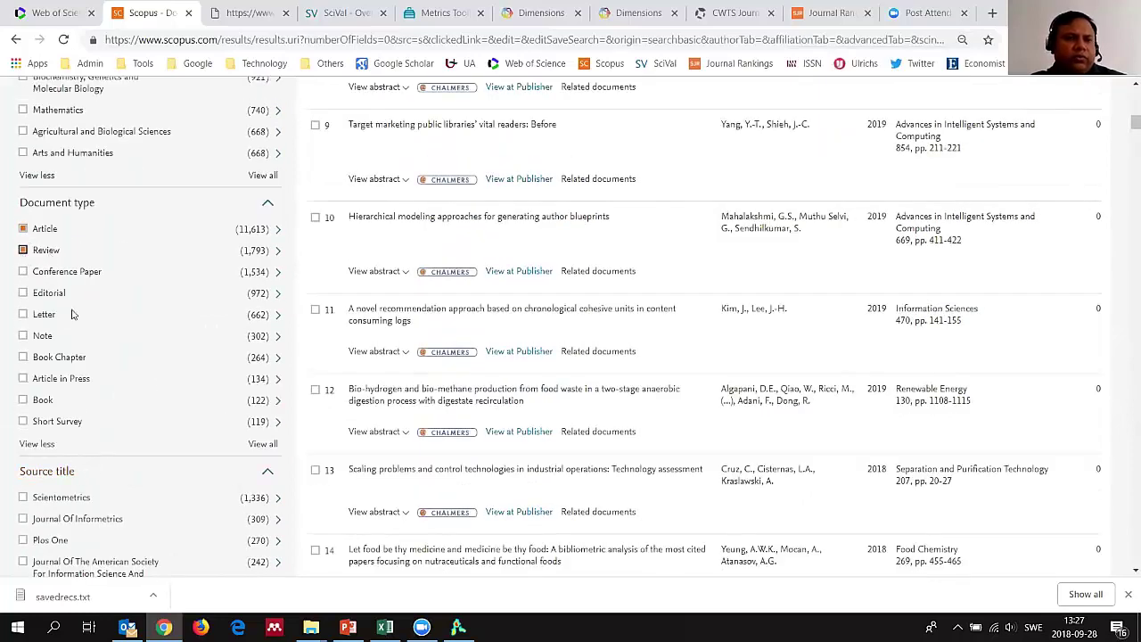
# - Limit the search results to the selected year 2017 and the document types Article and Review
pyautogui.scroll(10, 169, 392)
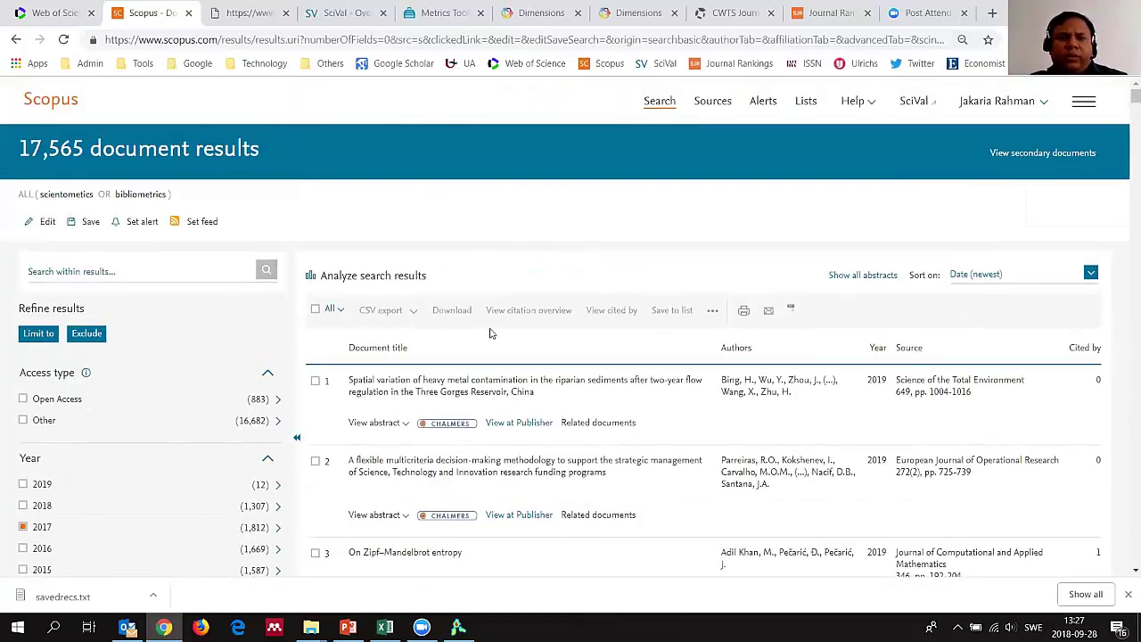
pyautogui.scroll(-3, 179, 463)
pyautogui.scroll(-20, 178, 462)
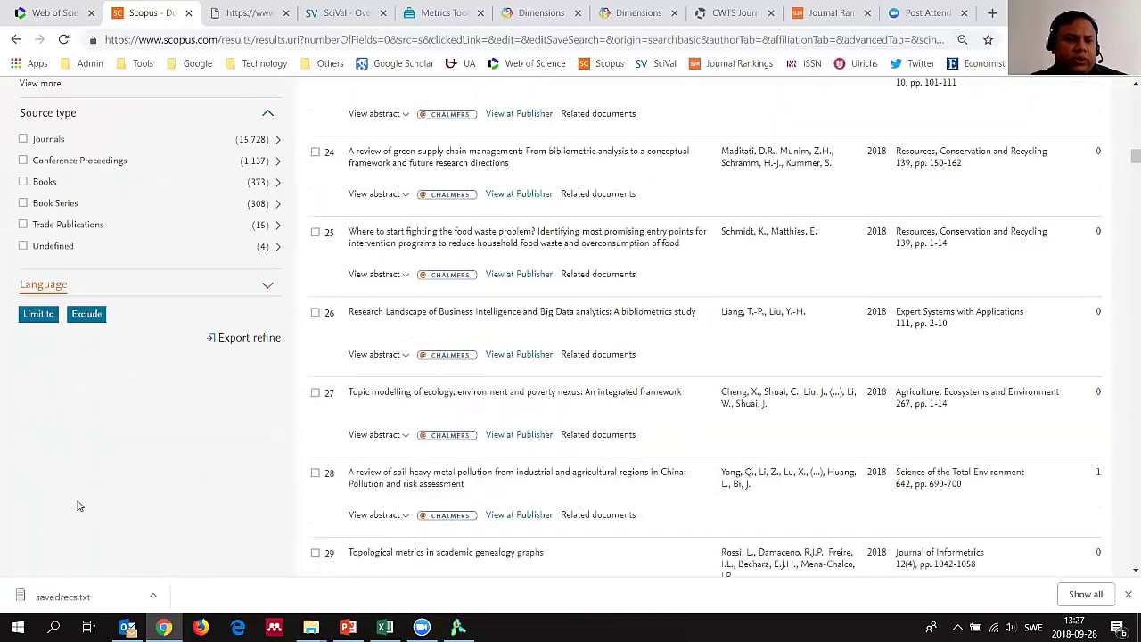
pyautogui.click(36, 319)
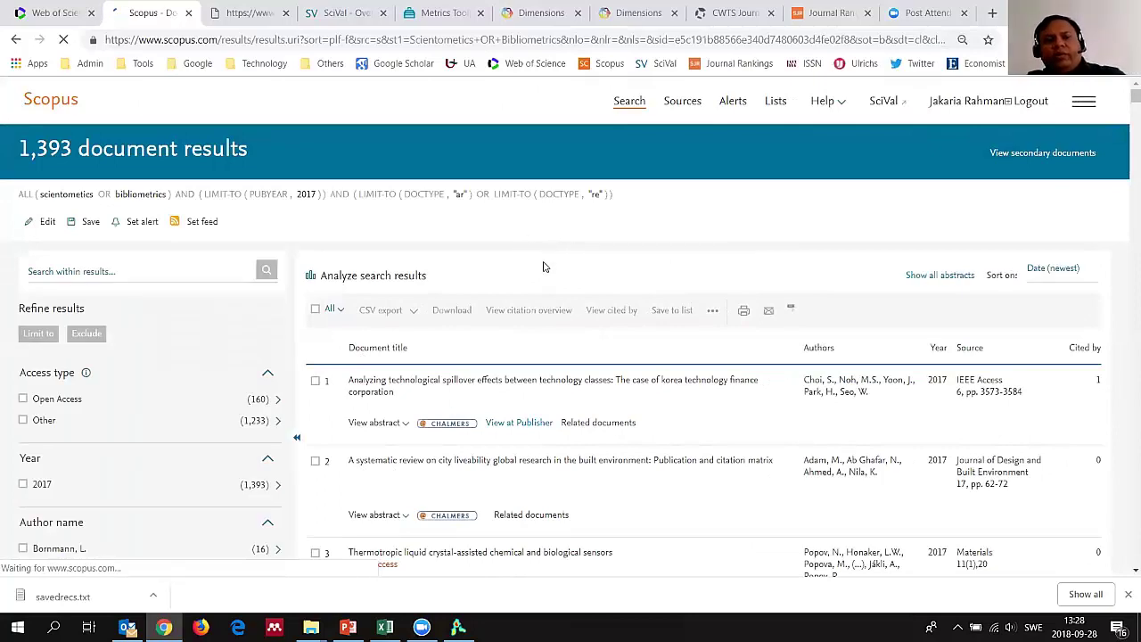
# - Select all documents in the refined results and open their CSV export settings
pyautogui.scroll(-1, 478, 255)
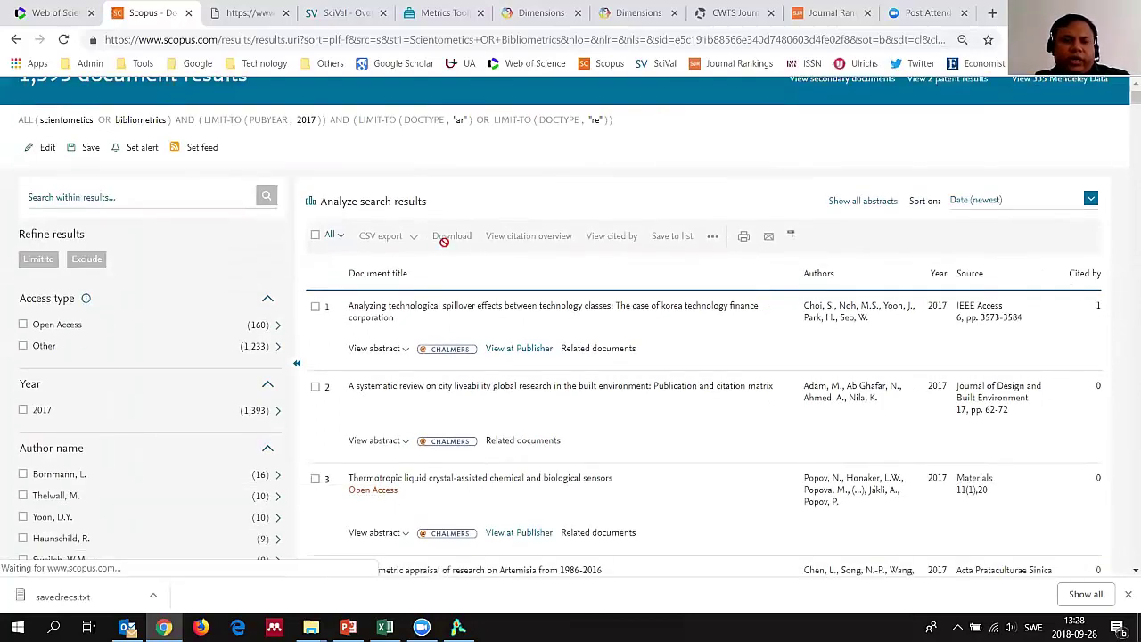
pyautogui.click(315, 236)
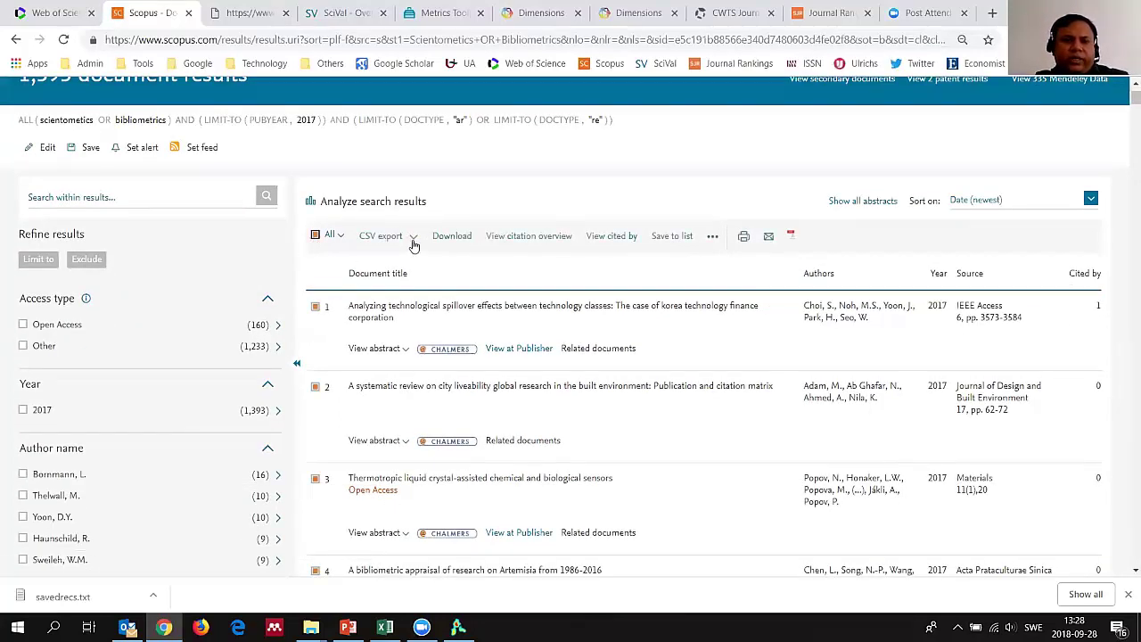
pyautogui.click(415, 242)
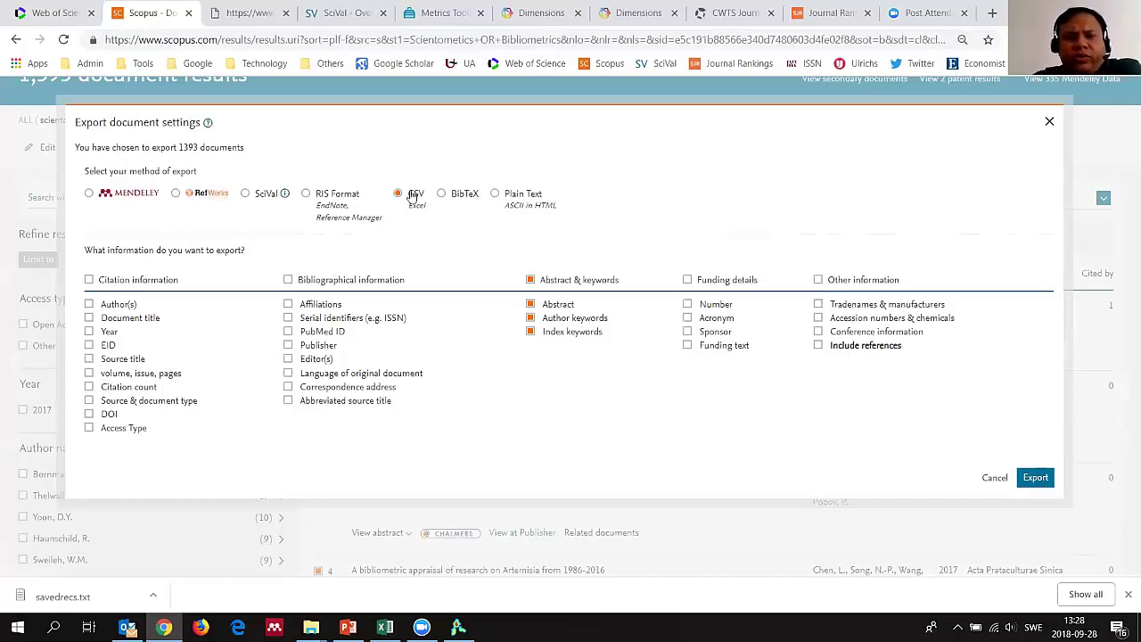
# - Include all citation information, bibliographical information, funding details and other information in the CSV export
pyautogui.click(89, 280)
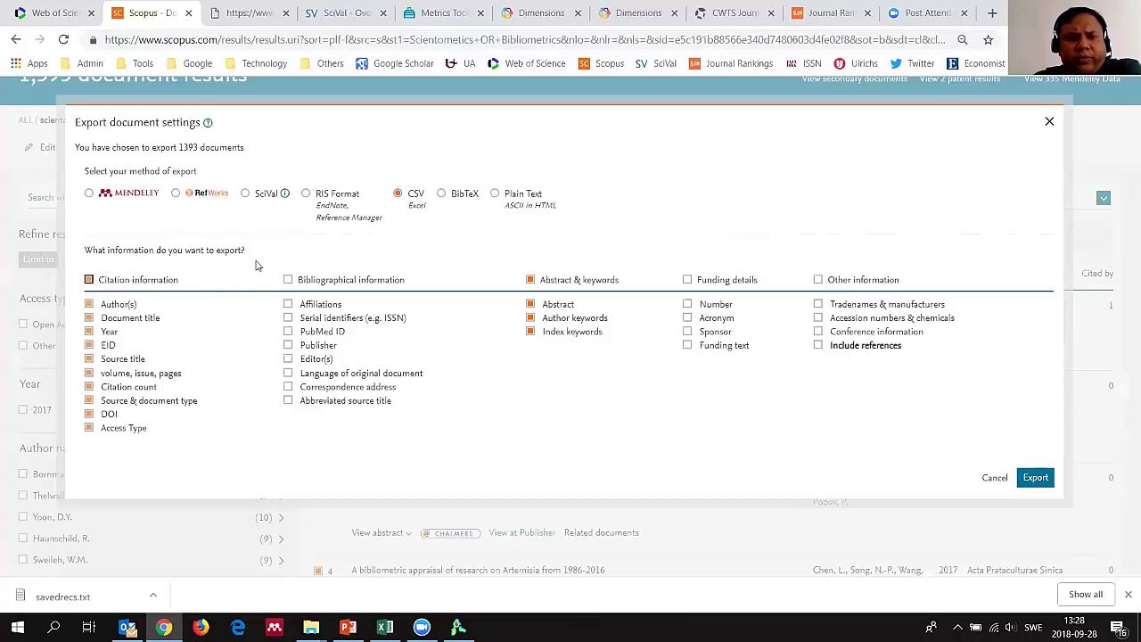
pyautogui.click(288, 280)
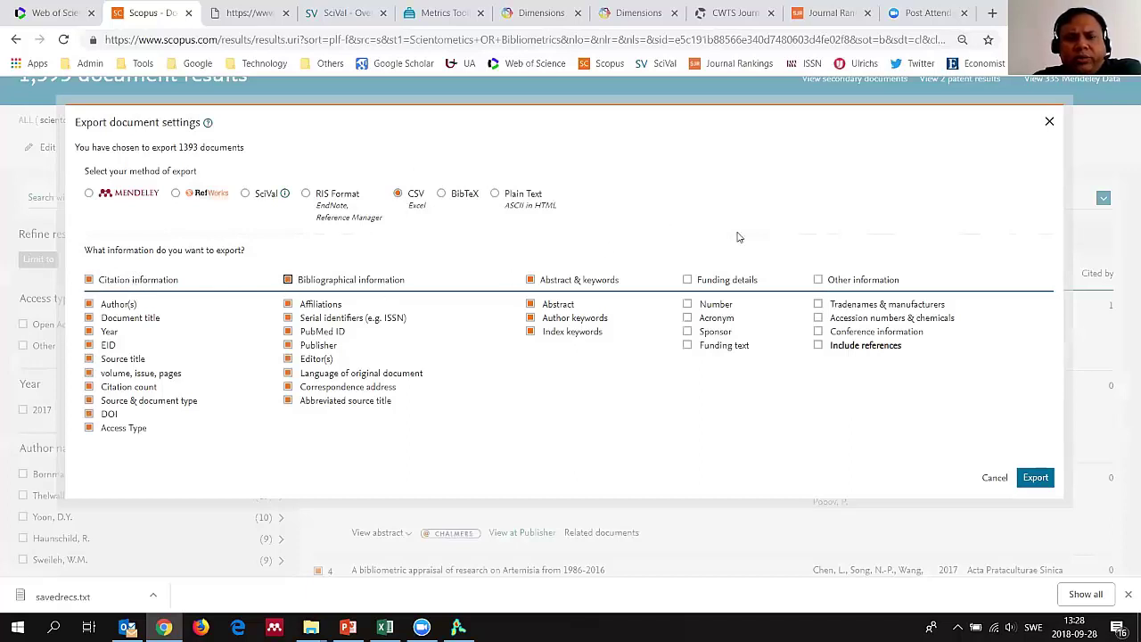
pyautogui.click(818, 280)
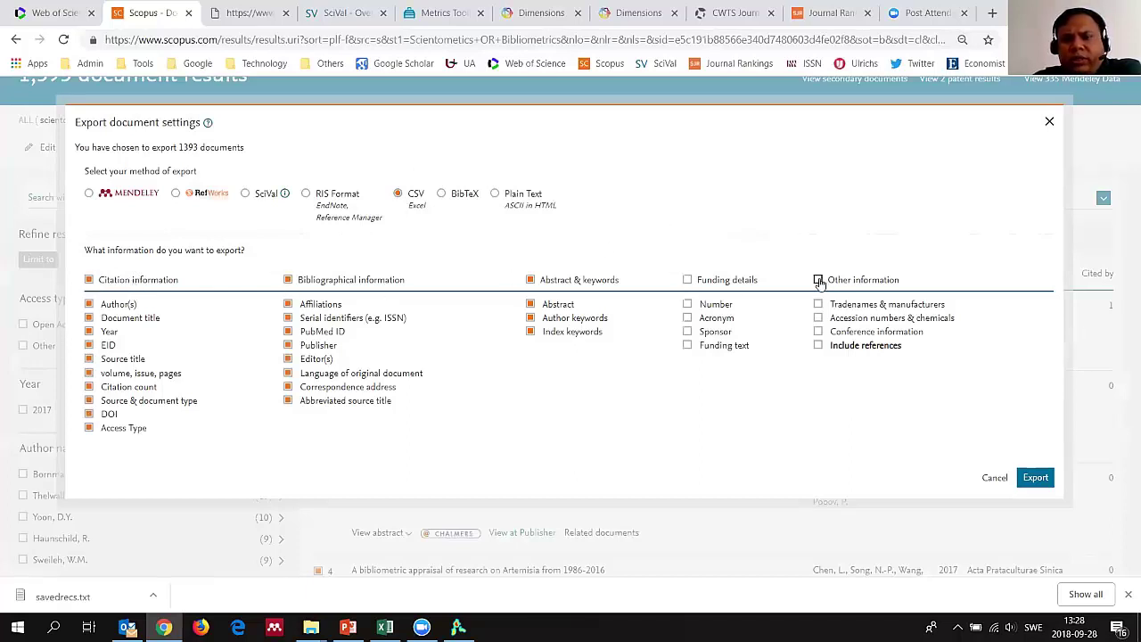
pyautogui.click(687, 280)
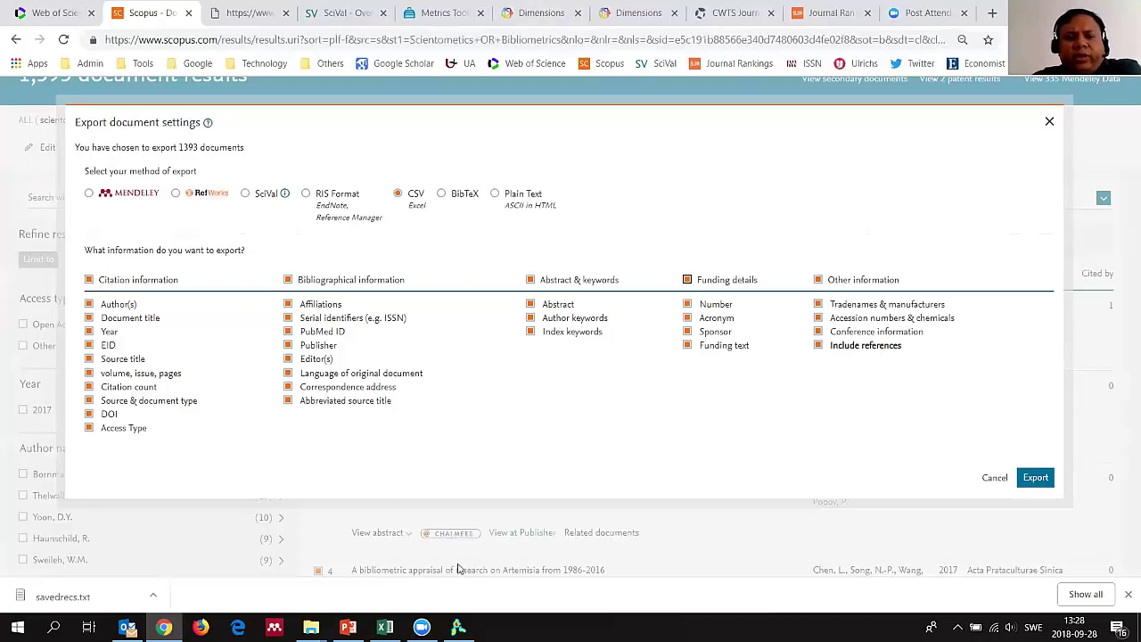
# - Switch to VOSviewer and start a new map based on bibliographic data from the Scopus file scopus.csv in Downloads
pyautogui.click(458, 627)
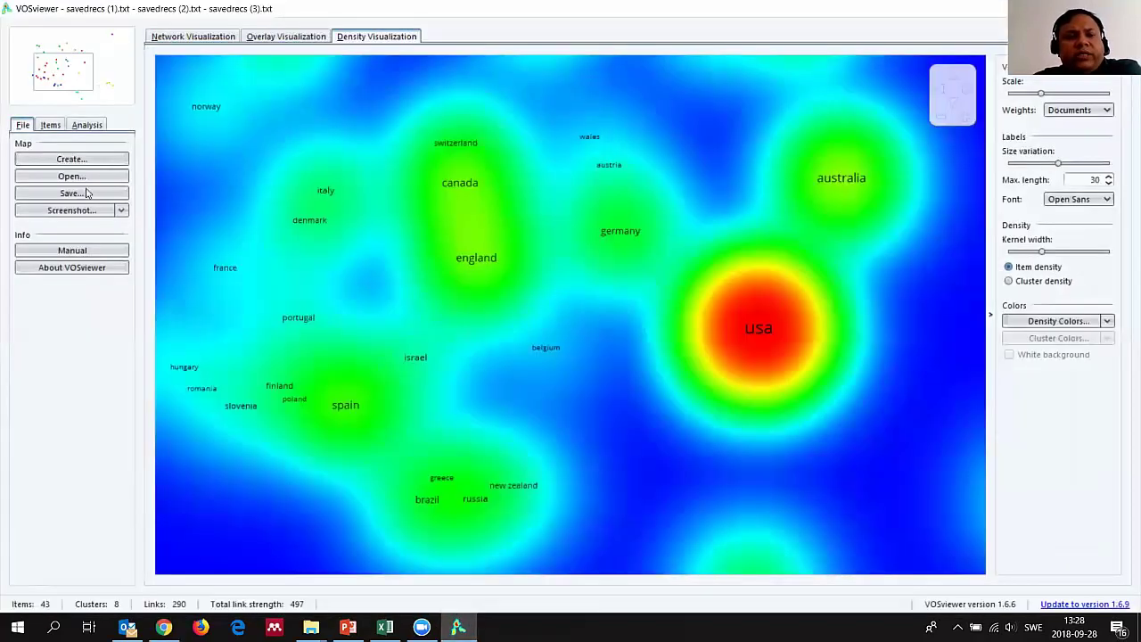
pyautogui.click(72, 159)
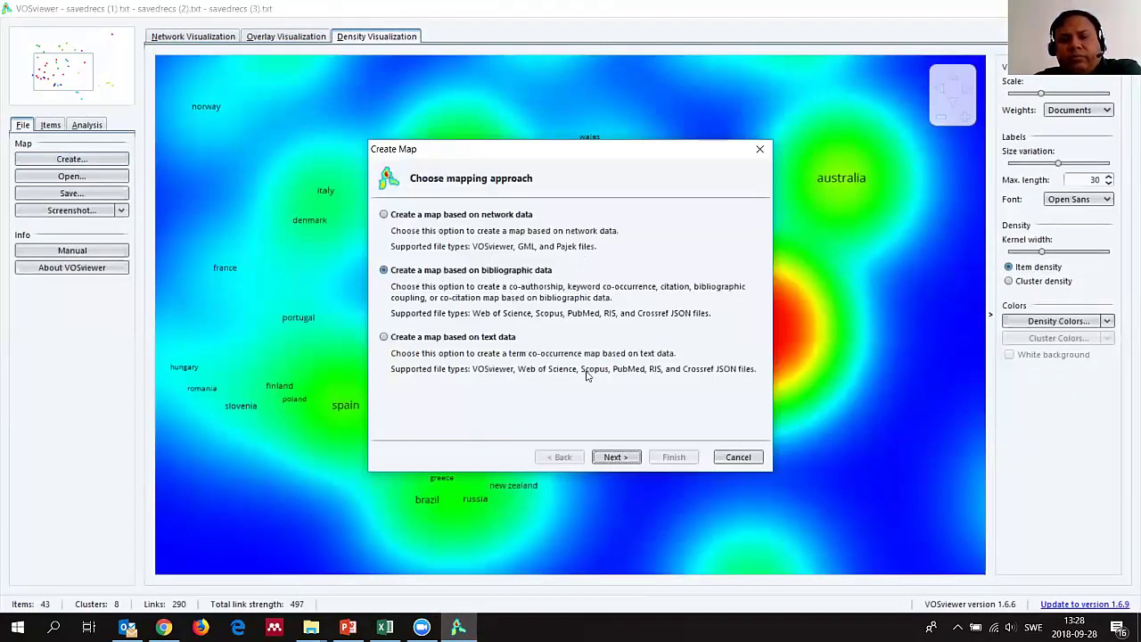
pyautogui.click(613, 459)
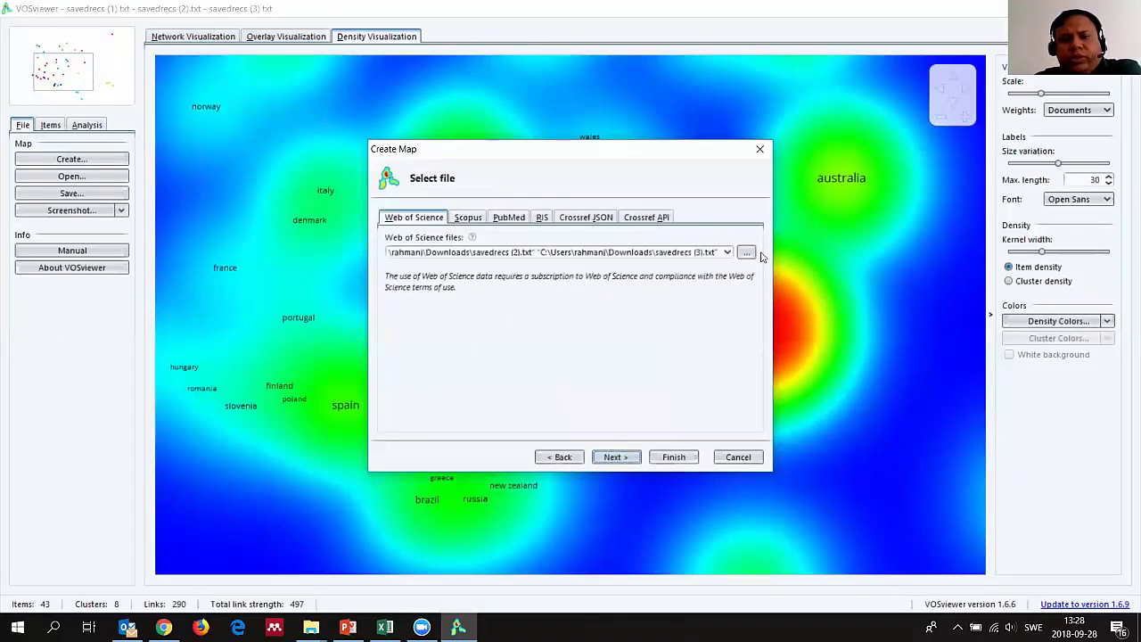
pyautogui.click(469, 217)
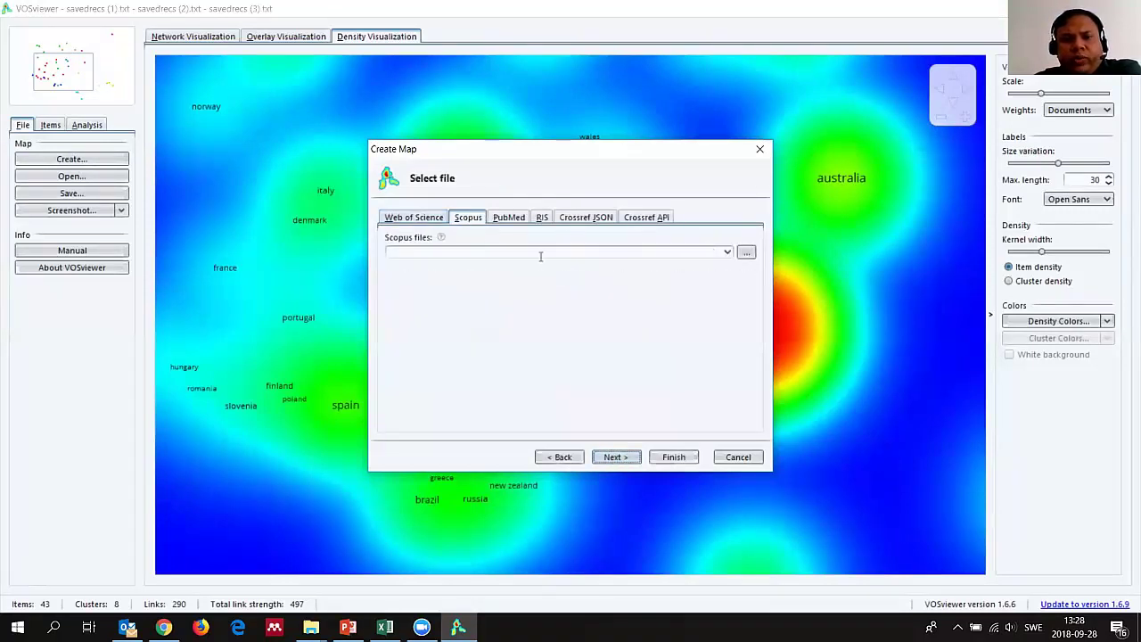
pyautogui.click(745, 252)
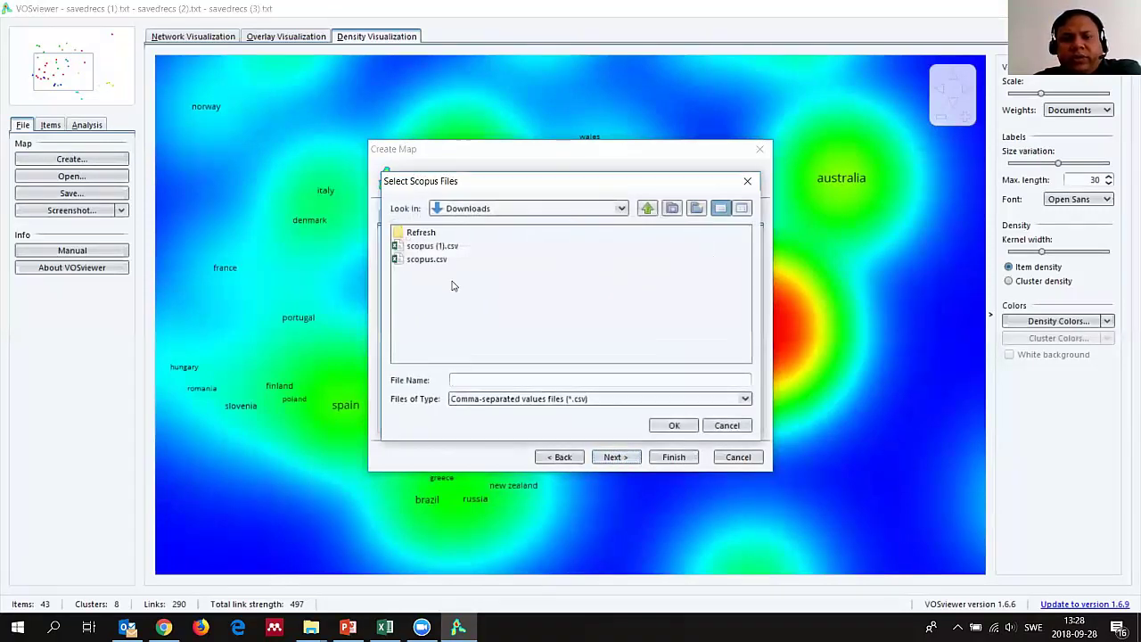
pyautogui.click(428, 259)
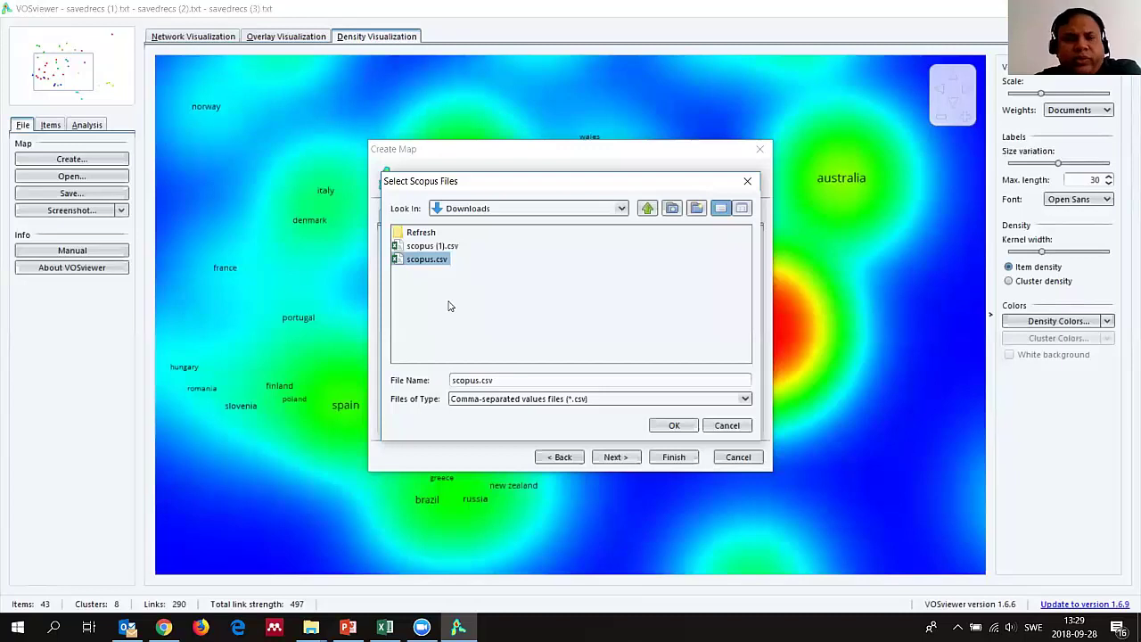
pyautogui.click(669, 426)
pyautogui.click(613, 458)
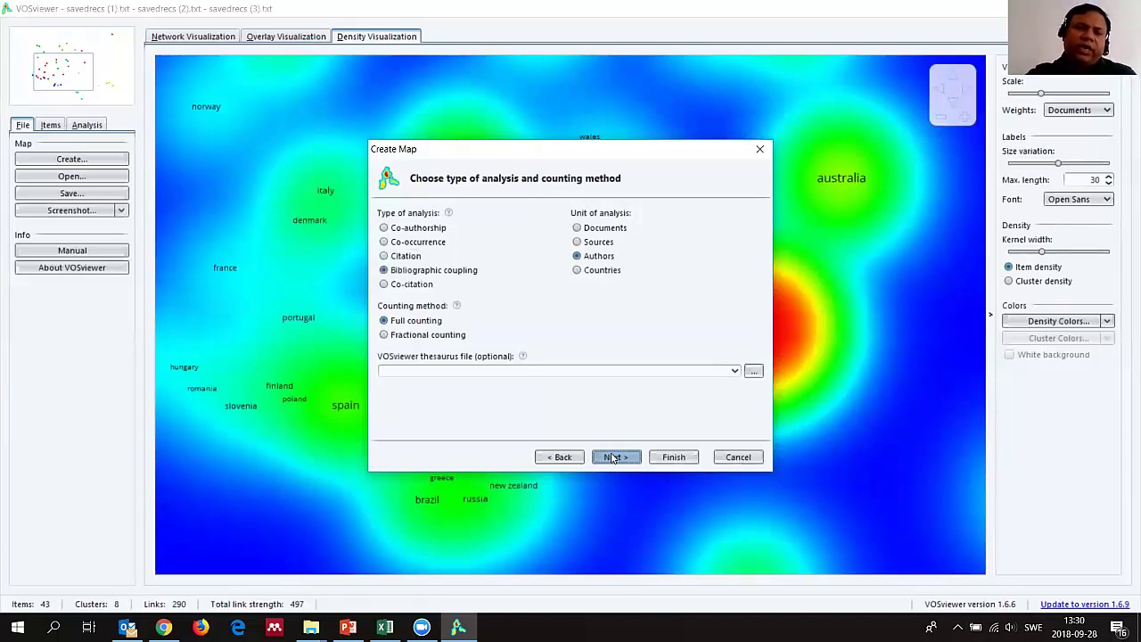
# - Review the units of analysis for co-authorship, co-occurrence and citation, then choose bibliographic coupling of authors with full counting
pyautogui.click(430, 230)
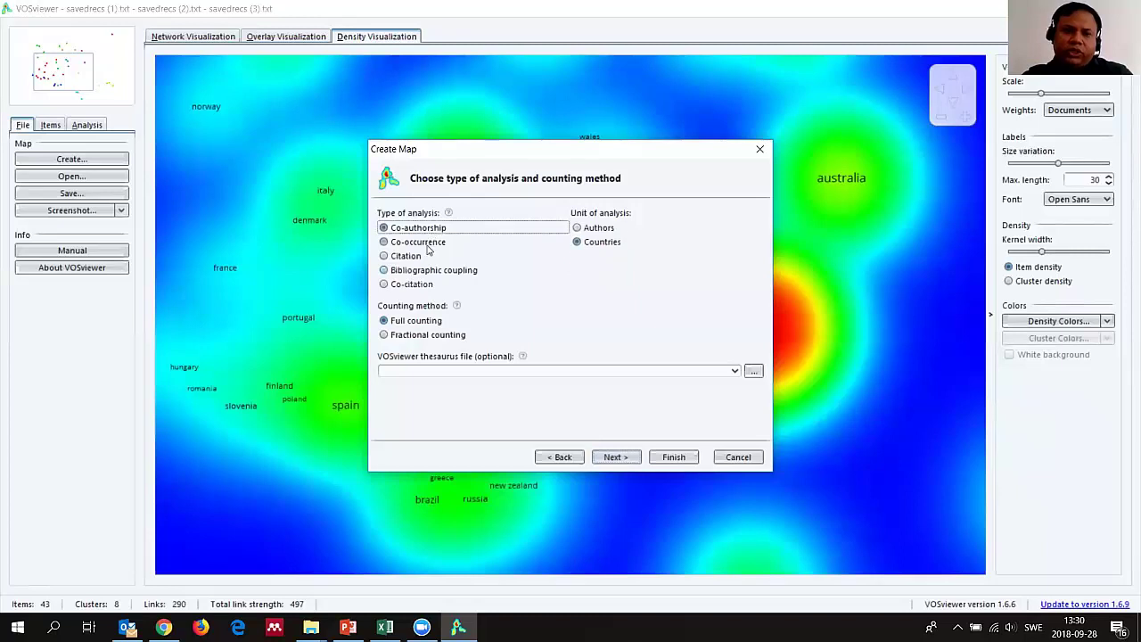
pyautogui.click(425, 243)
pyautogui.click(420, 258)
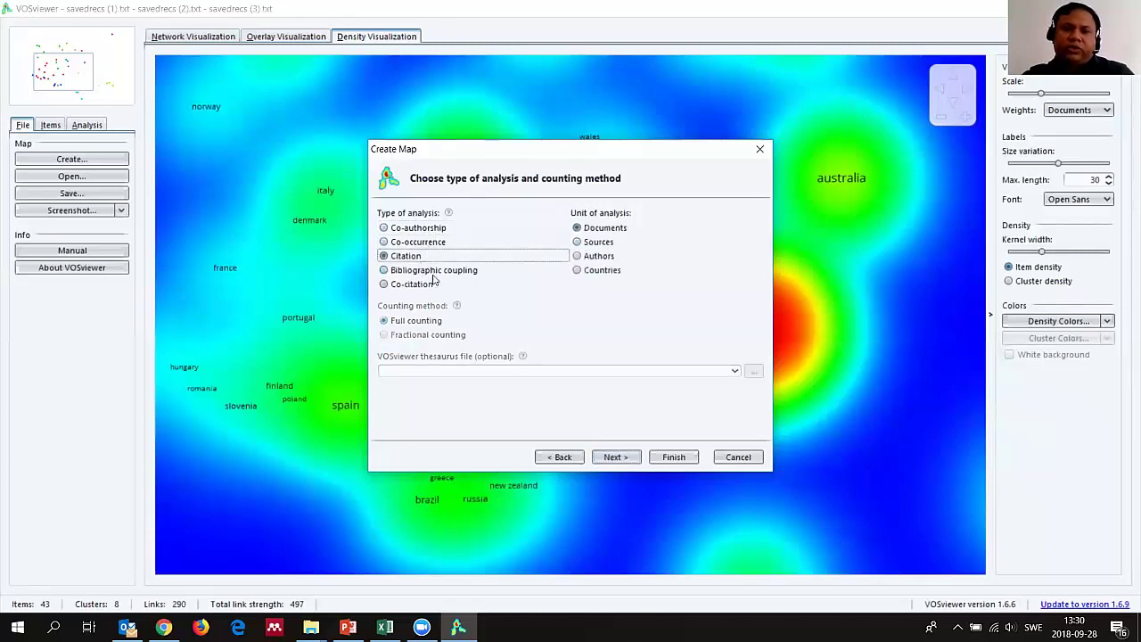
pyautogui.click(433, 270)
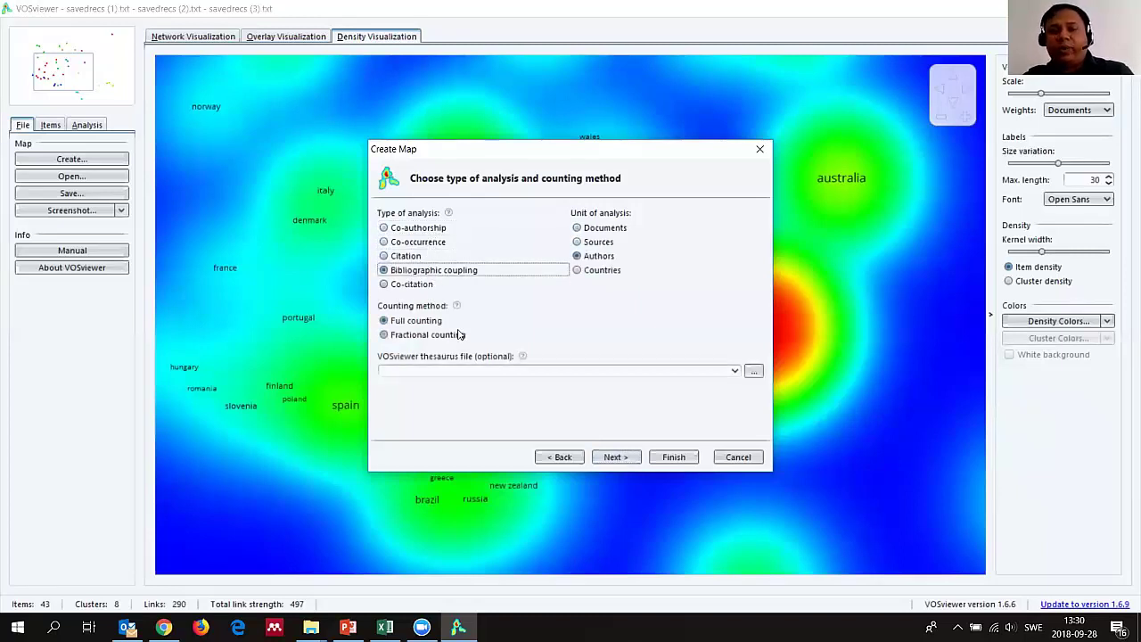
pyautogui.moveTo(449, 215)
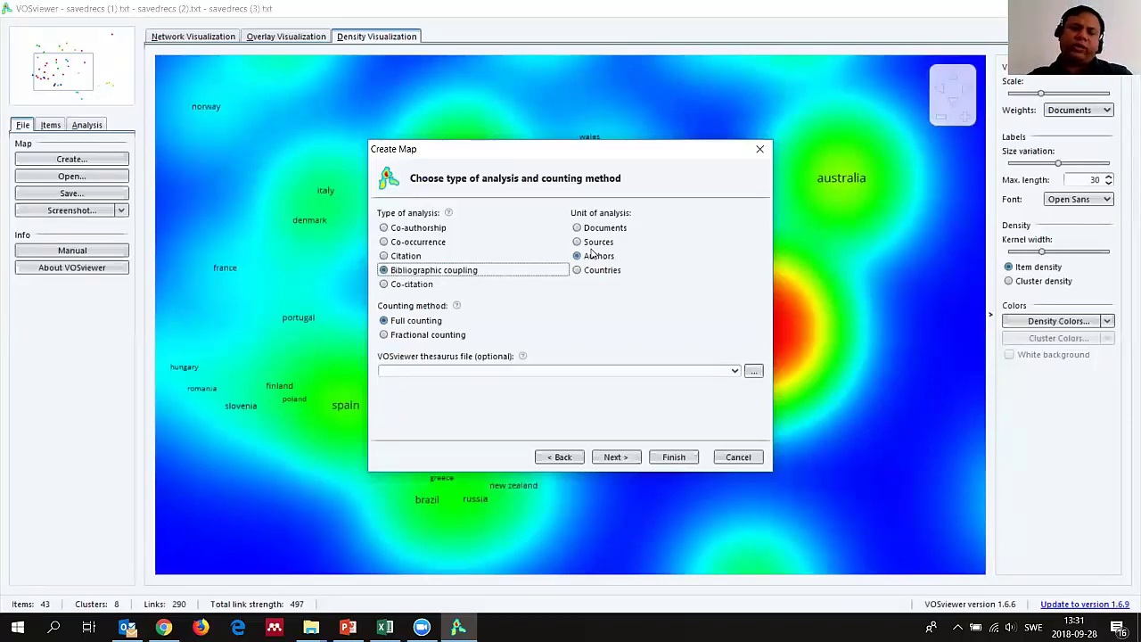
pyautogui.click(620, 457)
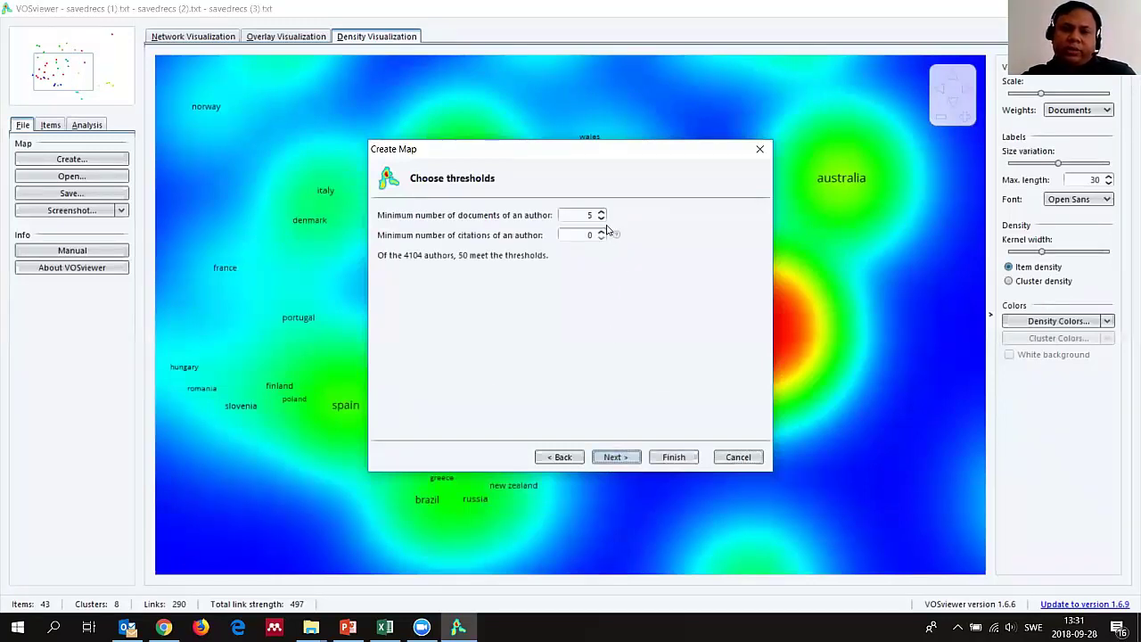
# - Set the minimum number of citations of an author to 5 and continue to the verification of selected authors
pyautogui.click(601, 230)
pyautogui.click(601, 230)
pyautogui.click(600, 230)
pyautogui.click(600, 230)
pyautogui.click(600, 230)
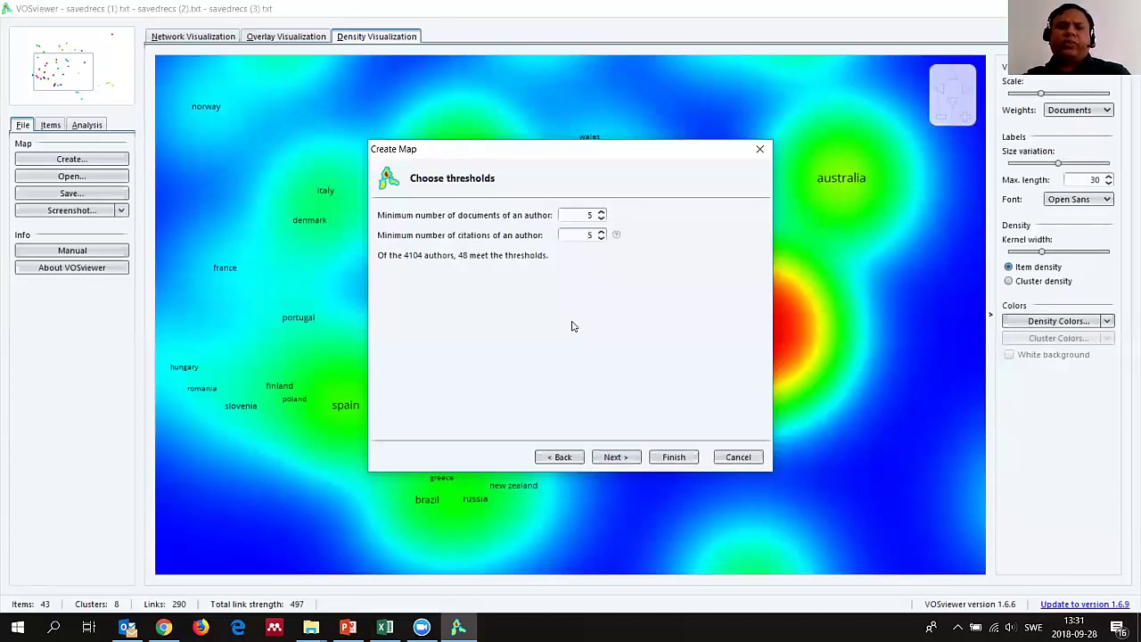
pyautogui.click(614, 460)
pyautogui.click(615, 458)
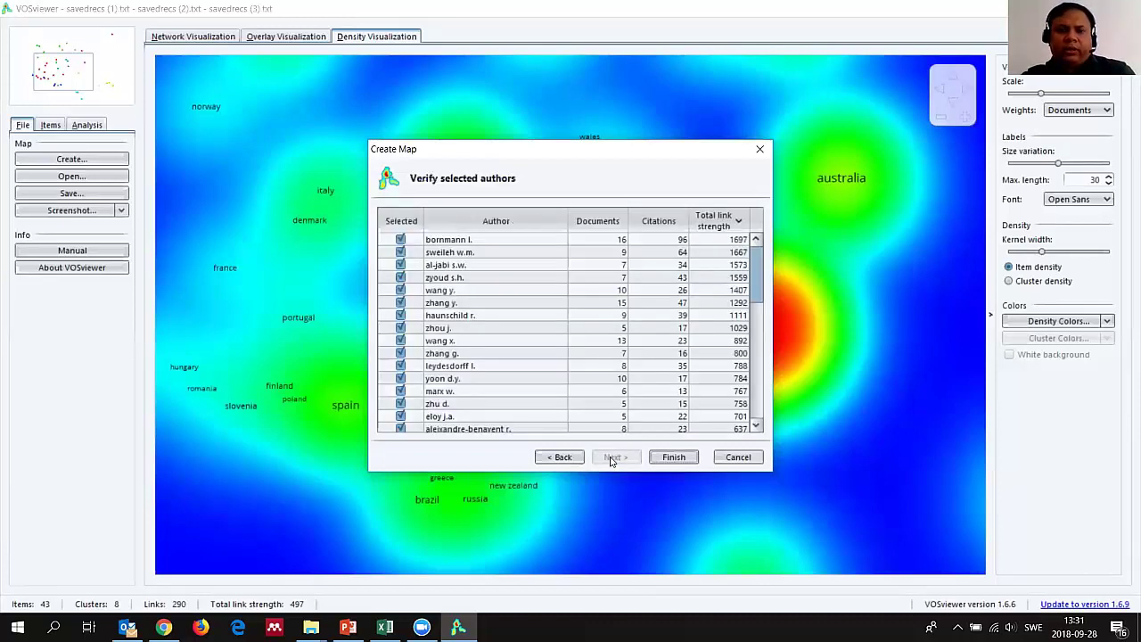
# - Check the list of selected authors and generate the bibliographic coupling map
pyautogui.scroll(-1, 511, 312)
pyautogui.scroll(2, 512, 314)
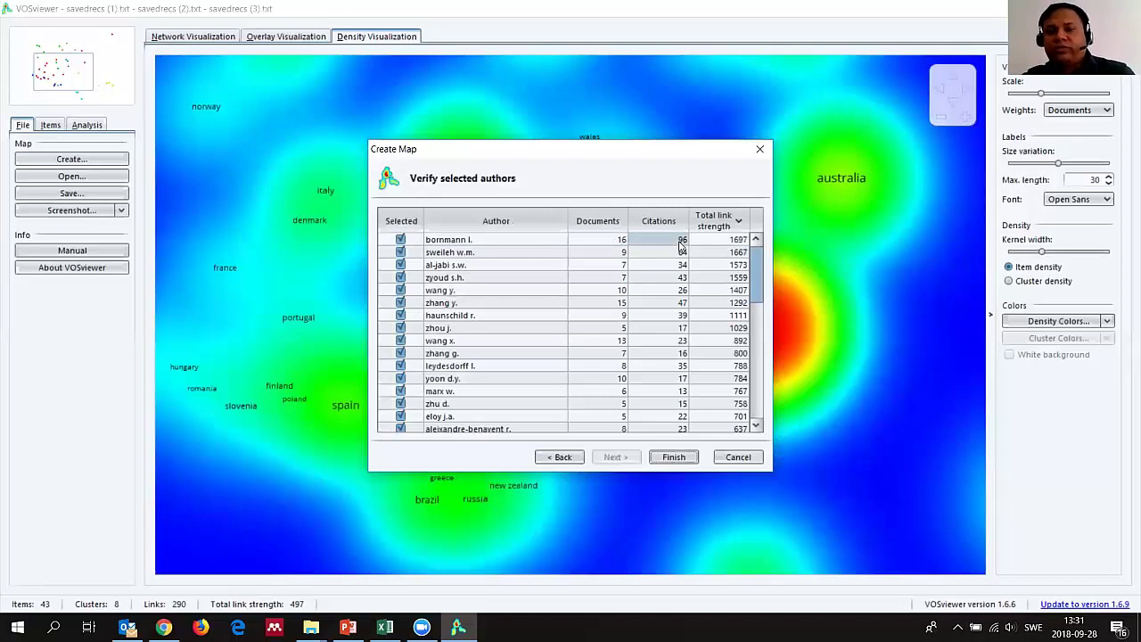
pyautogui.click(673, 457)
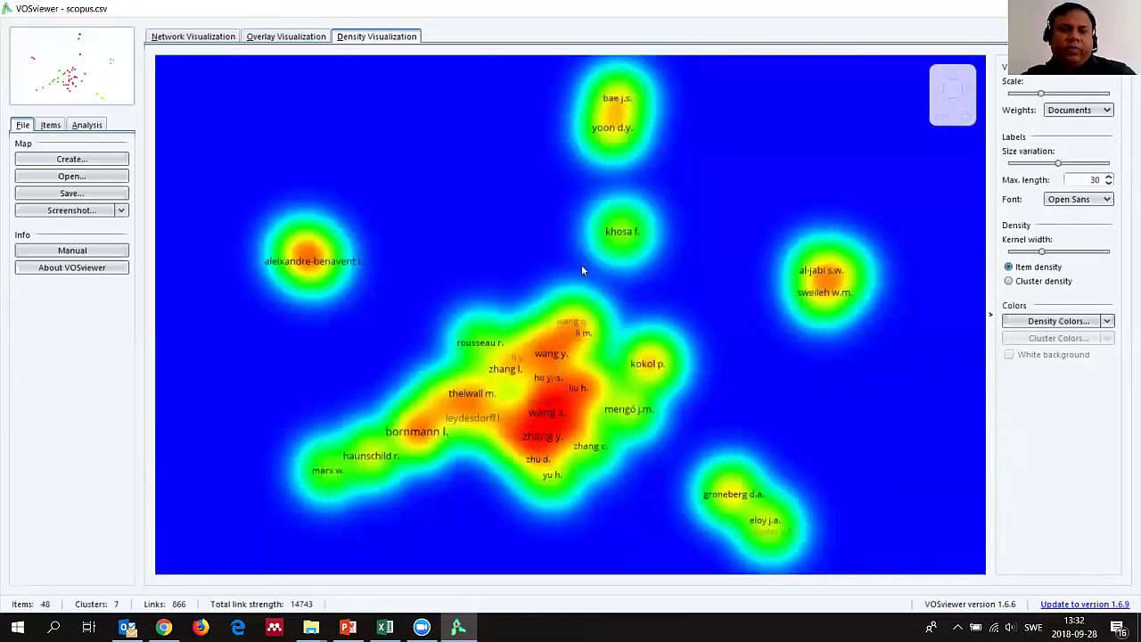
# - Examine the author clusters in the density visualization, then inspect the links of the green cluster's most prominent author in the network visualization
pyautogui.scroll(5, 617, 289)
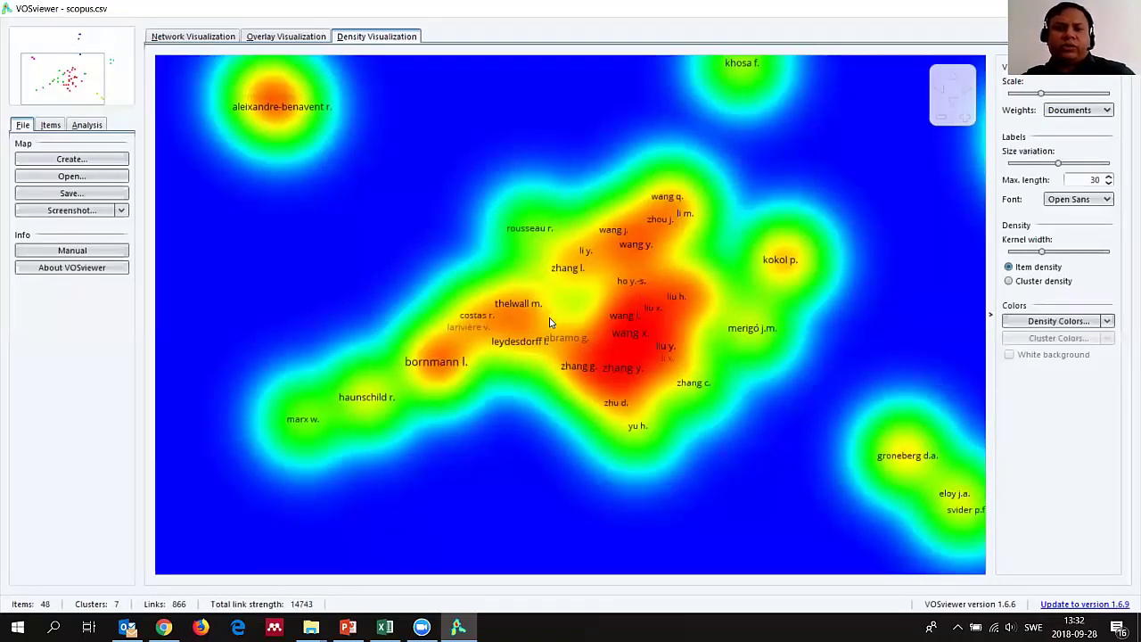
pyautogui.scroll(-1, 548, 326)
pyautogui.scroll(-1, 549, 325)
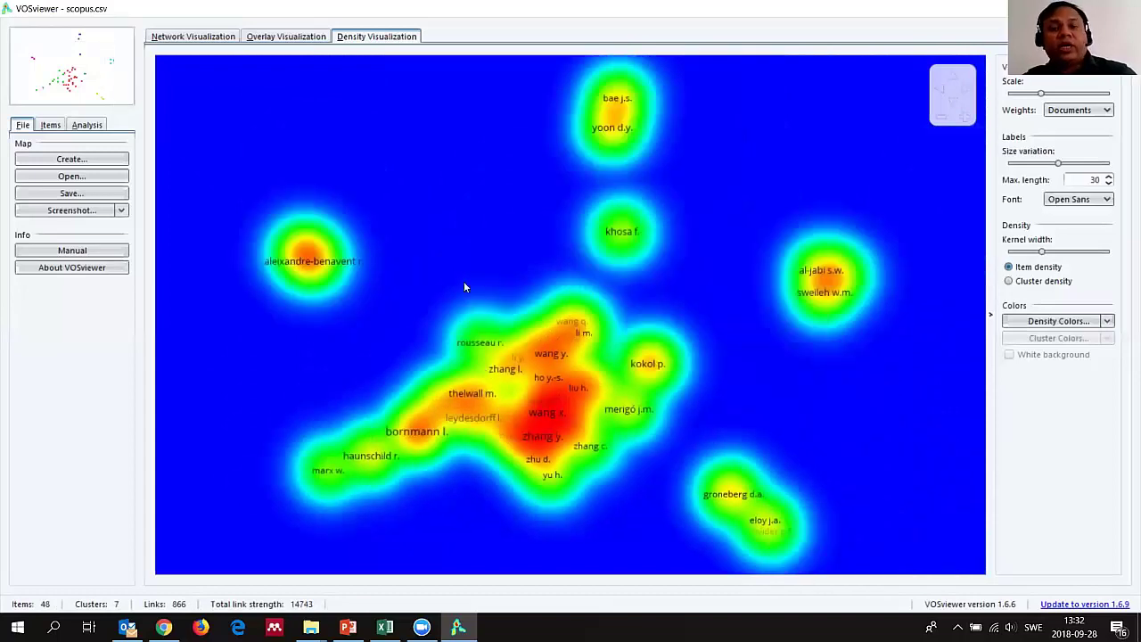
pyautogui.click(211, 40)
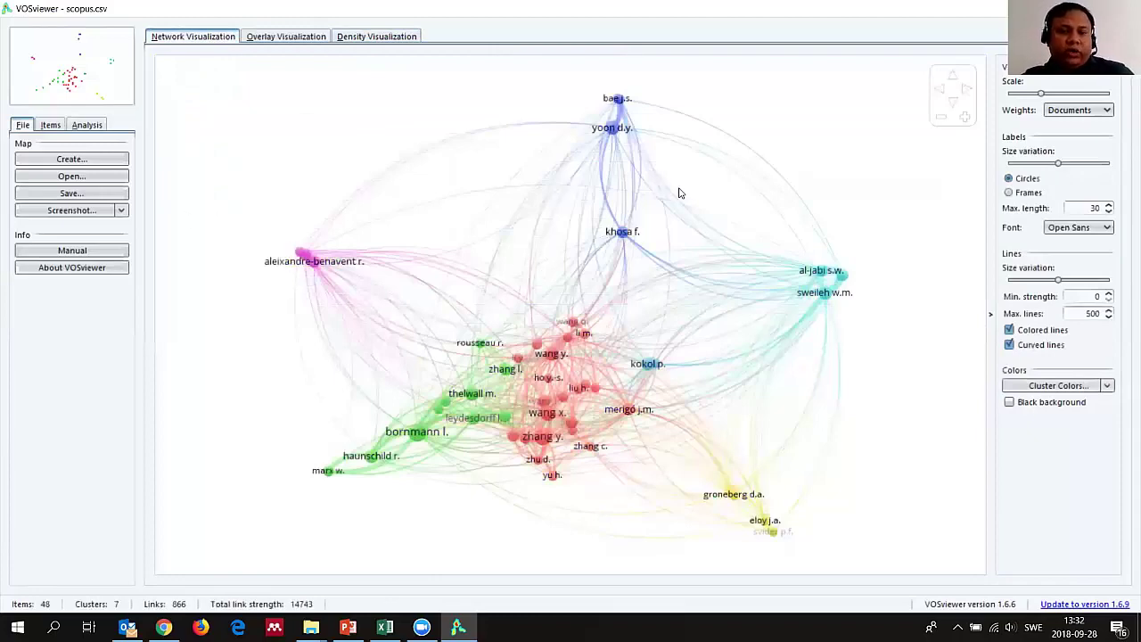
pyautogui.scroll(5, 677, 261)
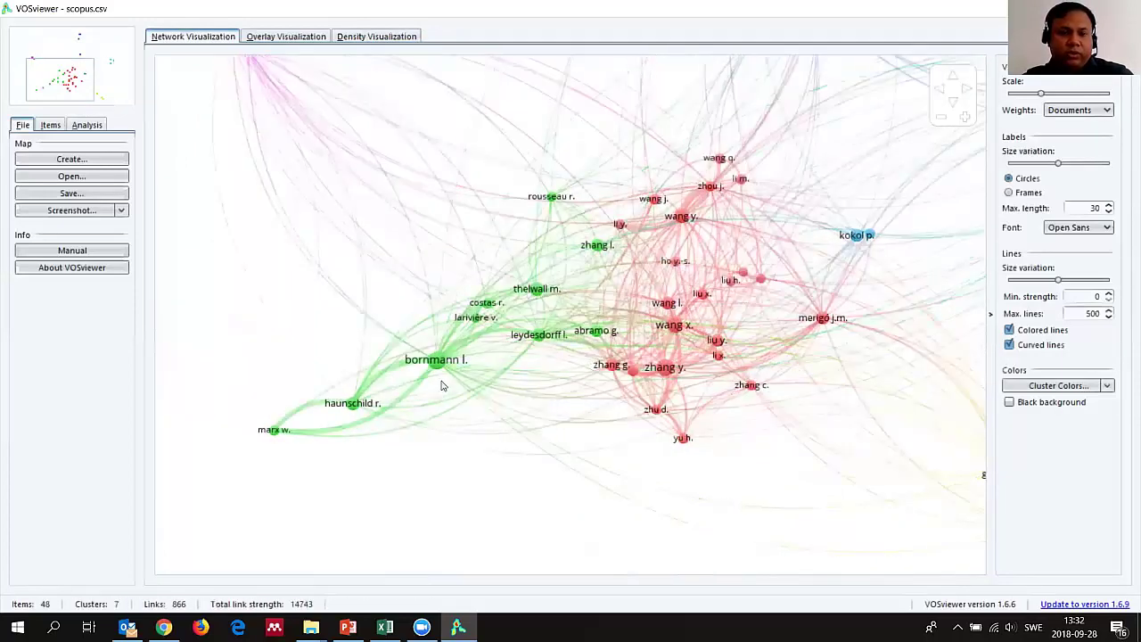
pyautogui.scroll(-1, 436, 363)
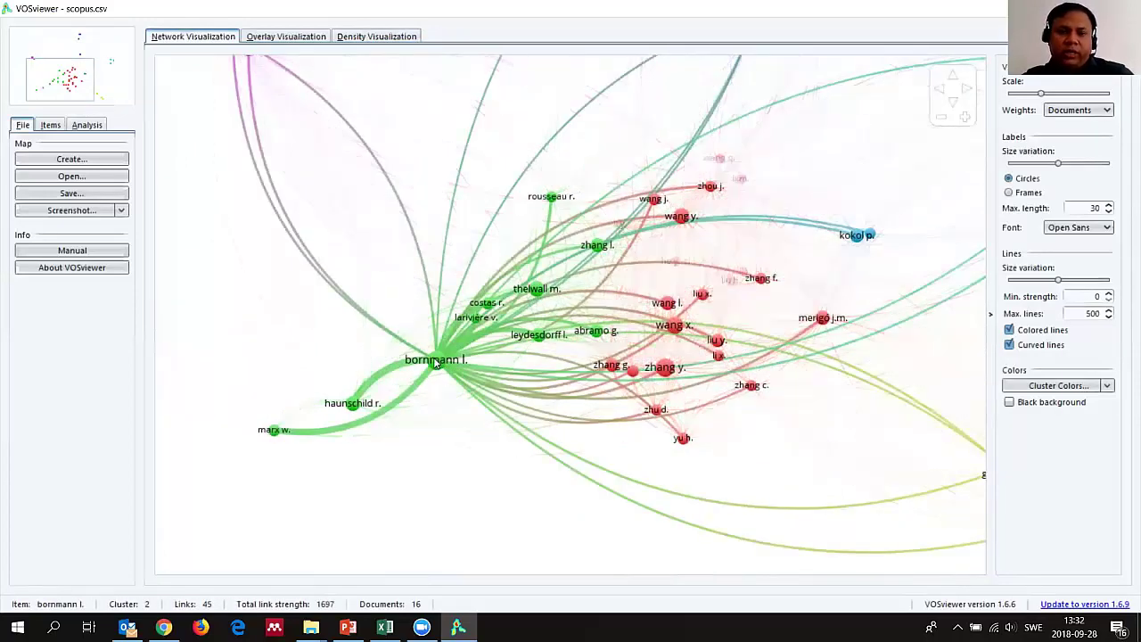
pyautogui.scroll(-1, 434, 364)
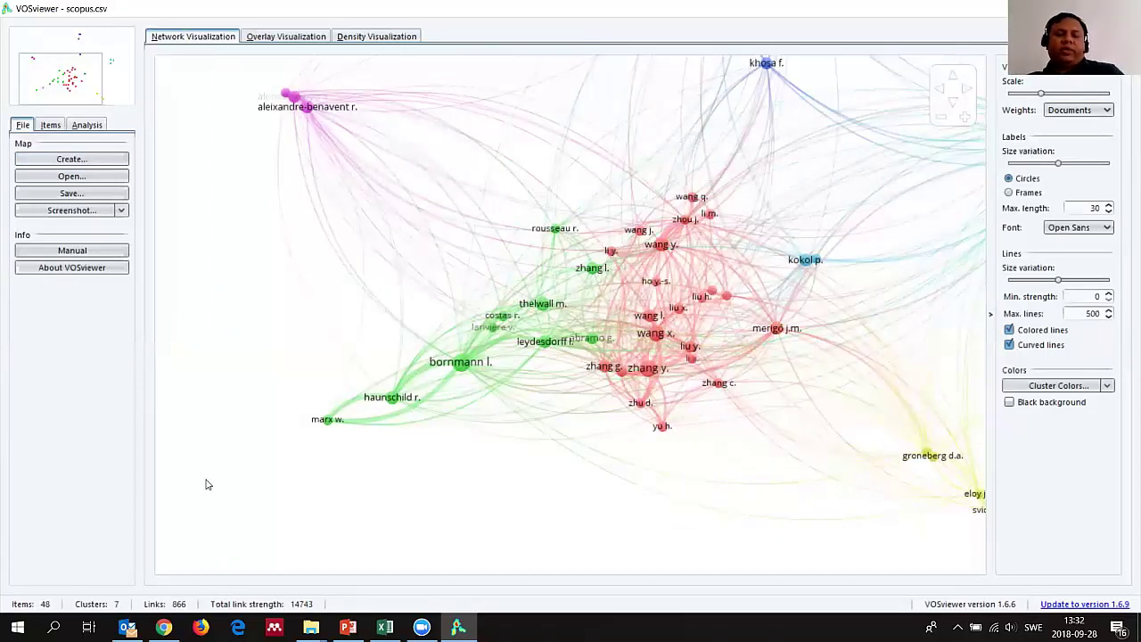
# - Review the map's list of authors grouped by cluster
pyautogui.click(52, 127)
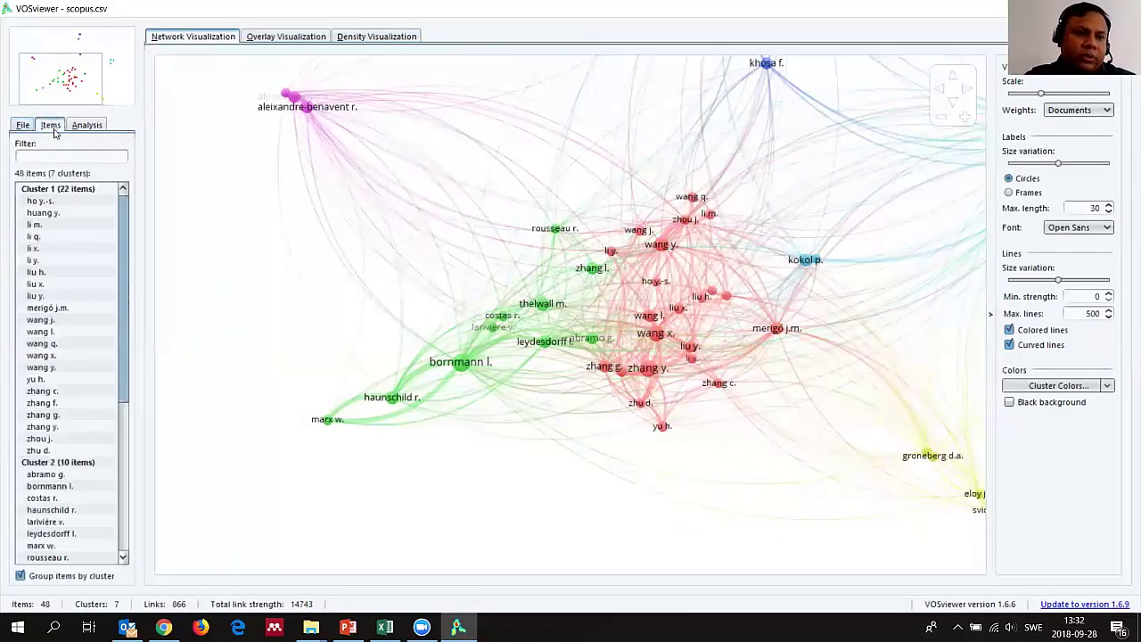
pyautogui.moveTo(130, 218); pyautogui.dragTo(129, 407)
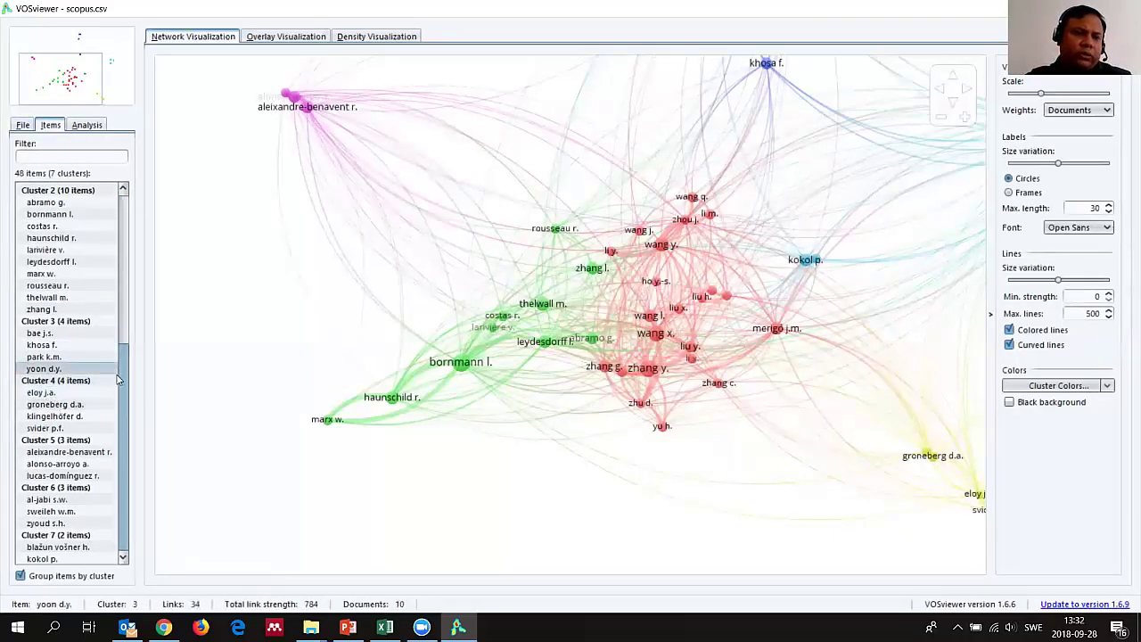
pyautogui.moveTo(117, 379); pyautogui.dragTo(133, 247)
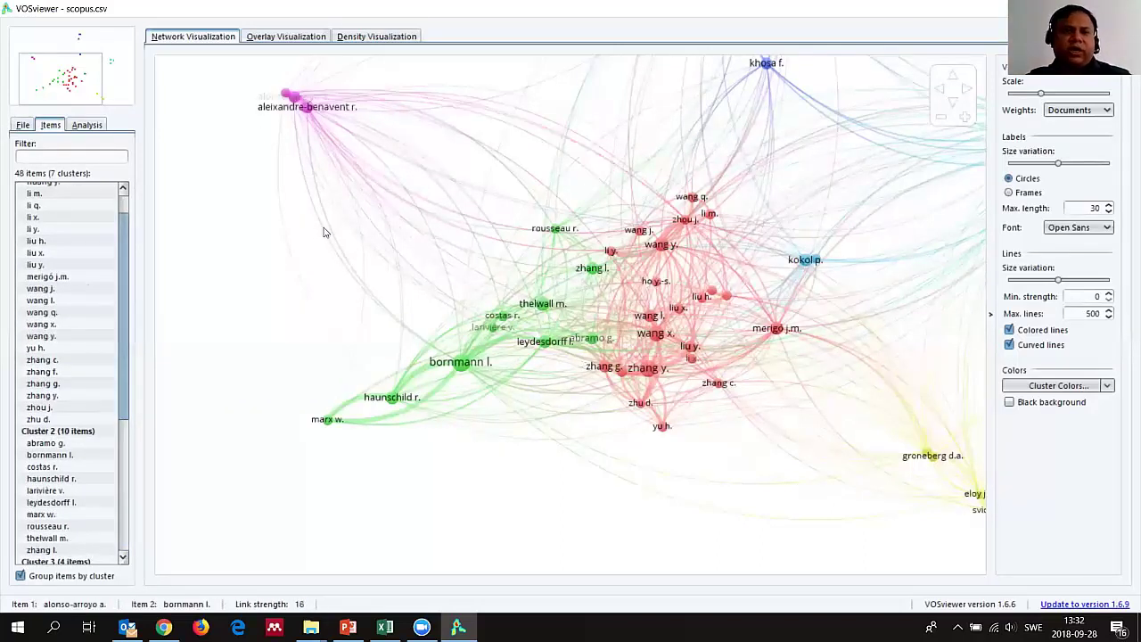
# - Start a new map based on bibliographic data, using the Scopus file scopus.csv from Downloads
pyautogui.click(23, 126)
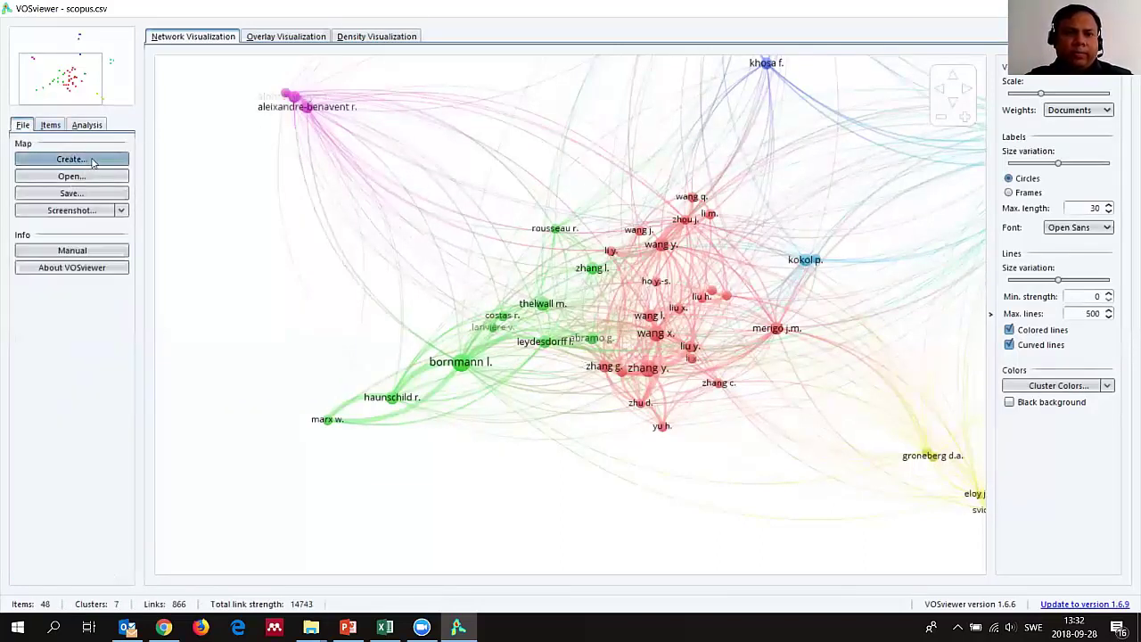
pyautogui.click(71, 160)
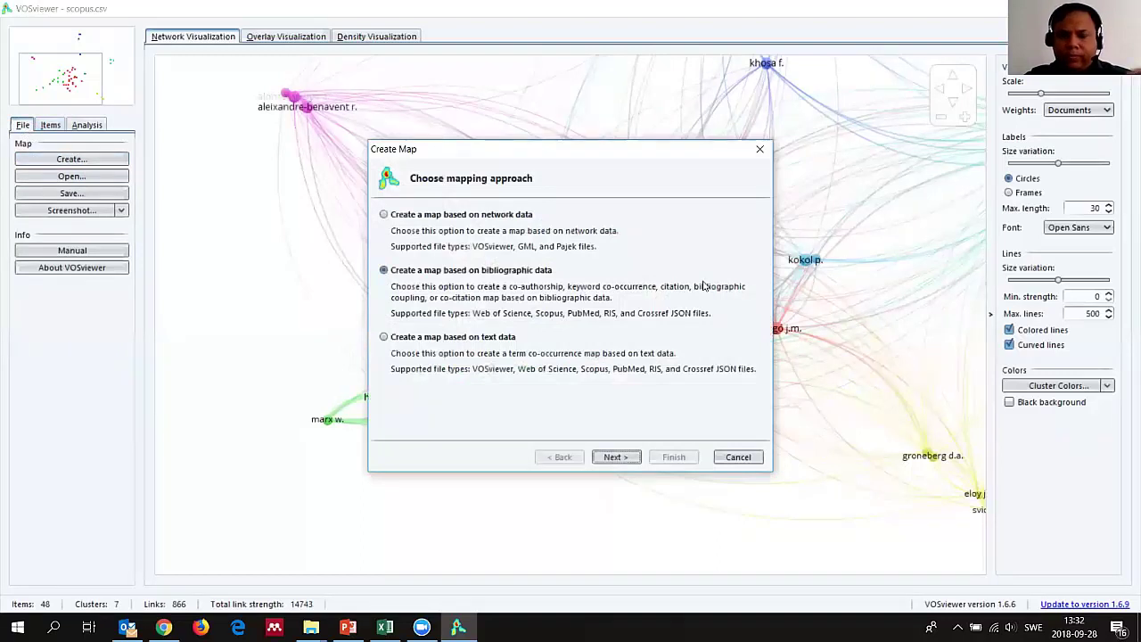
pyautogui.click(627, 459)
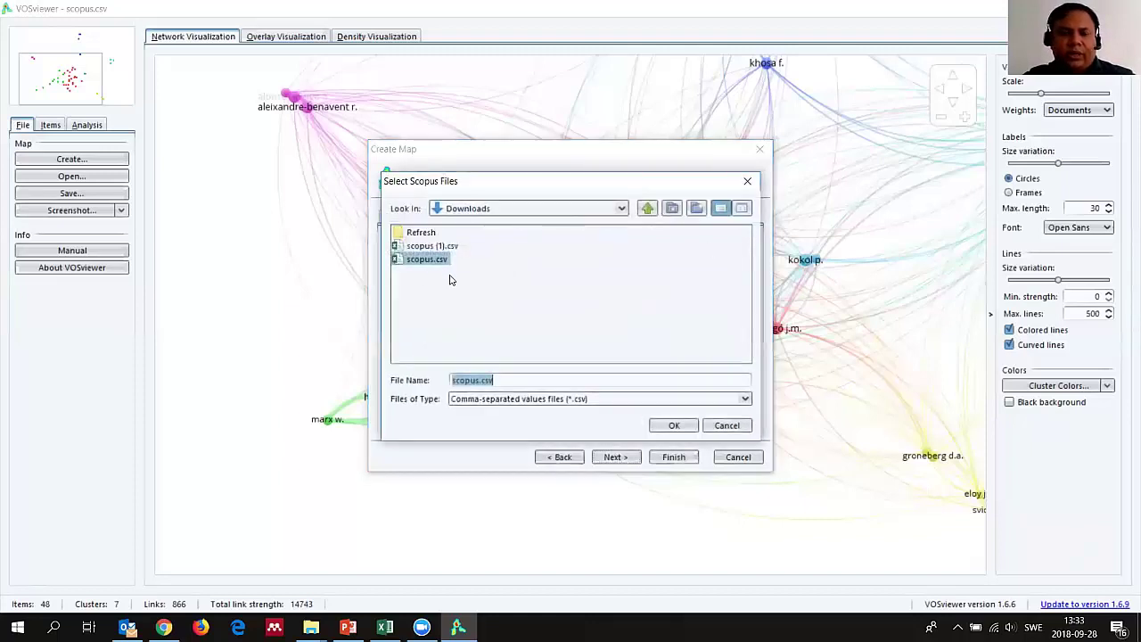
pyautogui.click(673, 426)
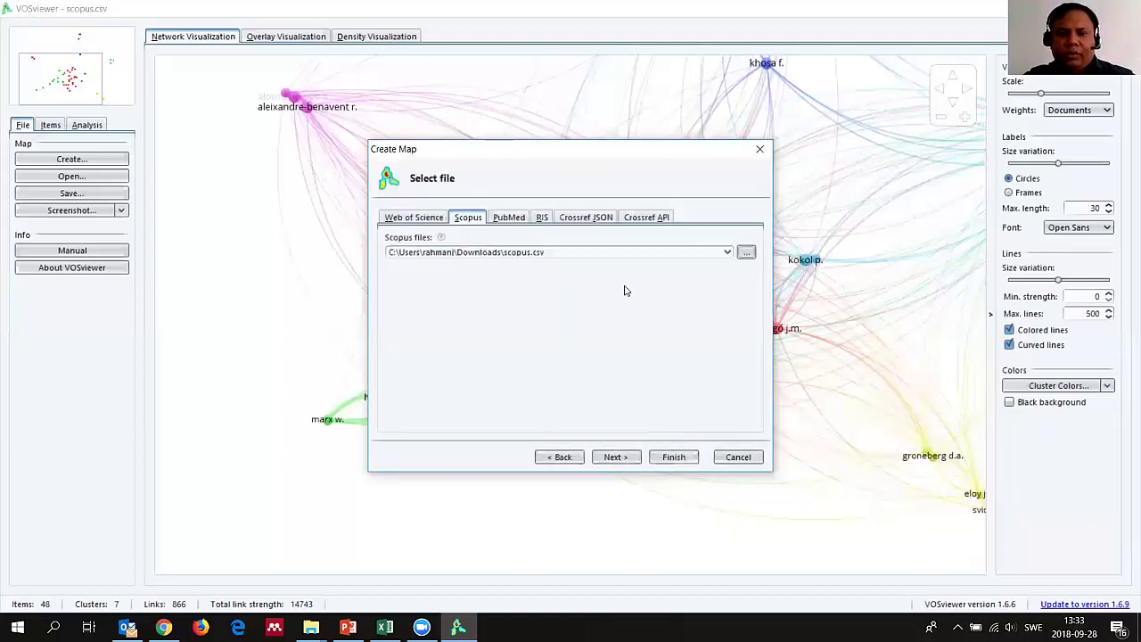
pyautogui.click(621, 457)
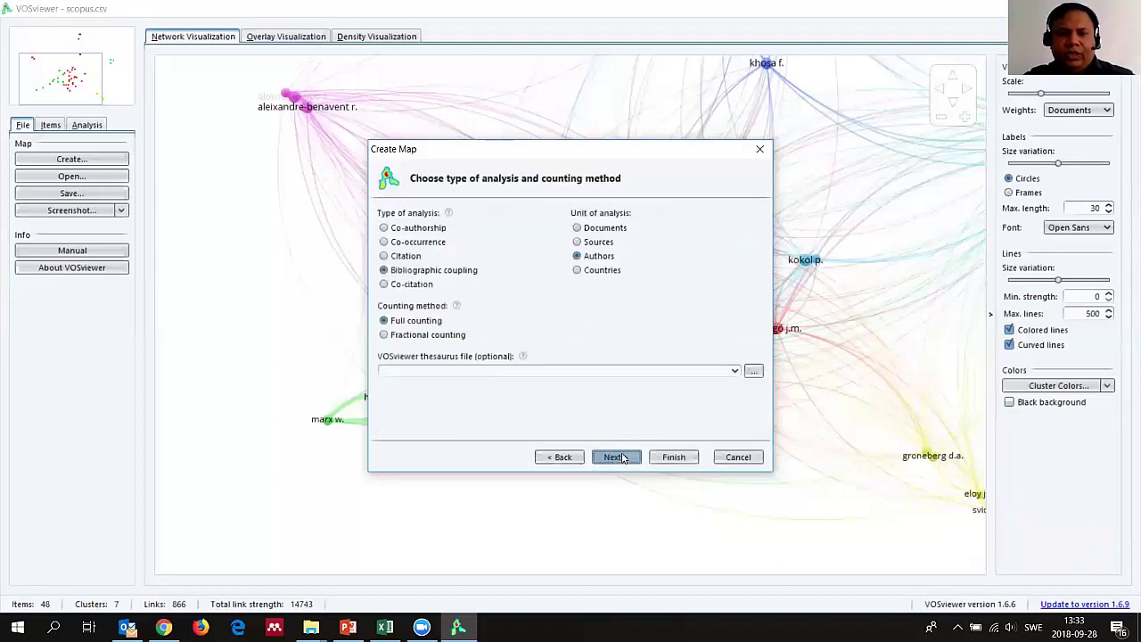
# - Choose co-authorship analysis with countries as the unit and full counting, and continue to the thresholds
pyautogui.click(424, 285)
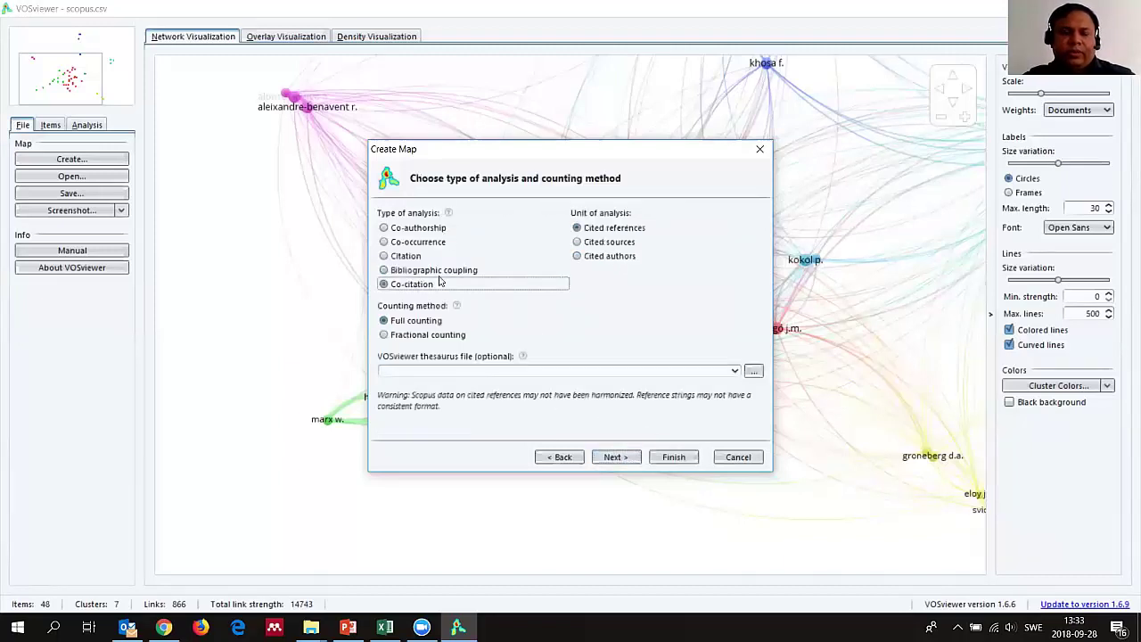
pyautogui.click(431, 229)
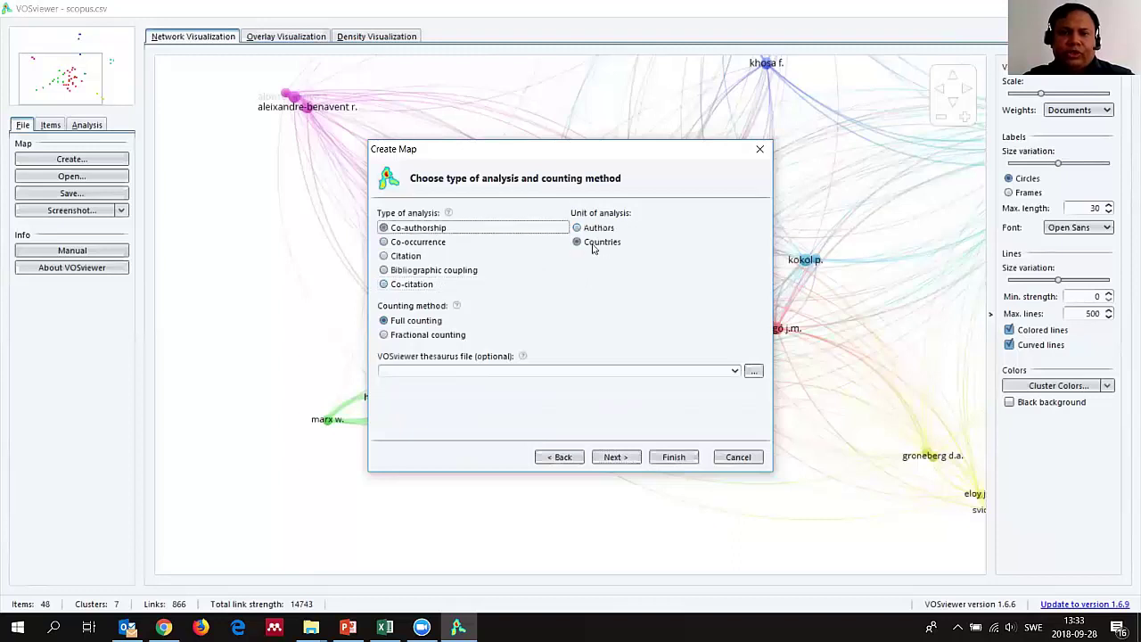
pyautogui.click(613, 460)
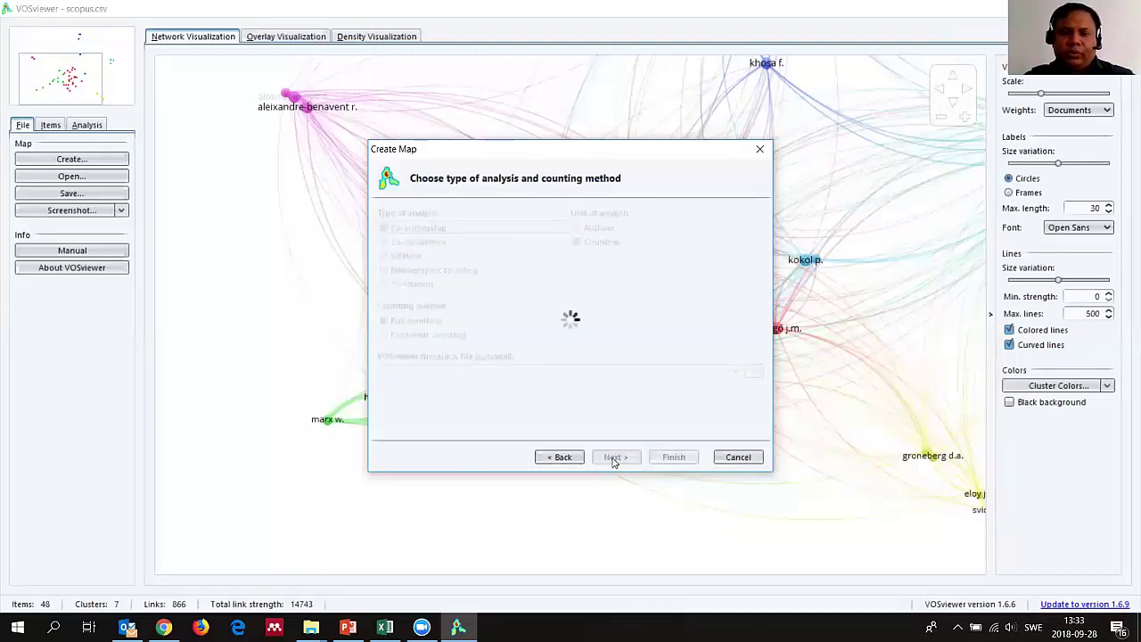
# - Raise the minimum number of citations of a country and generate the country co-authorship map
pyautogui.click(599, 231)
pyautogui.click(599, 231)
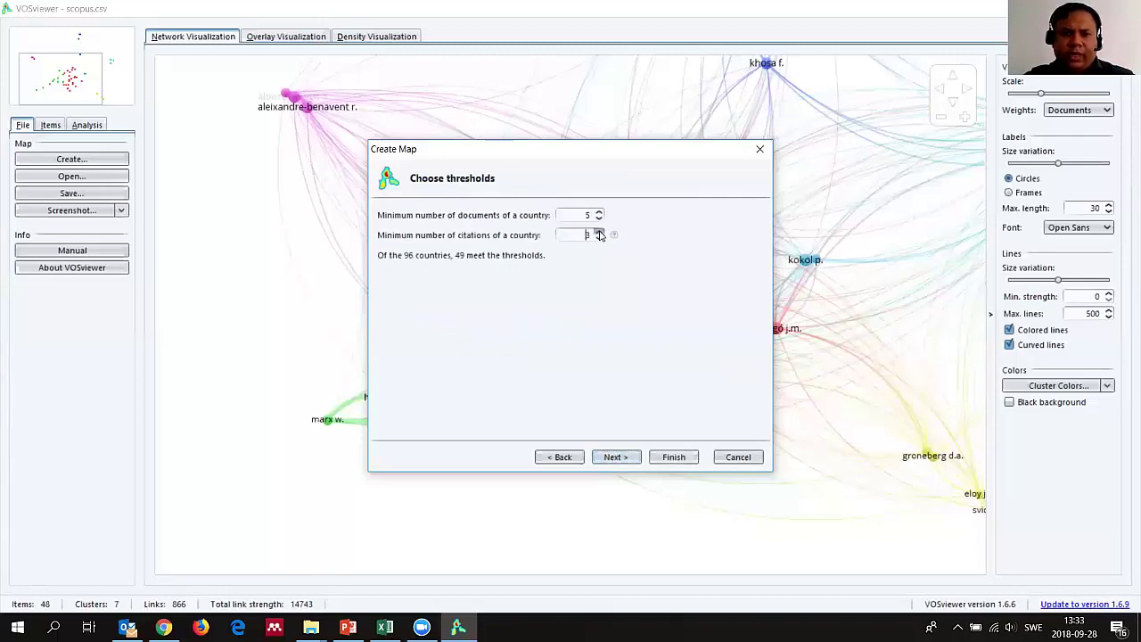
pyautogui.click(626, 458)
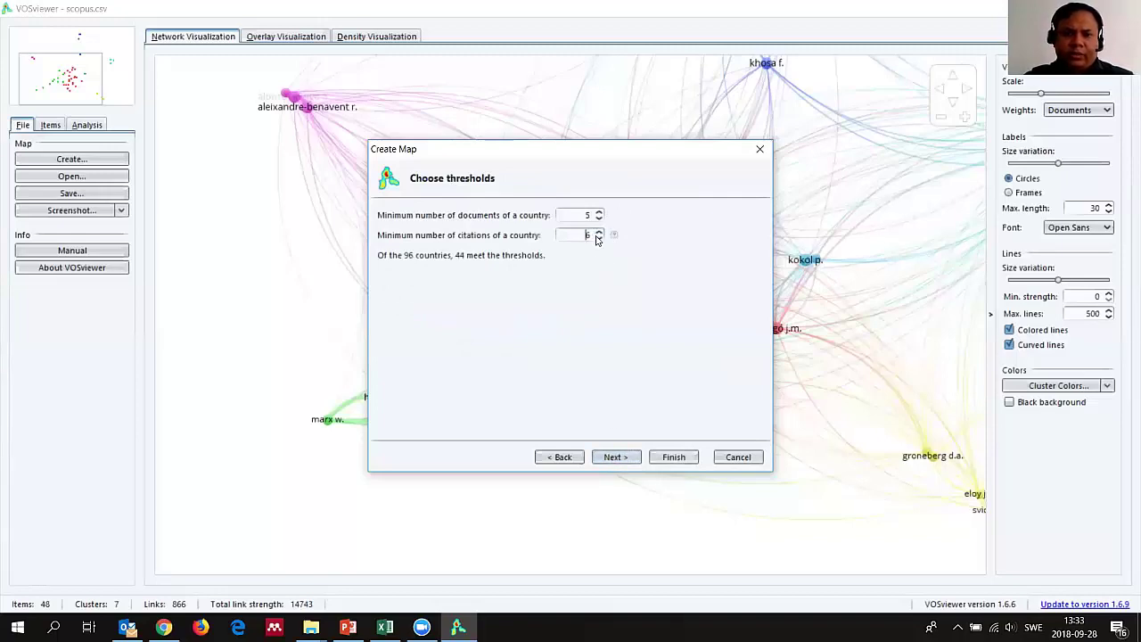
pyautogui.click(674, 458)
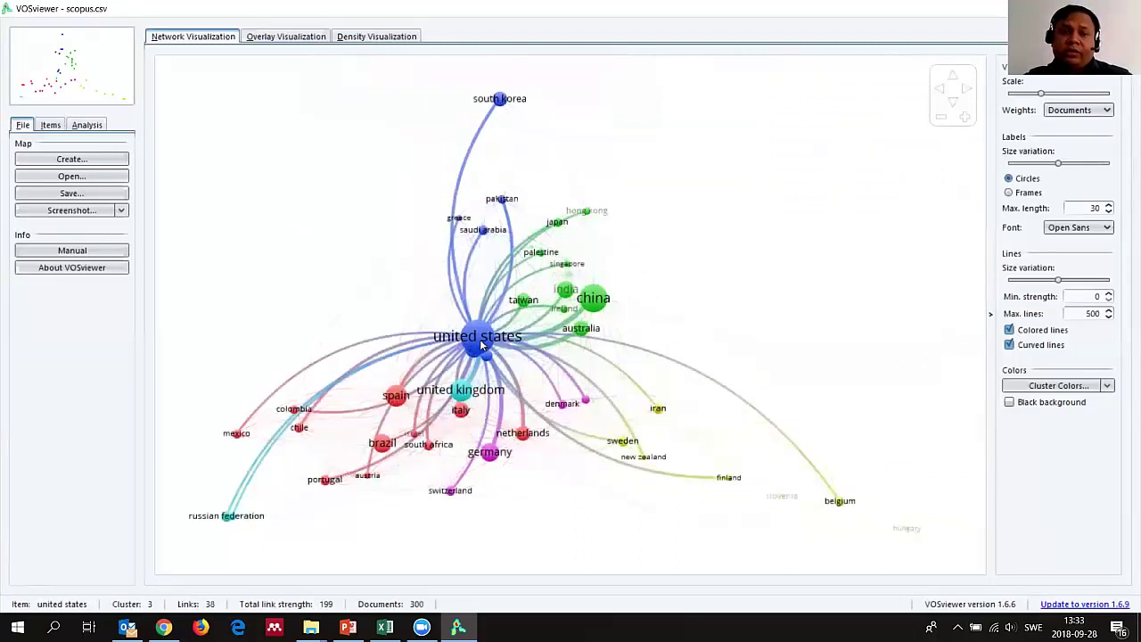
# - Examine the country co-authorship map in the density visualization, looking closer at the area around the United States and China
pyautogui.click(376, 38)
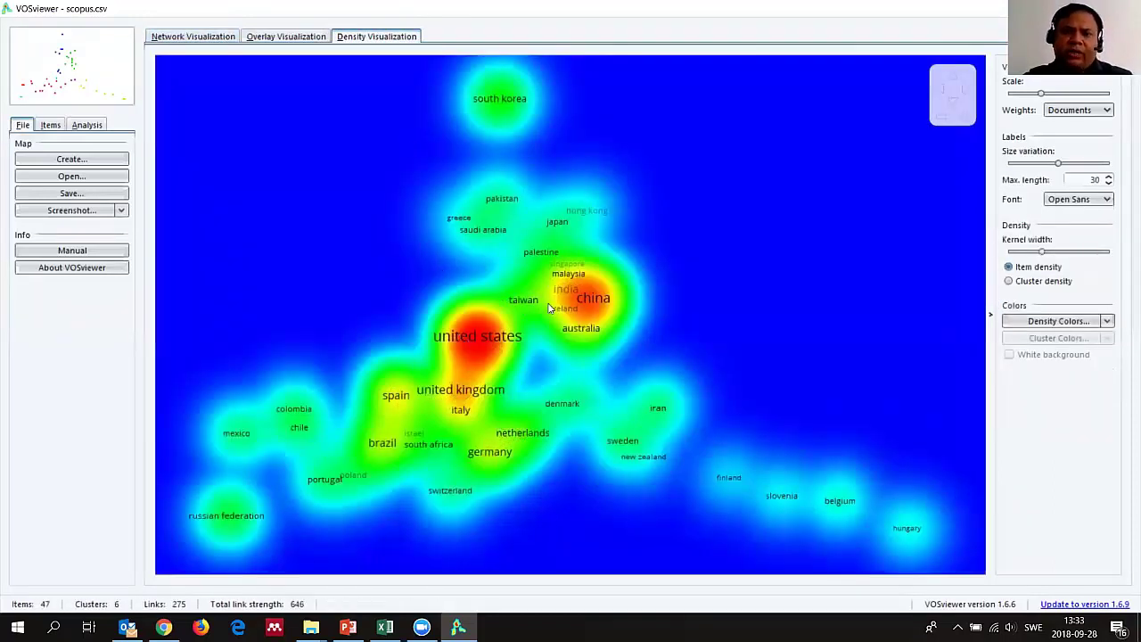
pyautogui.scroll(2, 710, 260)
pyautogui.moveTo(479, 363); pyautogui.dragTo(570, 305)
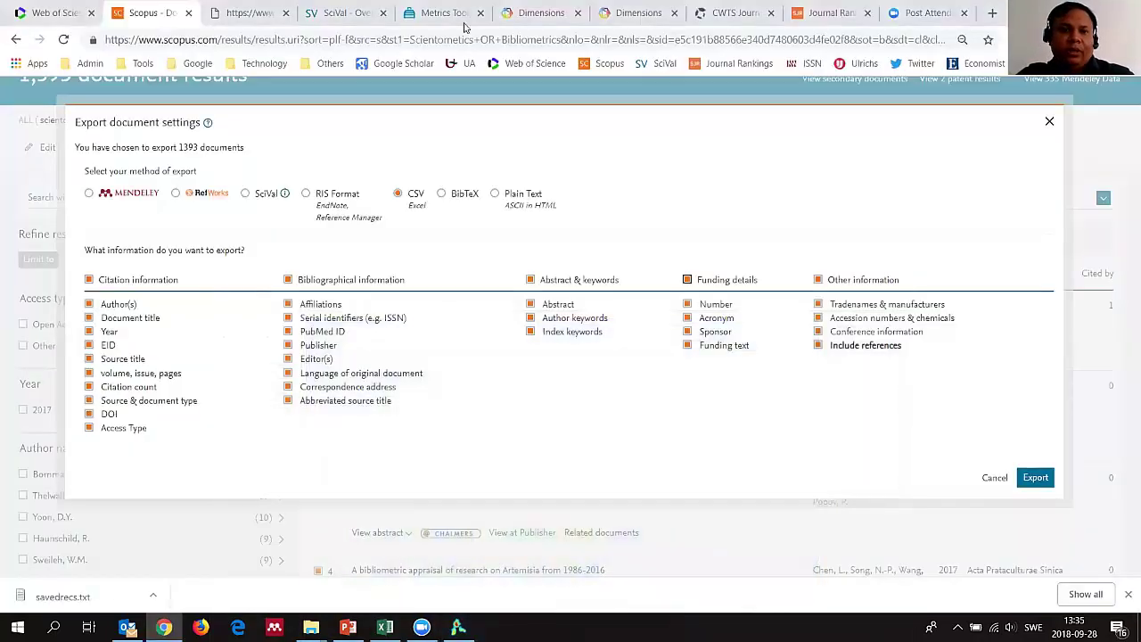
# - Switch to the Scopus export settings in Chrome and choose Plain Text as the export method
pyautogui.click(263, 14)
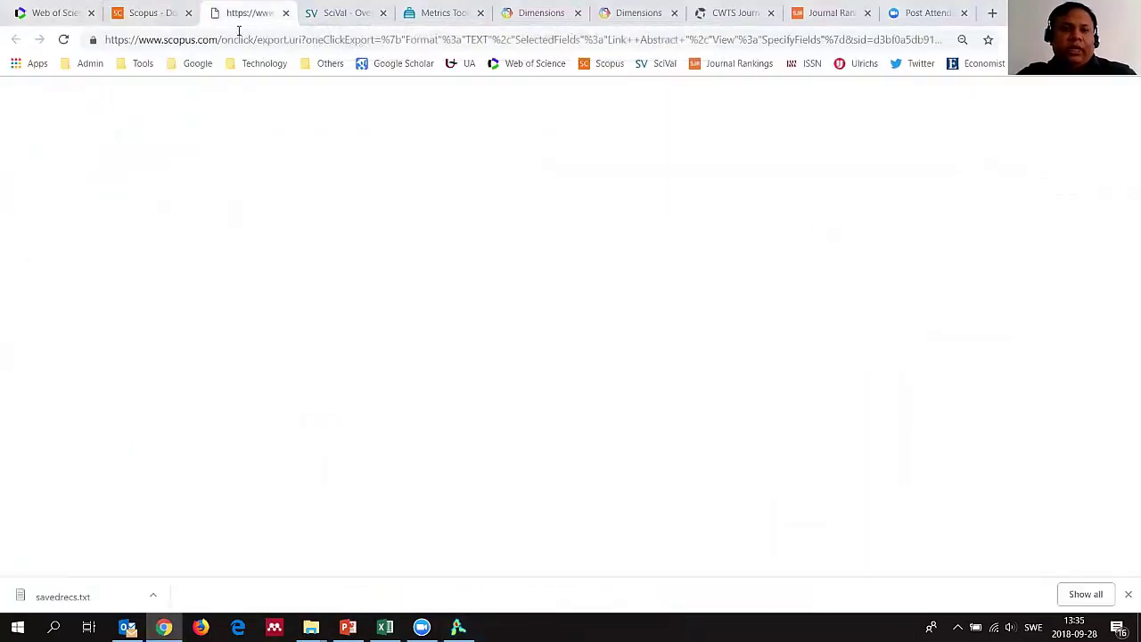
pyautogui.click(165, 8)
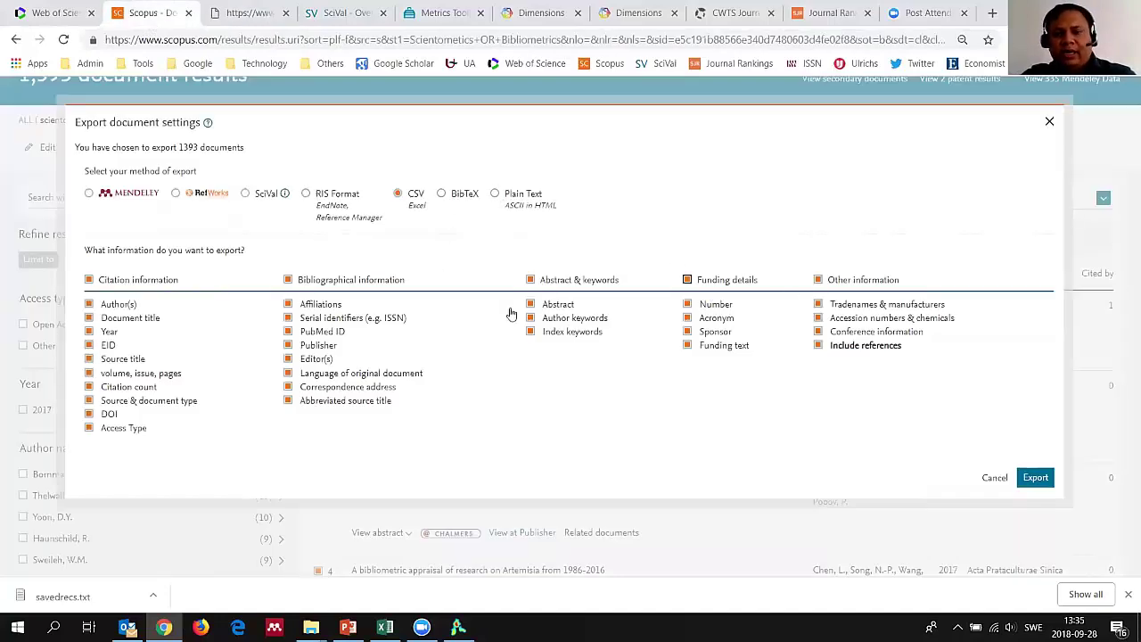
pyautogui.click(494, 193)
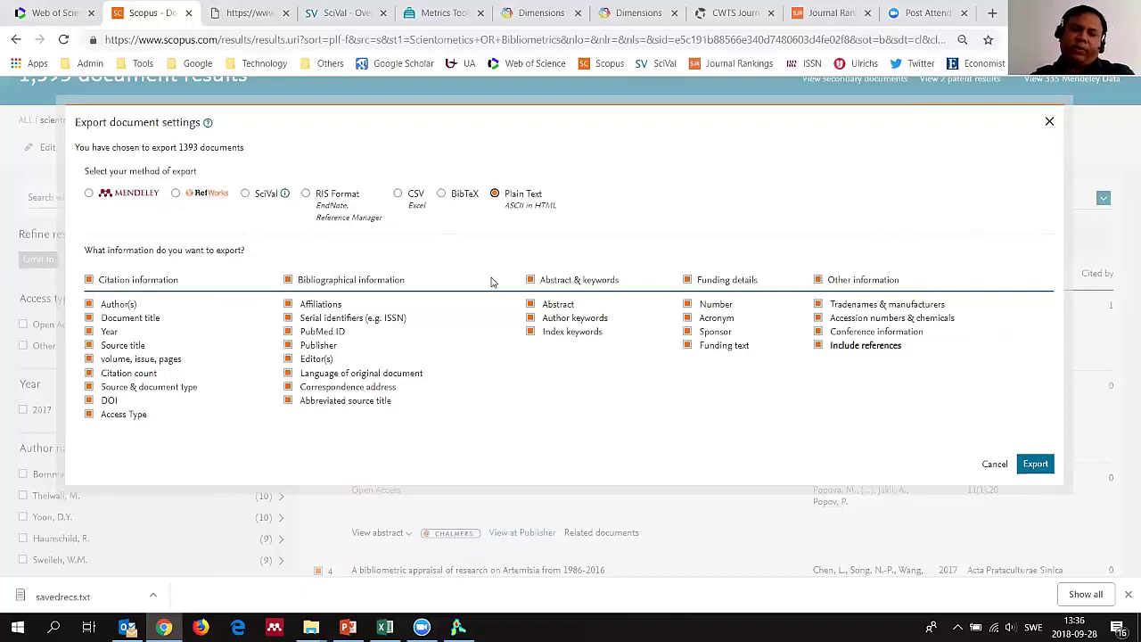
# - Exclude the citation, bibliographical, funding and other information from the export, keeping only Abstract & keywords
pyautogui.click(89, 279)
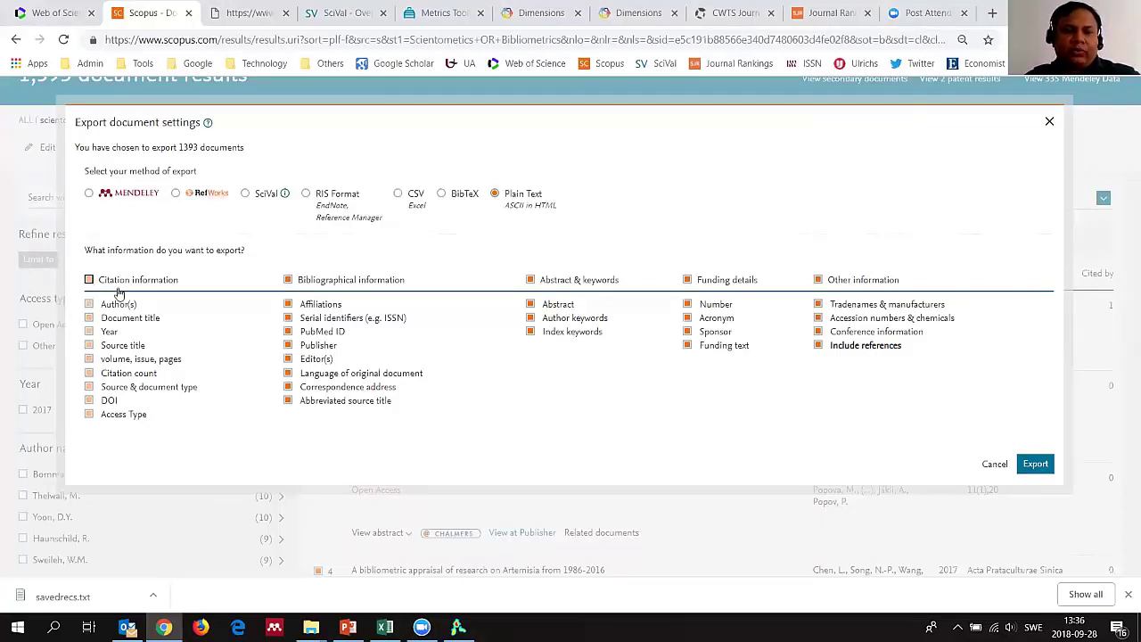
pyautogui.click(287, 280)
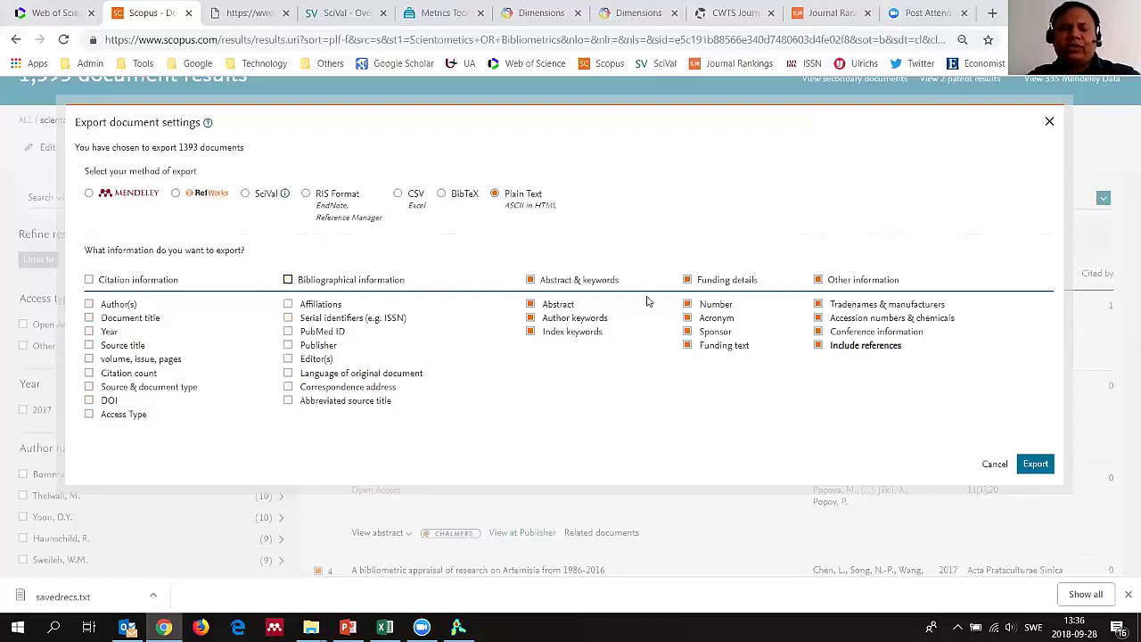
pyautogui.click(686, 280)
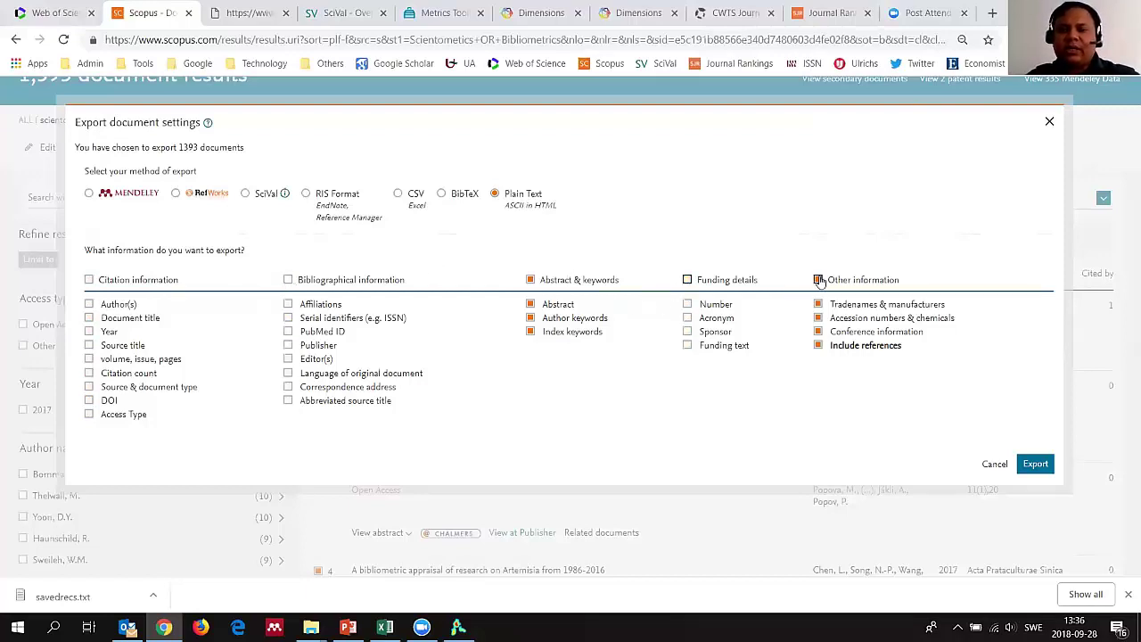
pyautogui.click(818, 280)
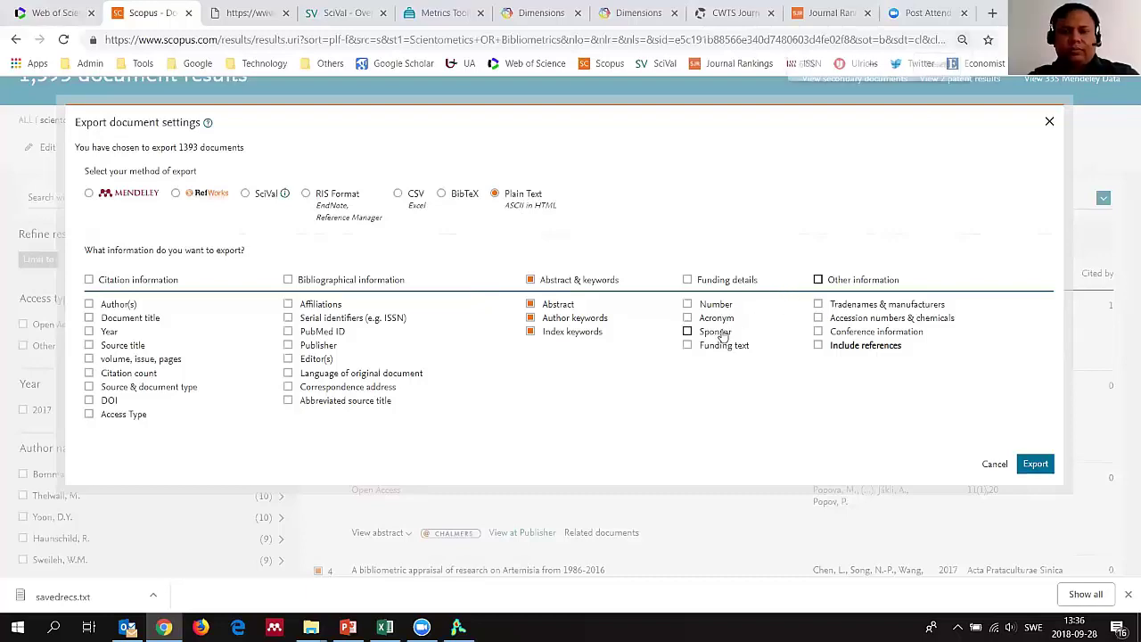
pyautogui.hotkey('ctrl', '-')
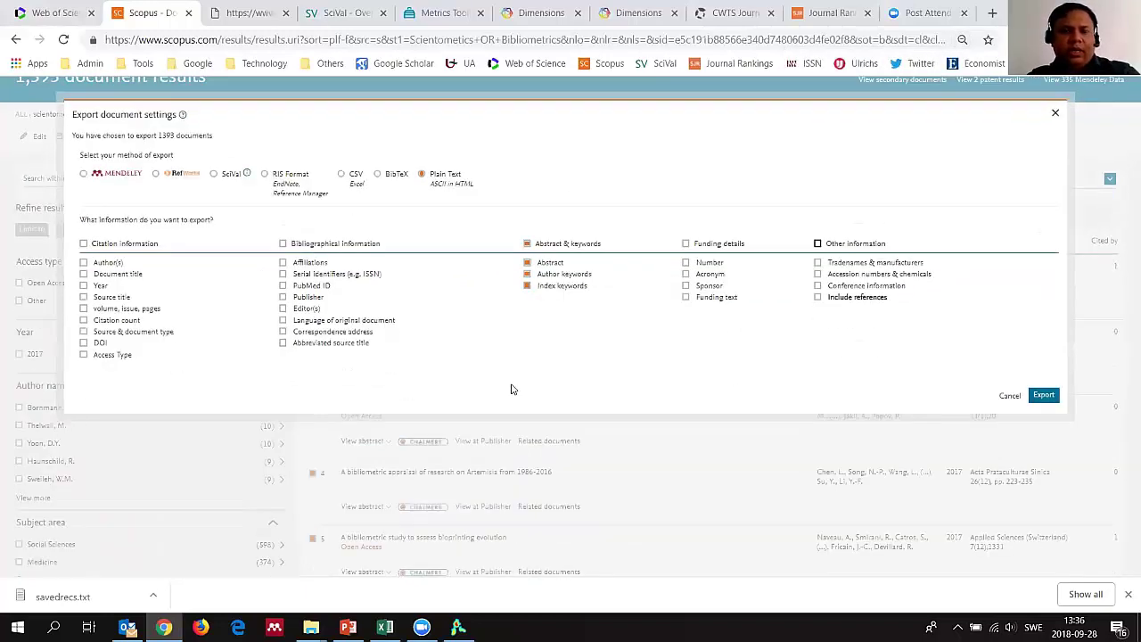
# - Examine the plain-text Scopus export, reading how the record links and abstracts are laid out
pyautogui.click(261, 15)
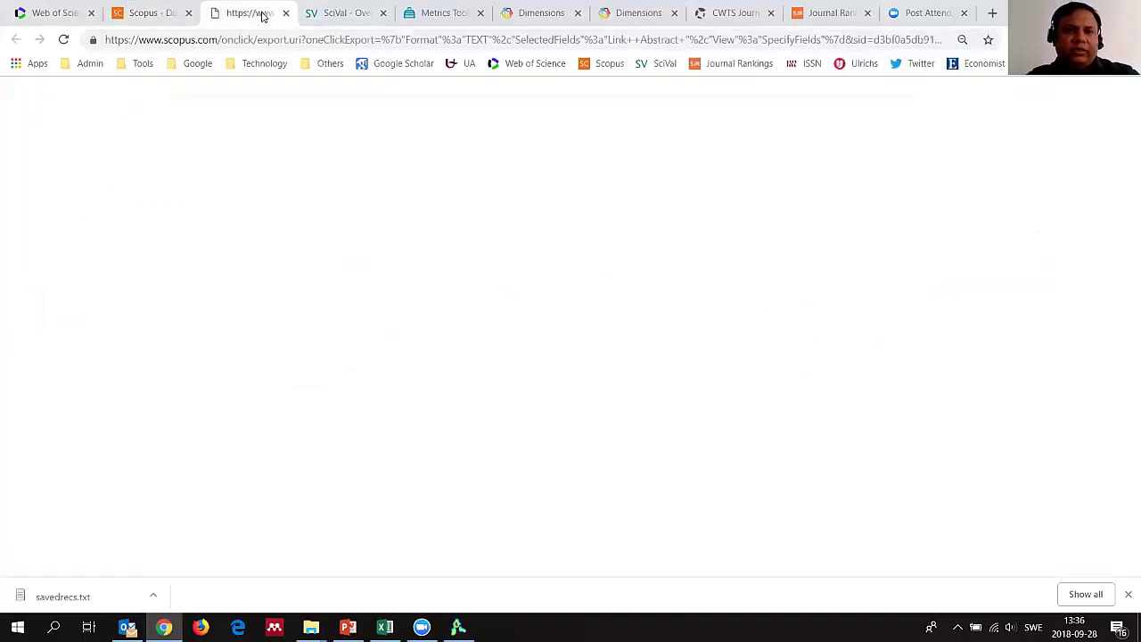
pyautogui.click(804, 41)
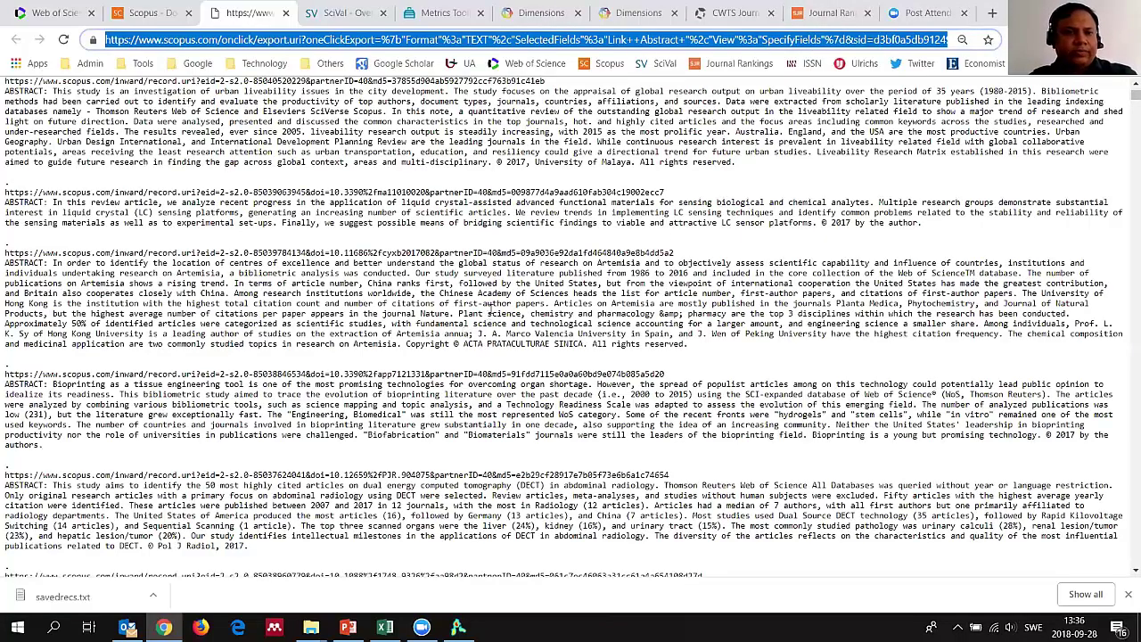
pyautogui.scroll(1, 19, 258)
pyautogui.scroll(2, 140, 267)
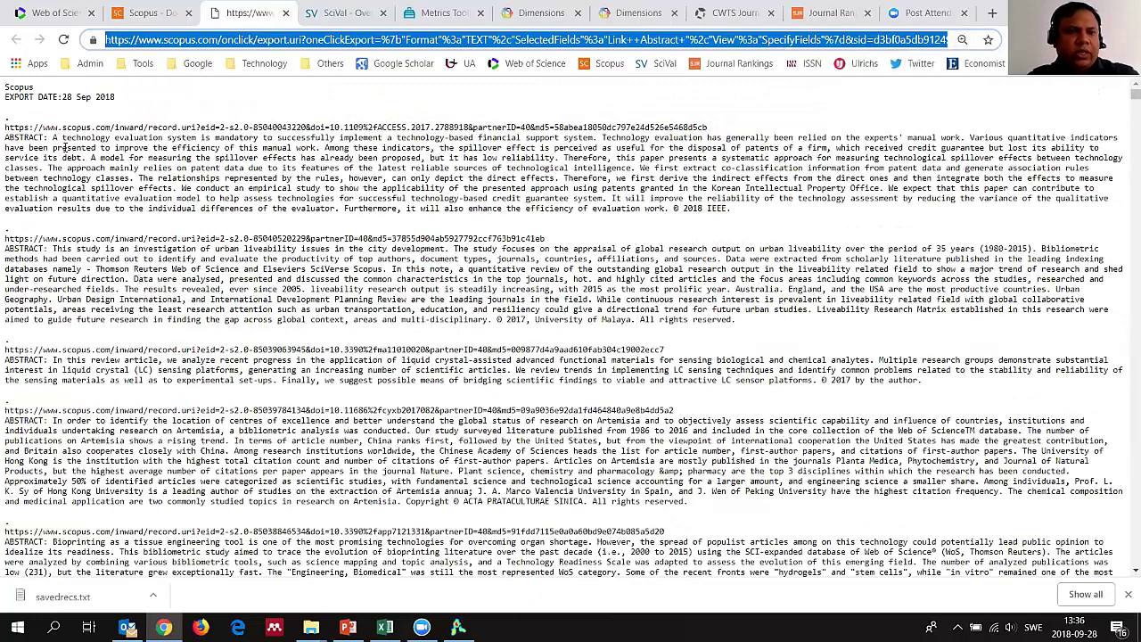
pyautogui.click(53, 138)
pyautogui.scroll(1, 143, 172)
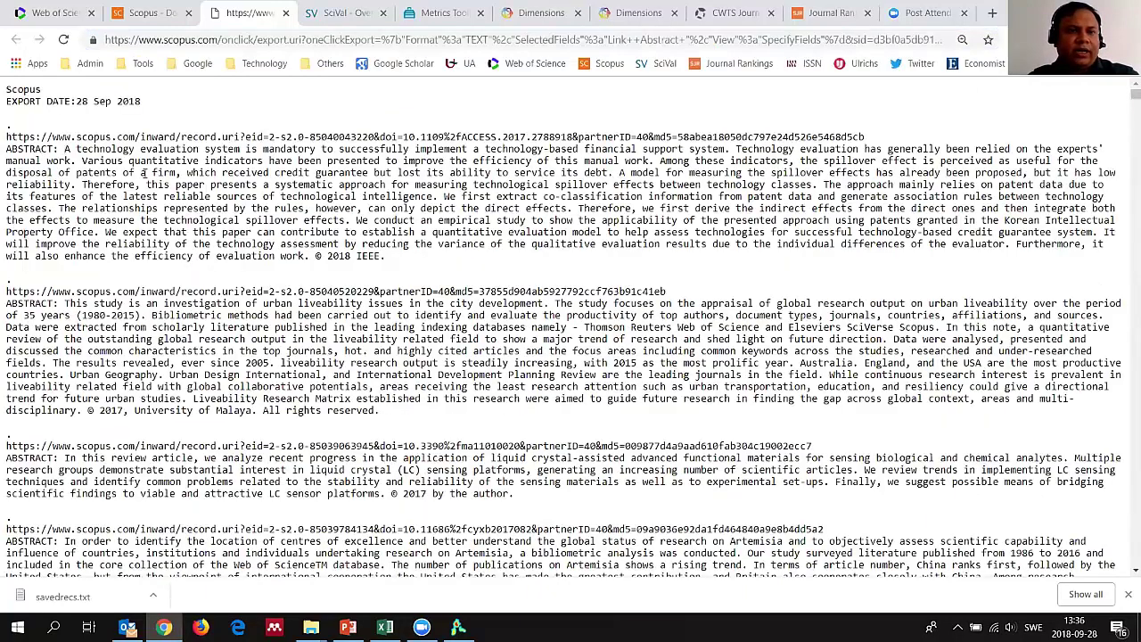
pyautogui.scroll(1, 501, 283)
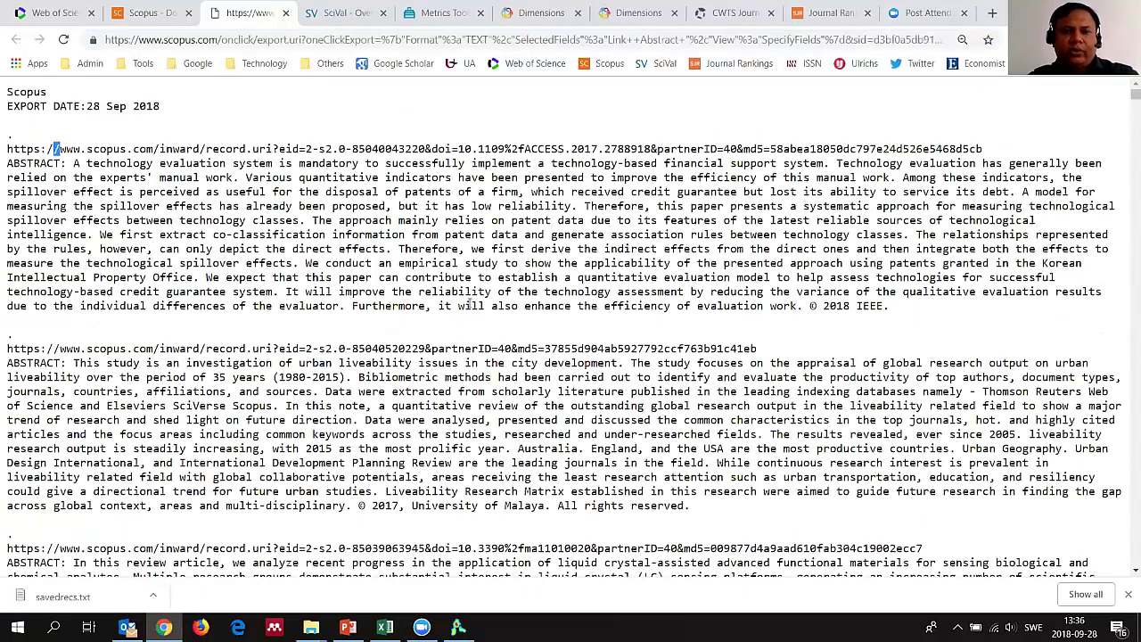
pyautogui.scroll(1, 213, 263)
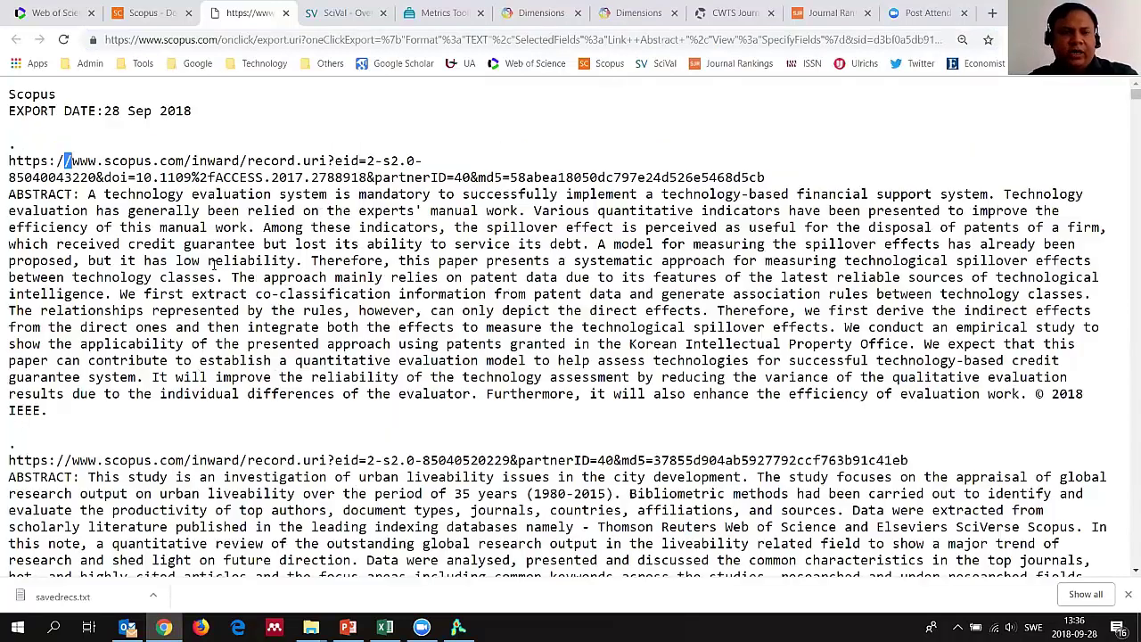
pyautogui.click(93, 192)
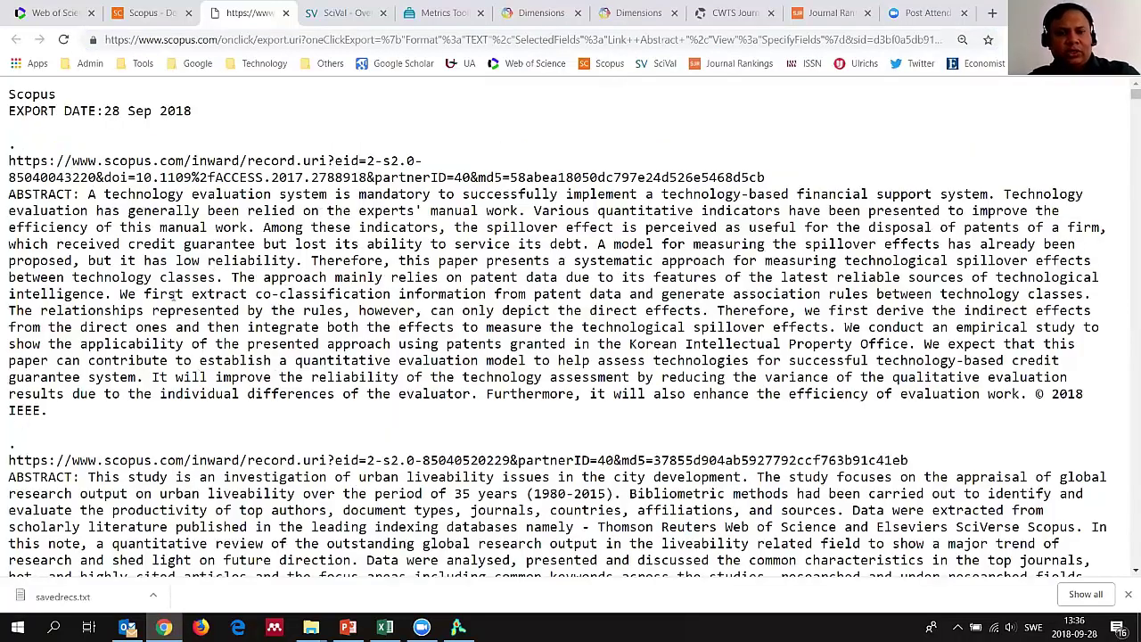
pyautogui.scroll(-4, 314, 374)
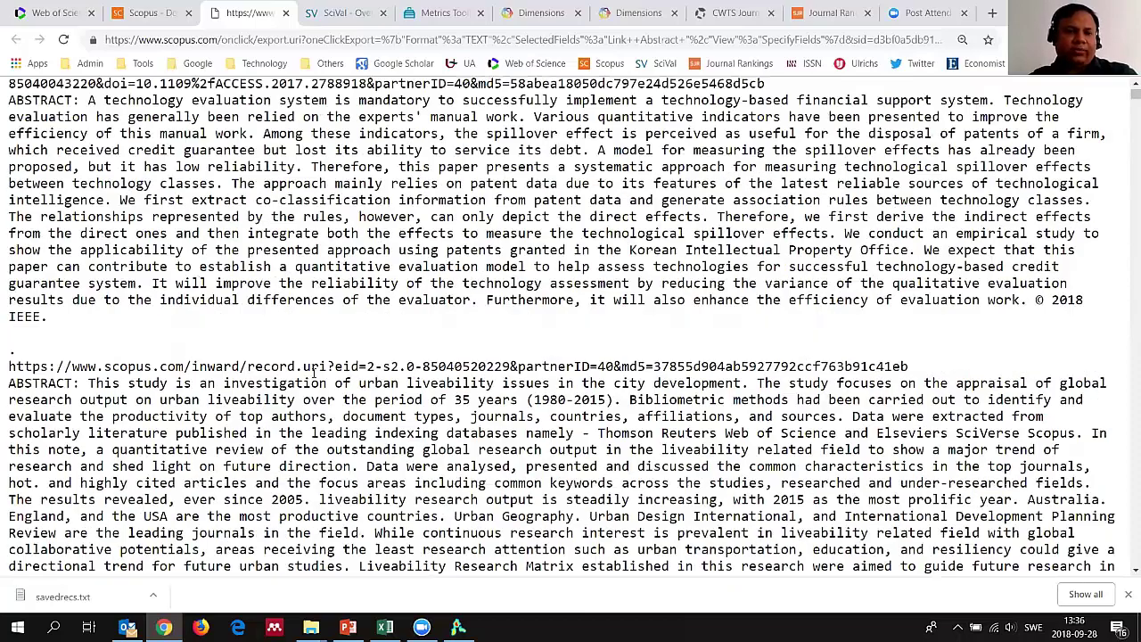
pyautogui.scroll(-4, 308, 373)
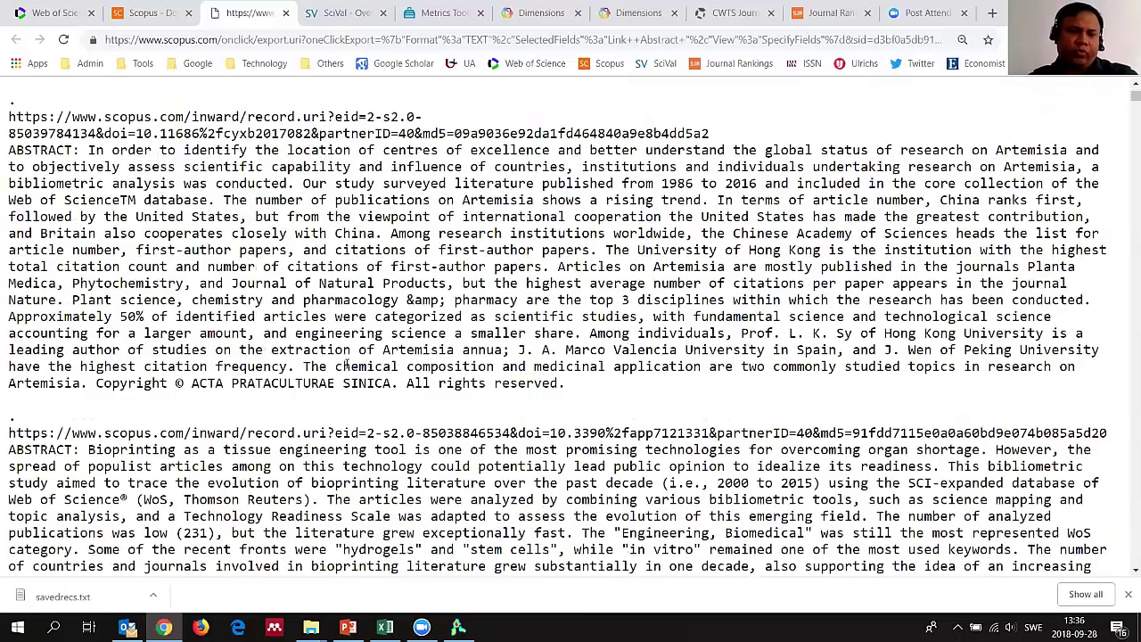
pyautogui.scroll(-5, 340, 358)
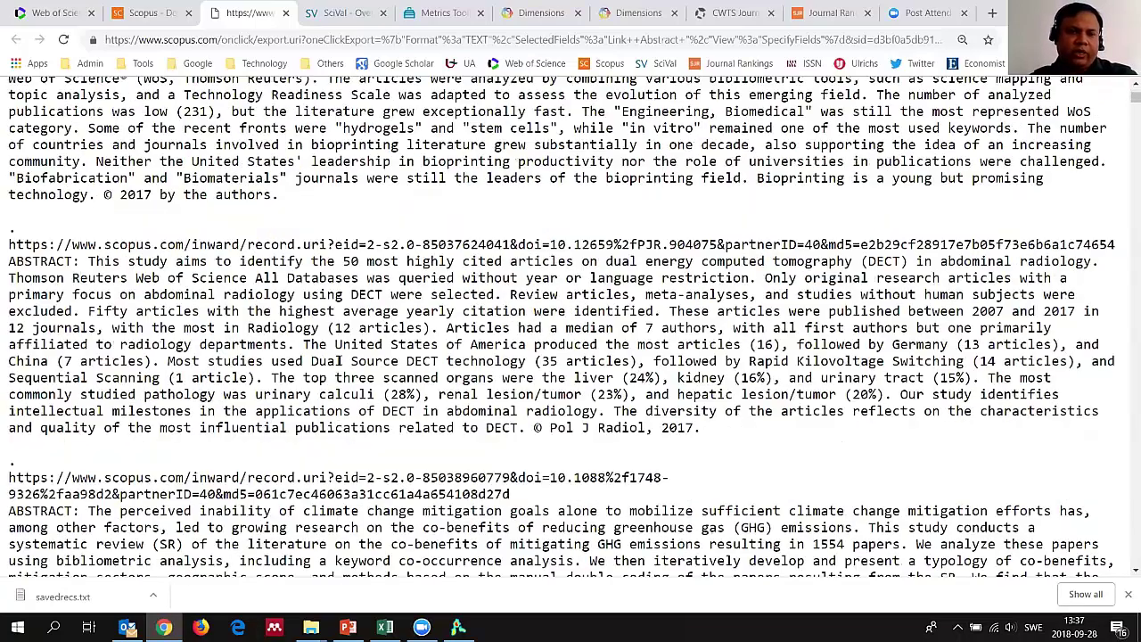
pyautogui.scroll(-8, 339, 360)
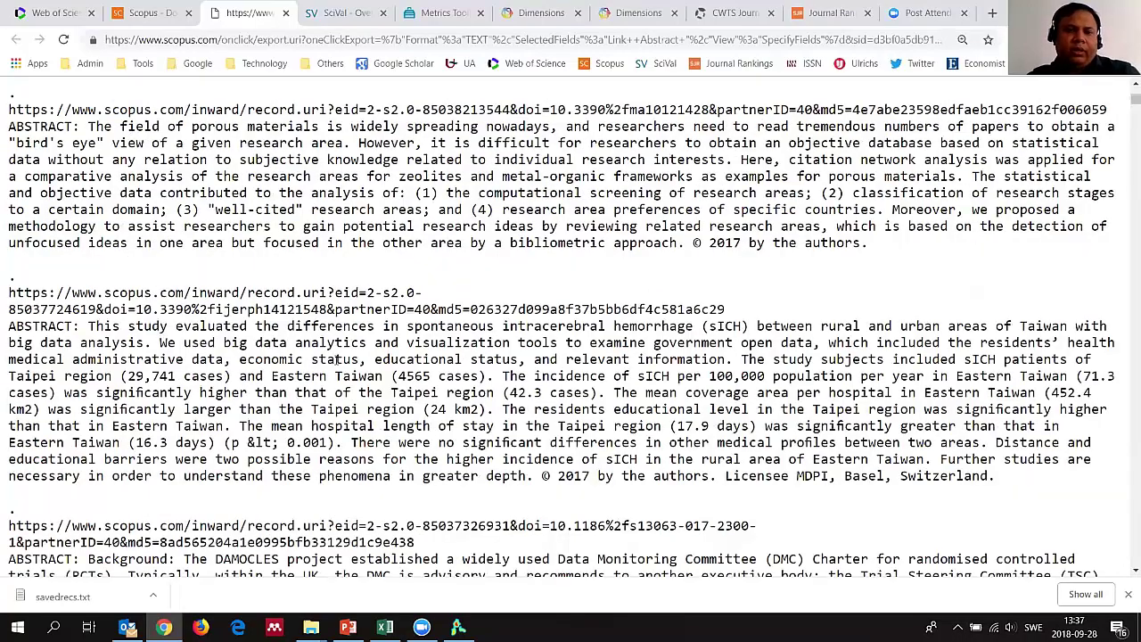
pyautogui.scroll(-3, 337, 359)
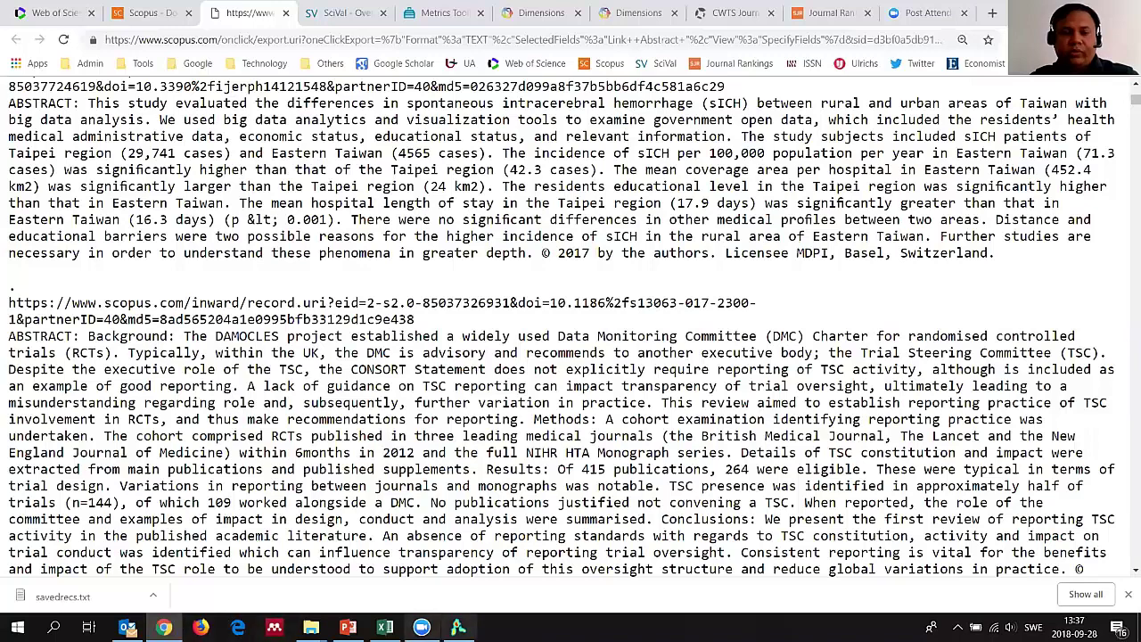
# - Switch to VOSviewer and start a new map based on text data, loading scopus (1).csv as the Scopus file
pyautogui.click(458, 626)
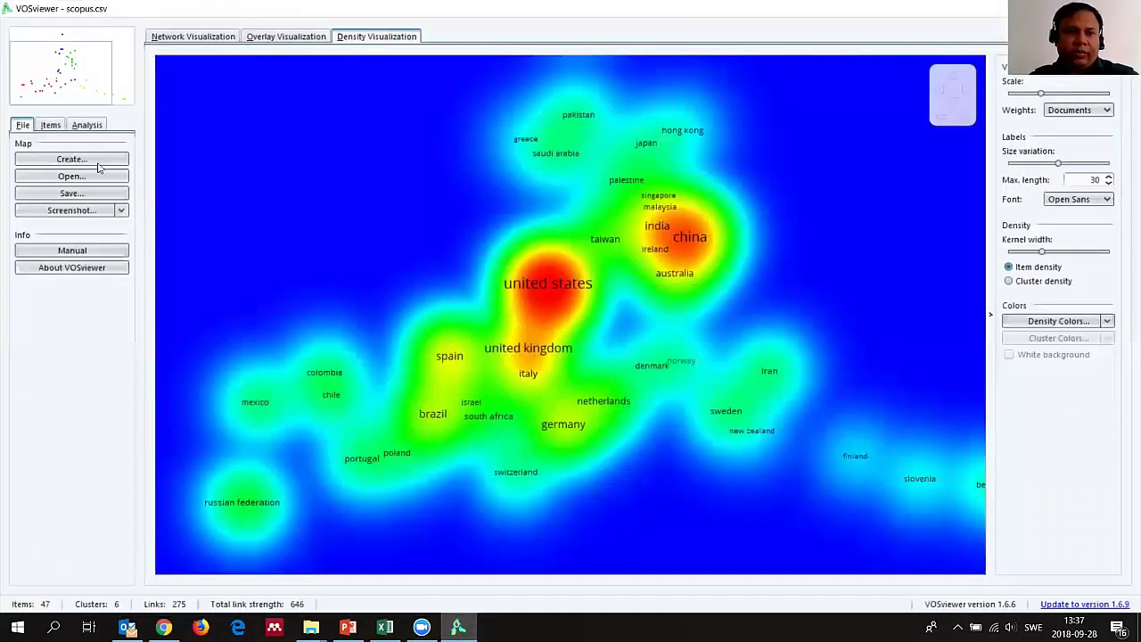
pyautogui.click(98, 162)
pyautogui.click(412, 344)
pyautogui.click(615, 456)
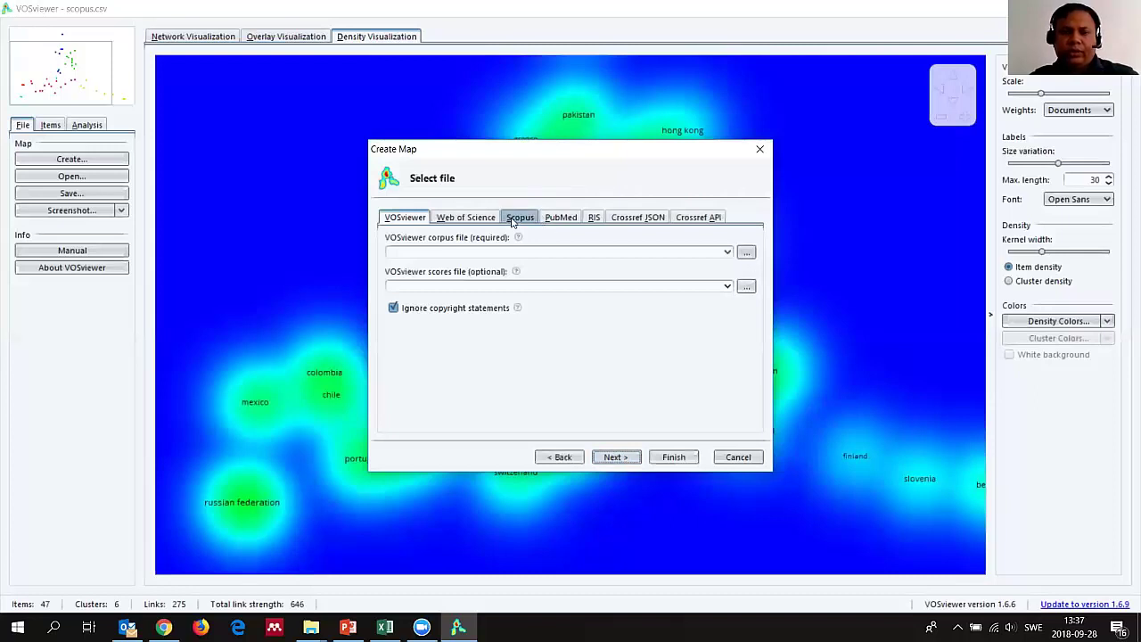
pyautogui.click(520, 217)
pyautogui.click(745, 253)
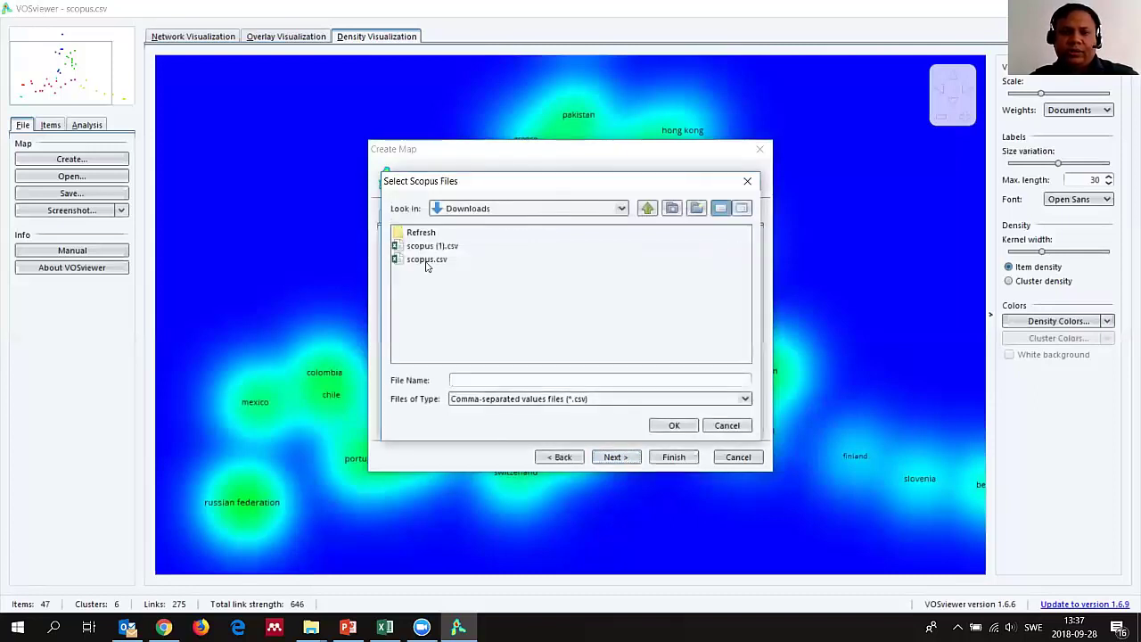
pyautogui.click(443, 248)
pyautogui.click(674, 425)
pyautogui.click(615, 456)
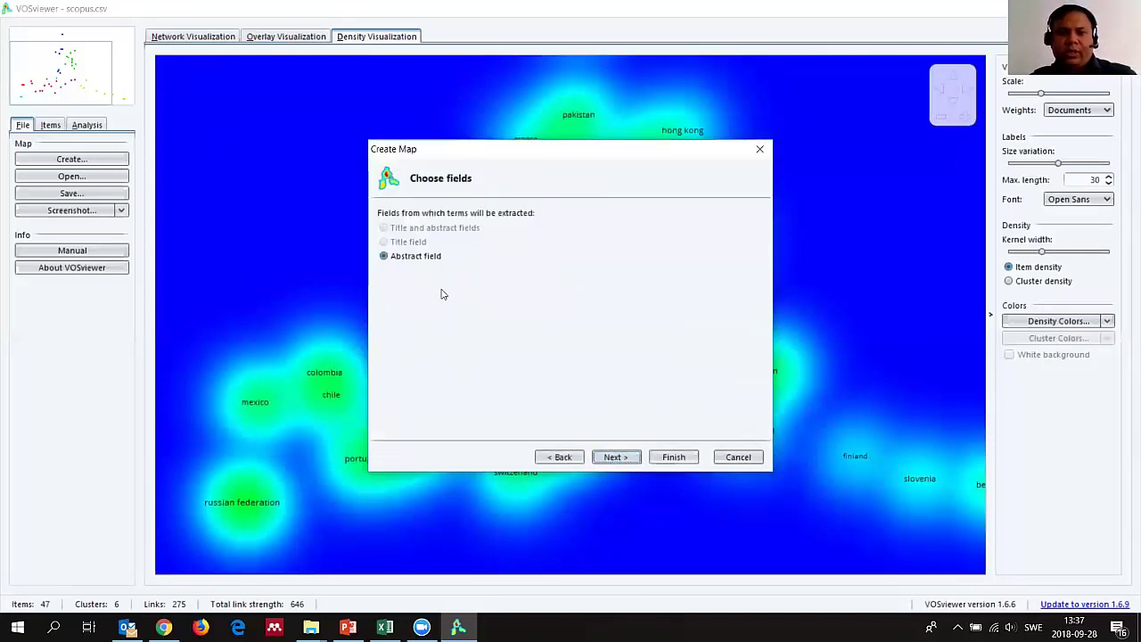
# - Extract terms from the abstract field with full counting, set the minimum occurrences of a term to 20, and accept the proposed number of terms
pyautogui.click(622, 458)
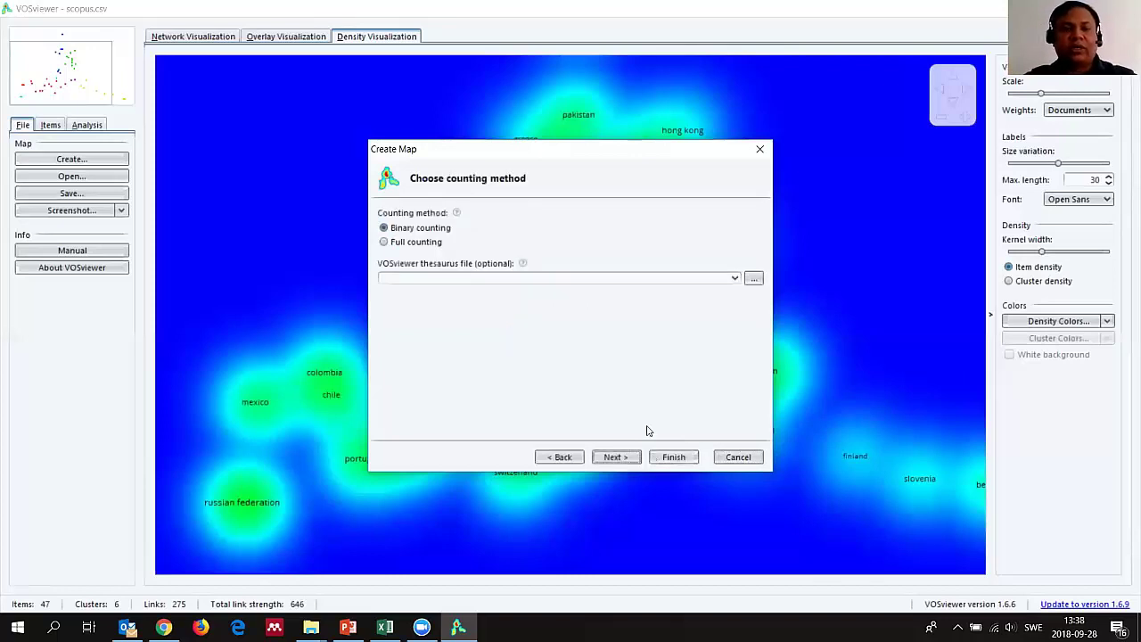
pyautogui.click(434, 242)
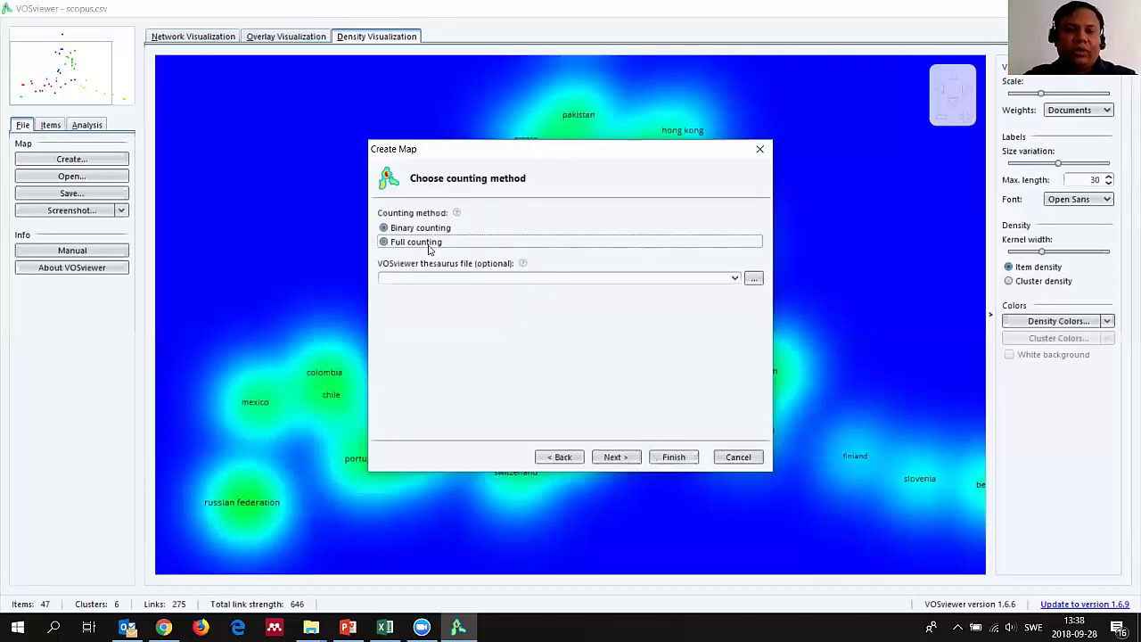
pyautogui.click(613, 458)
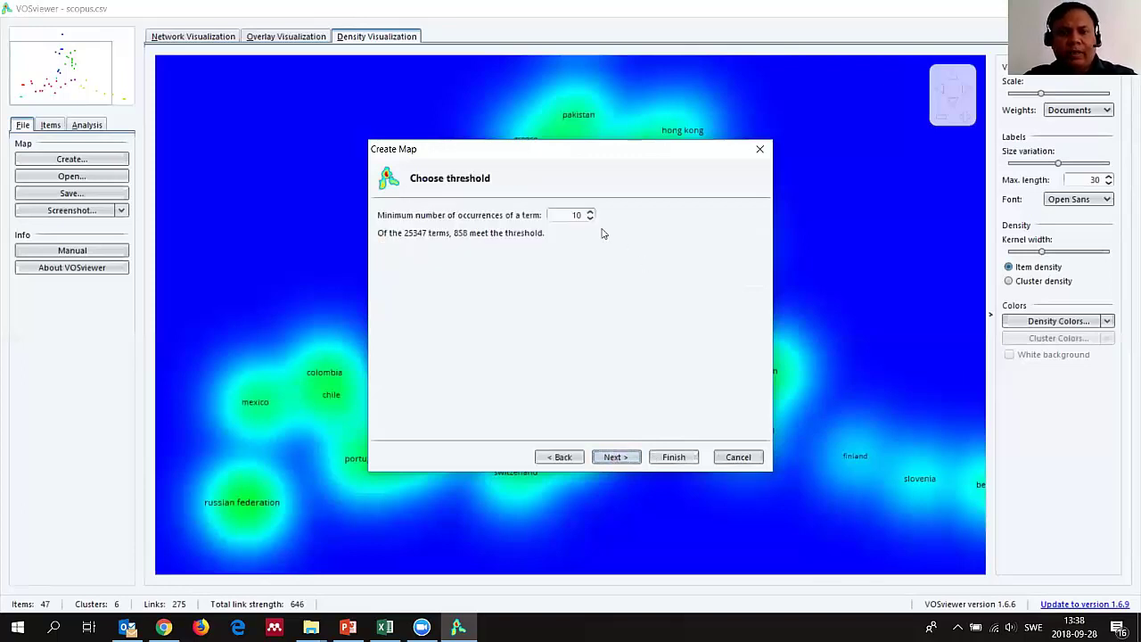
pyautogui.moveTo(582, 215); pyautogui.dragTo(550, 223)
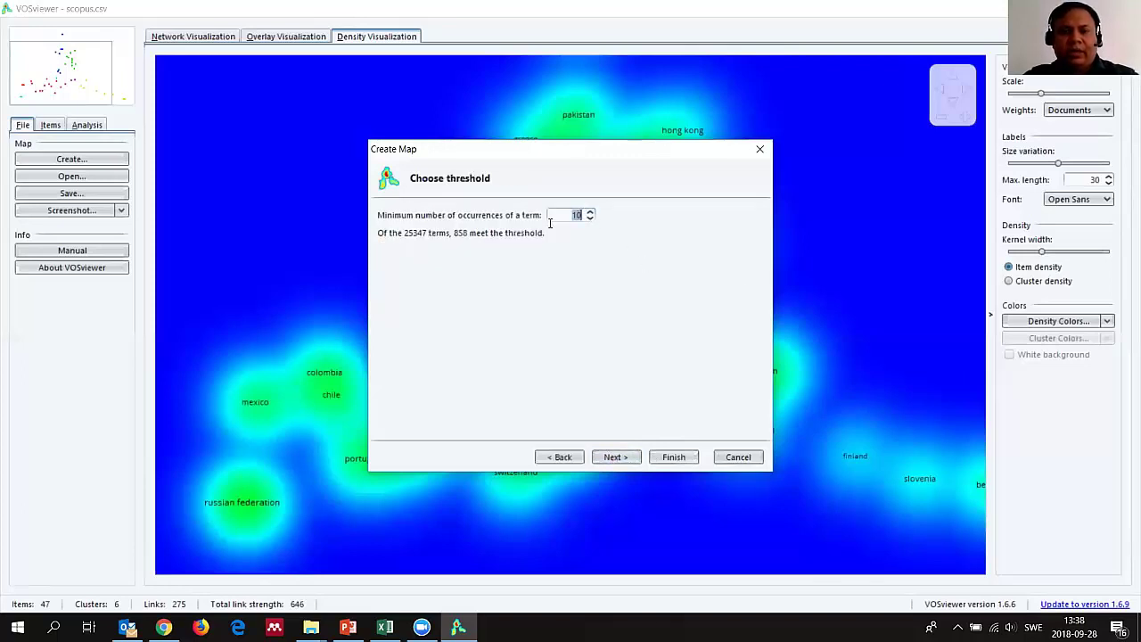
pyautogui.write('20')
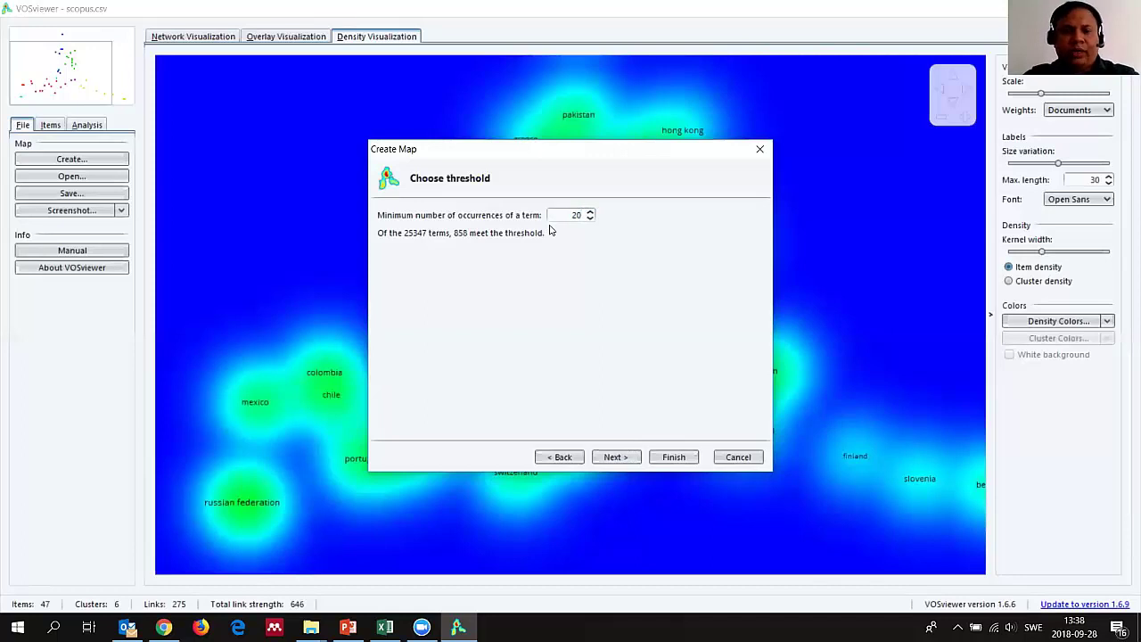
pyautogui.click(613, 458)
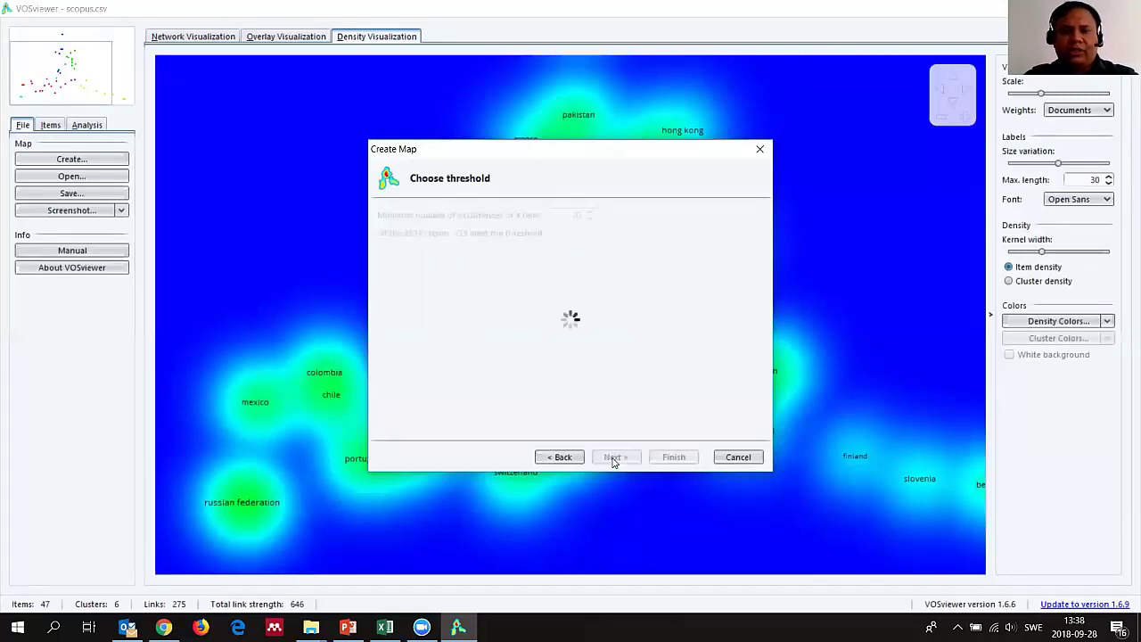
pyautogui.click(612, 459)
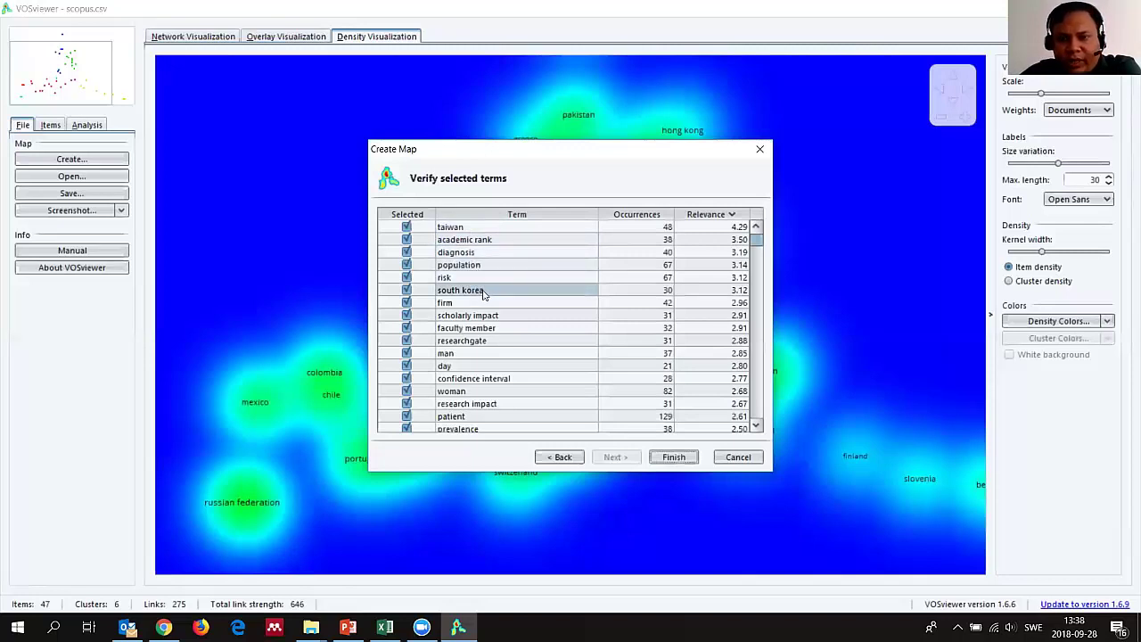
# - Exclude the terms south korea, taiwan, faculty member, researchgate, man, day and woman, and generate the term map
pyautogui.click(407, 289)
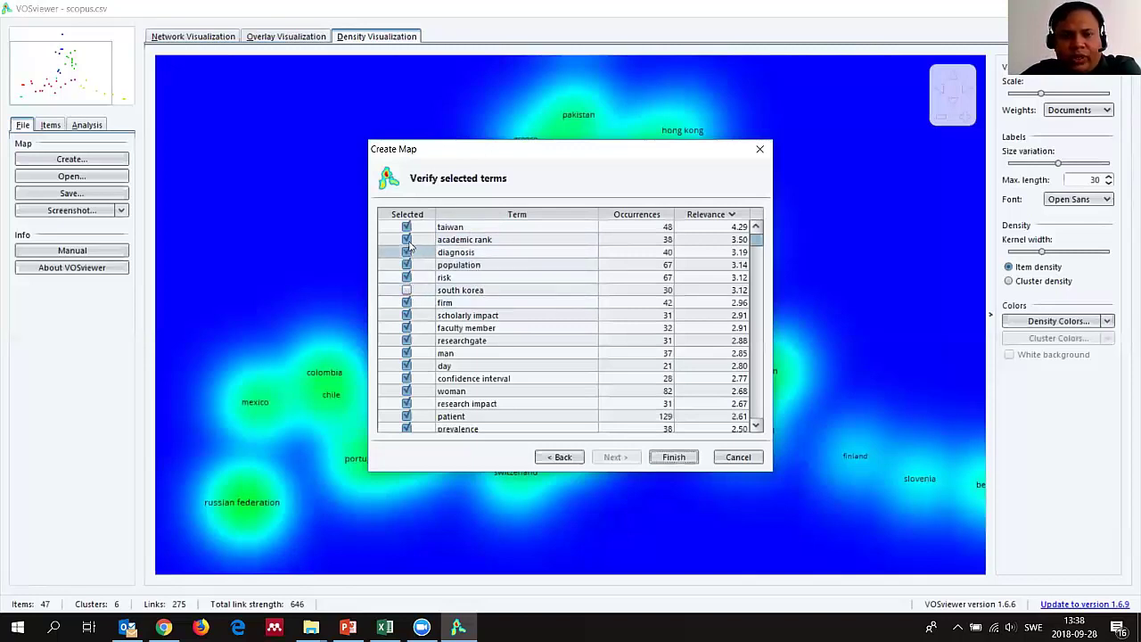
pyautogui.click(407, 227)
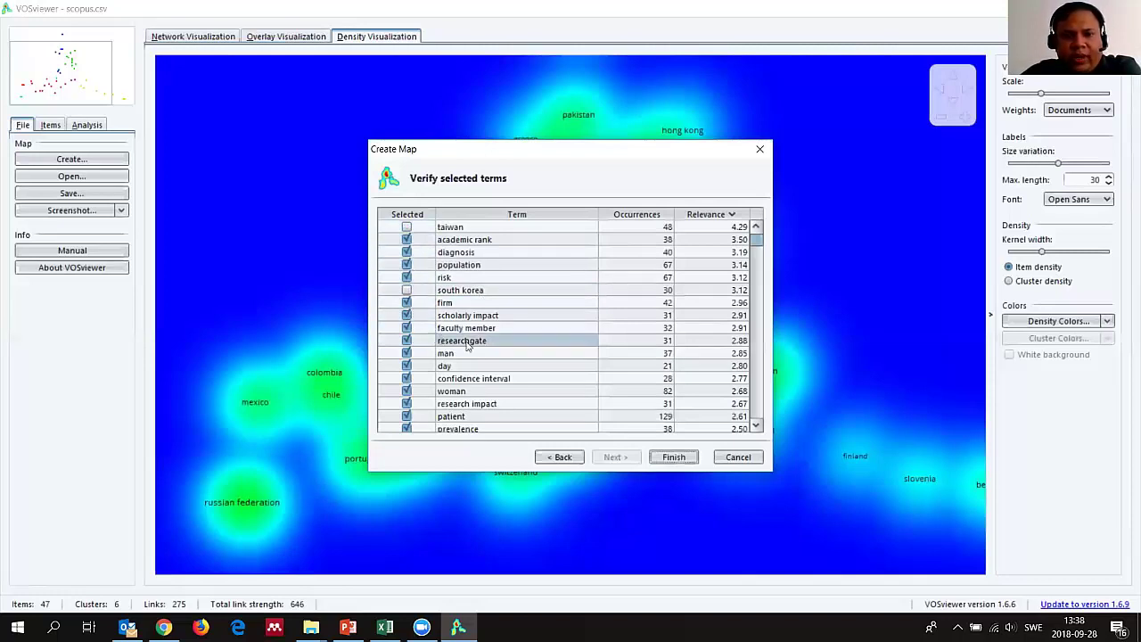
pyautogui.click(406, 328)
pyautogui.click(407, 341)
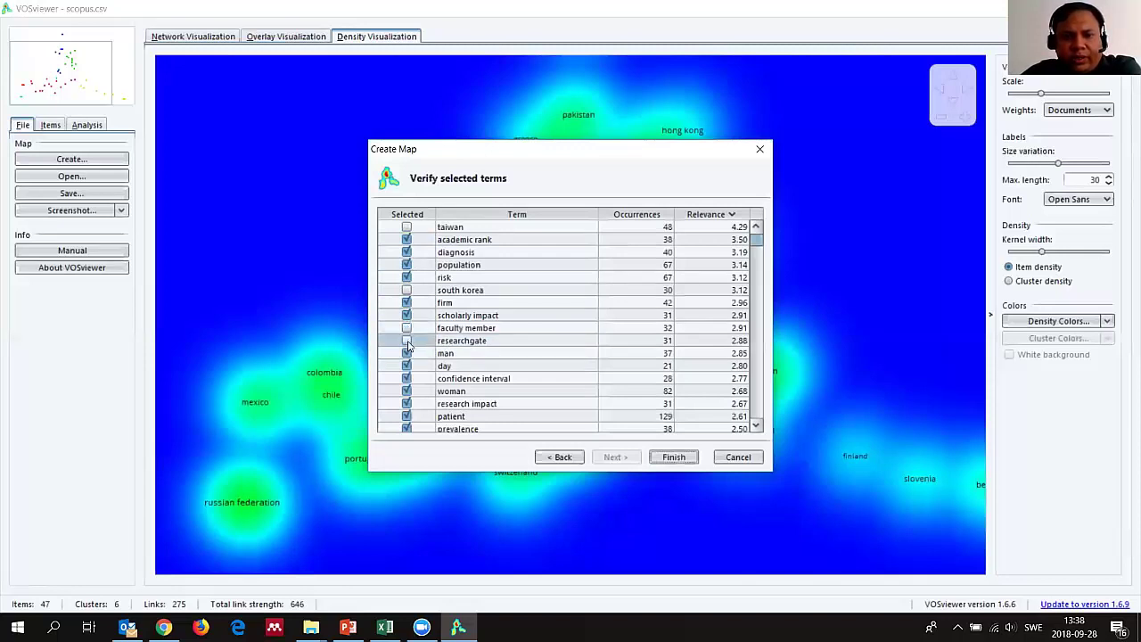
pyautogui.click(407, 353)
pyautogui.click(406, 366)
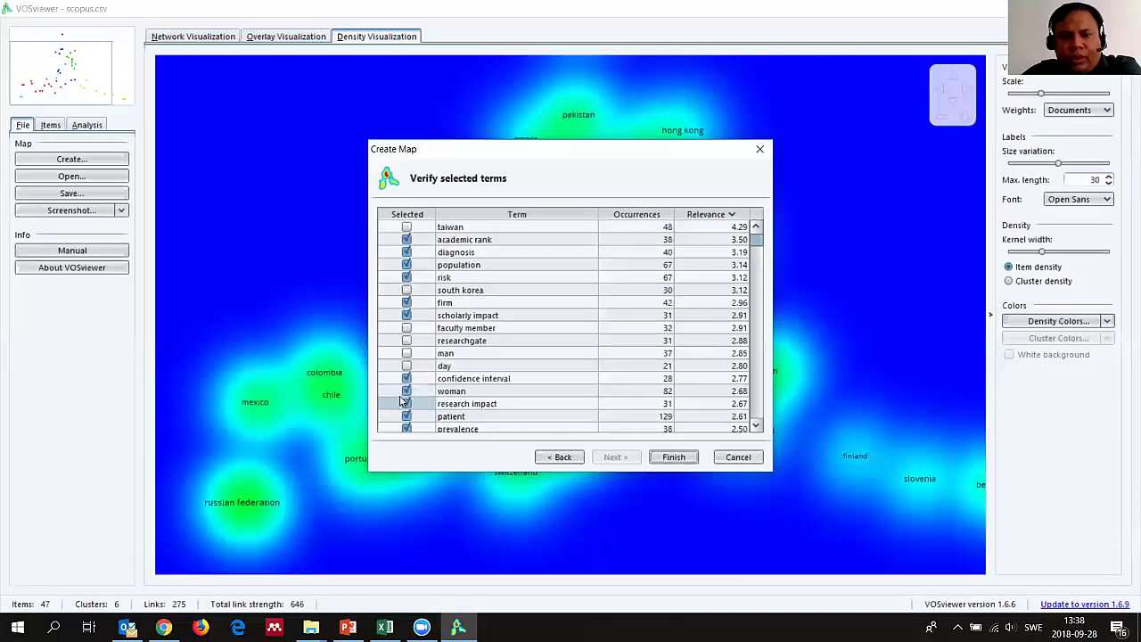
pyautogui.click(406, 390)
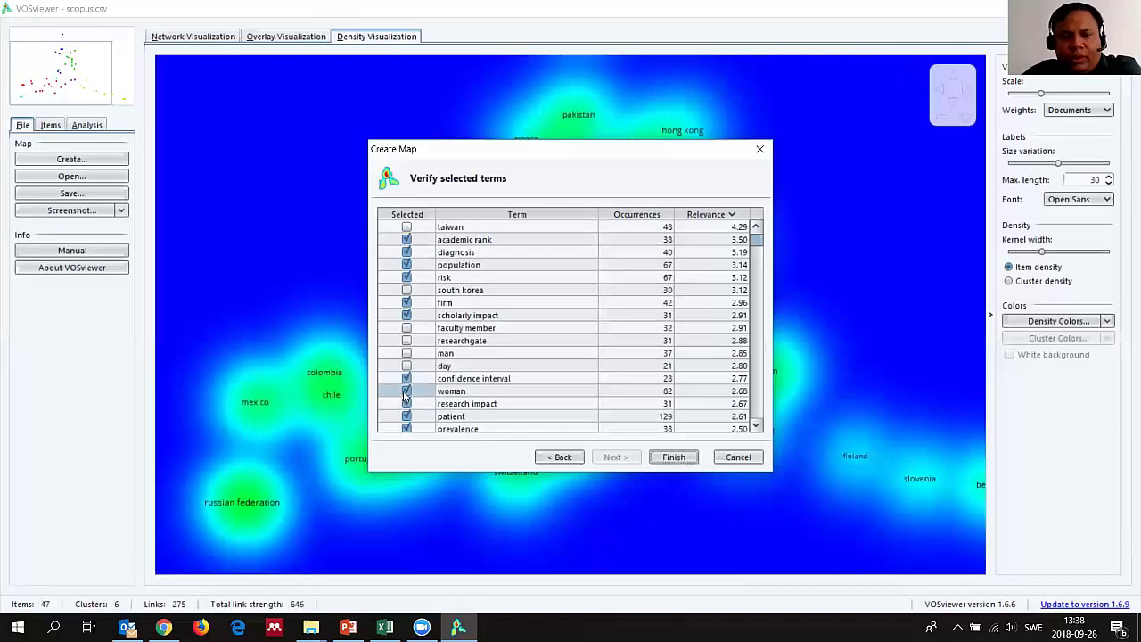
pyautogui.click(667, 457)
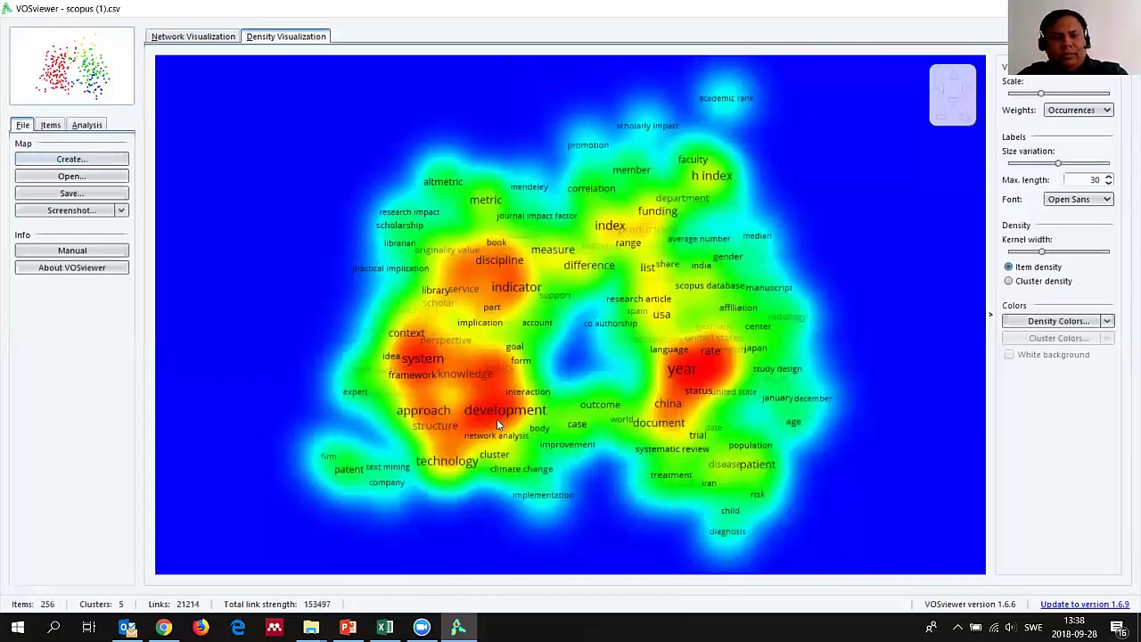
# - Examine the term map in the density visualization, looking closer at the dense areas around development, system and indicator
pyautogui.scroll(3, 575, 330)
pyautogui.moveTo(520, 402); pyautogui.dragTo(586, 302)
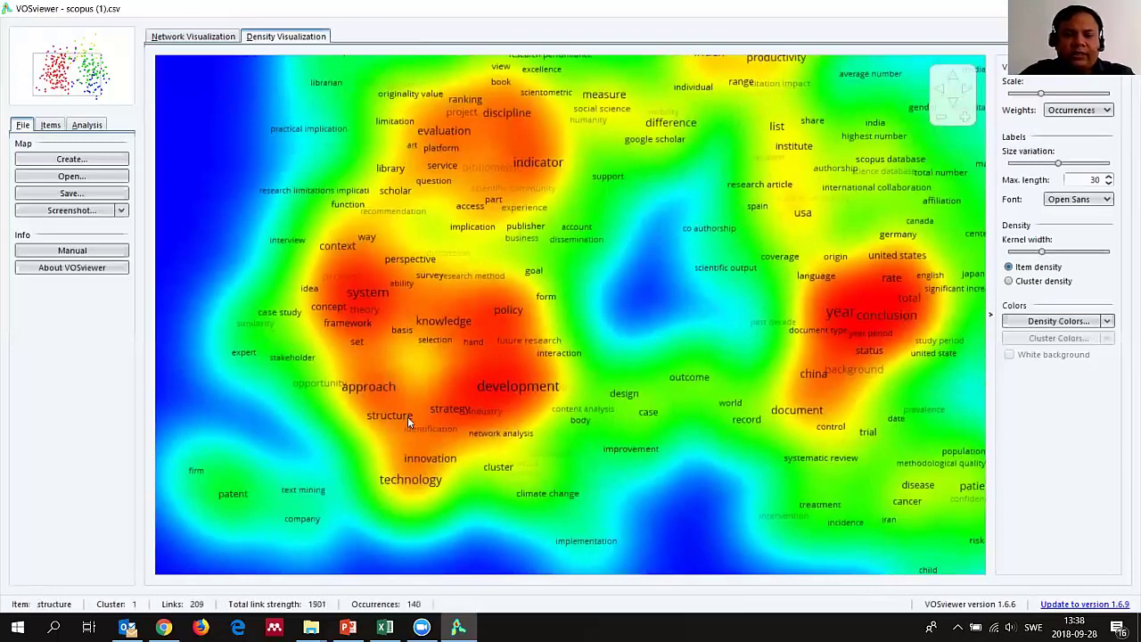
pyautogui.scroll(-1, 400, 415)
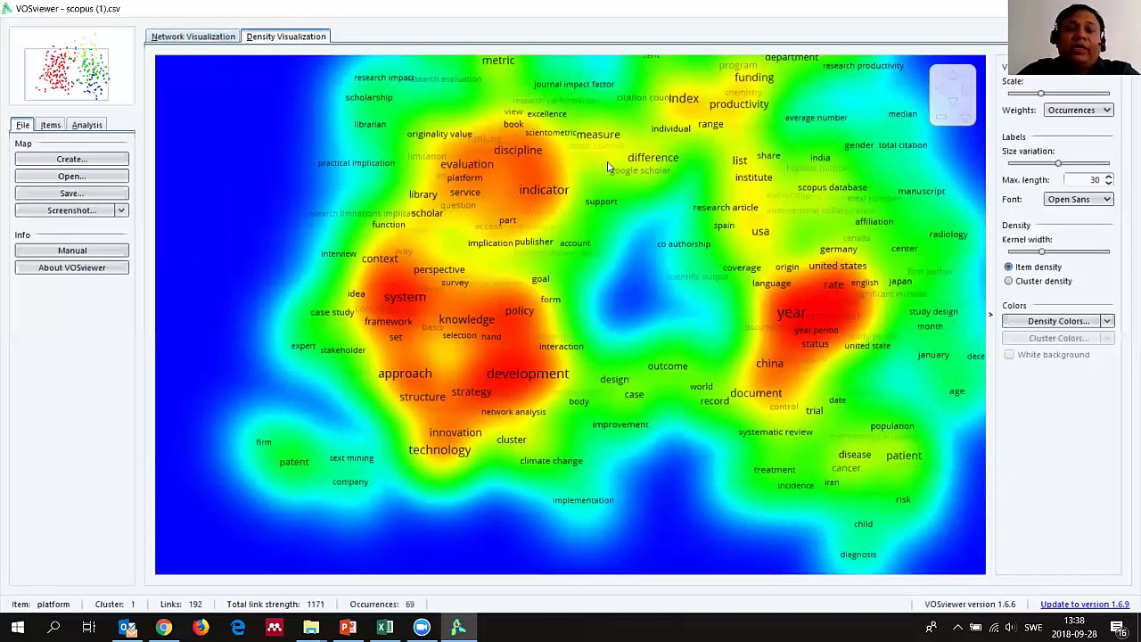
pyautogui.moveTo(610, 170); pyautogui.dragTo(552, 239)
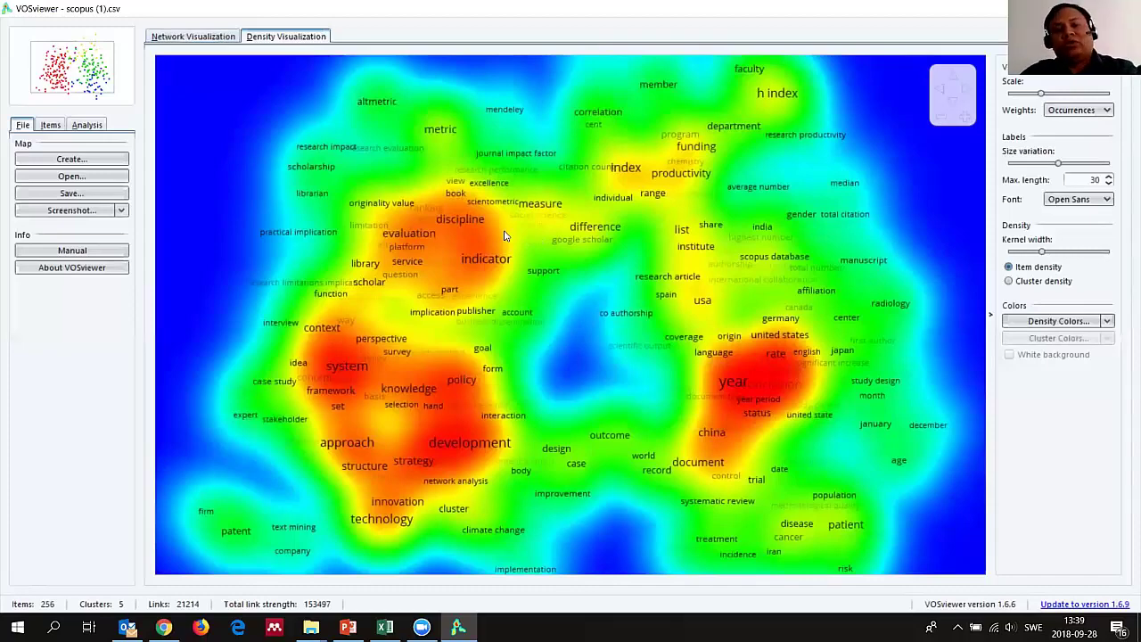
# - Examine the term map in the network visualization, looking closer at the red cluster around indicator, system and development
pyautogui.click(193, 35)
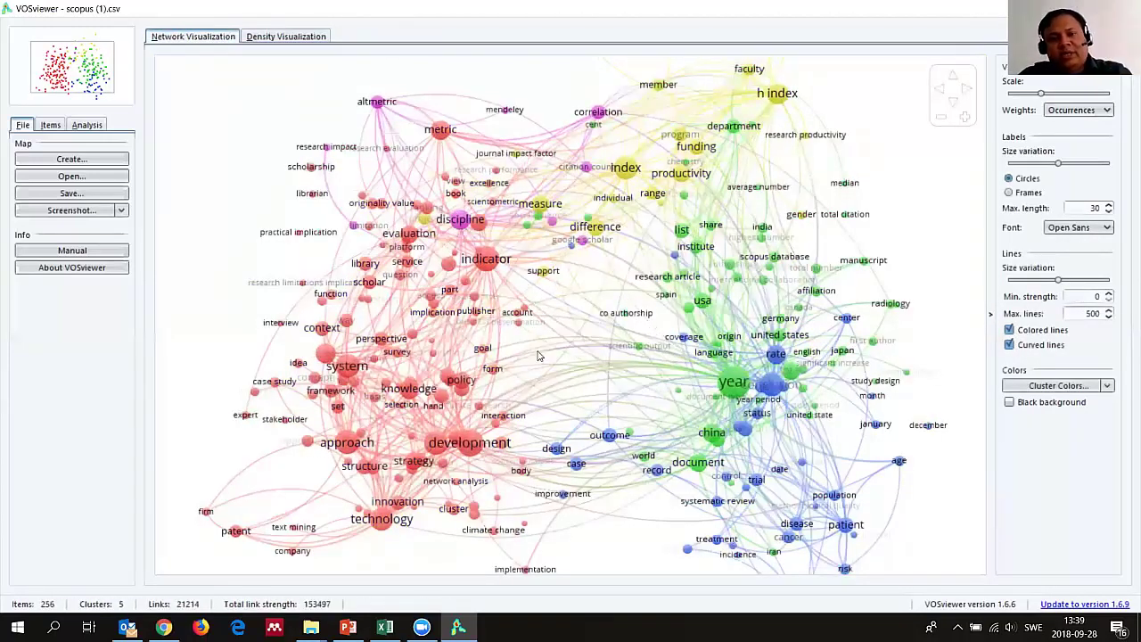
pyautogui.scroll(1, 531, 379)
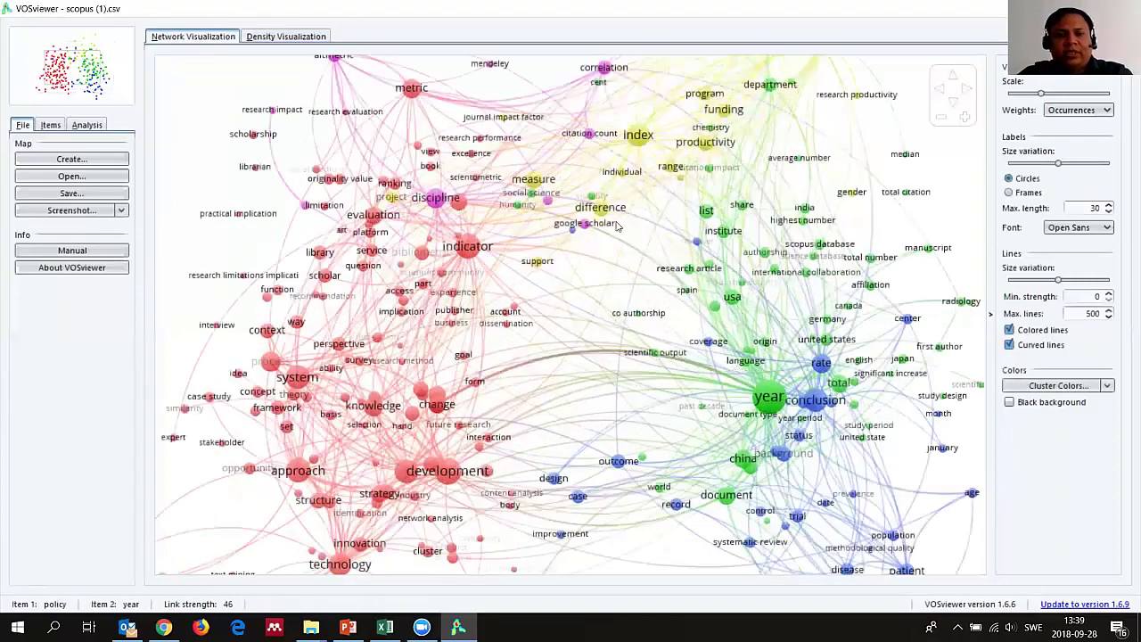
pyautogui.scroll(1, 606, 210)
pyautogui.scroll(1, 605, 208)
pyautogui.moveTo(604, 208); pyautogui.dragTo(853, 247)
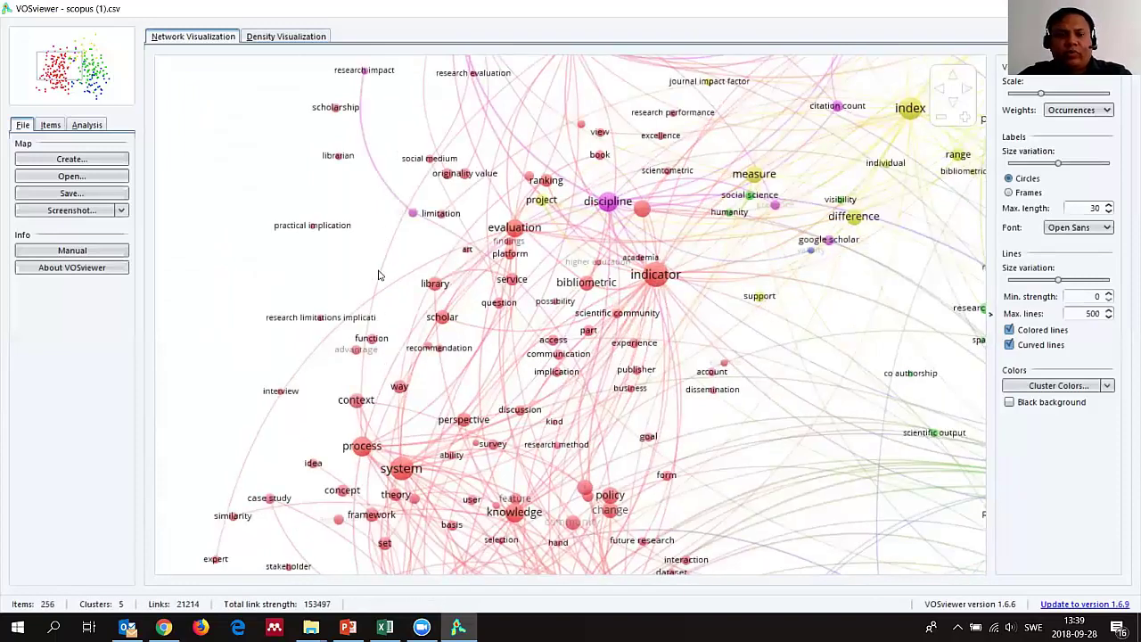
pyautogui.moveTo(405, 292); pyautogui.dragTo(424, 120)
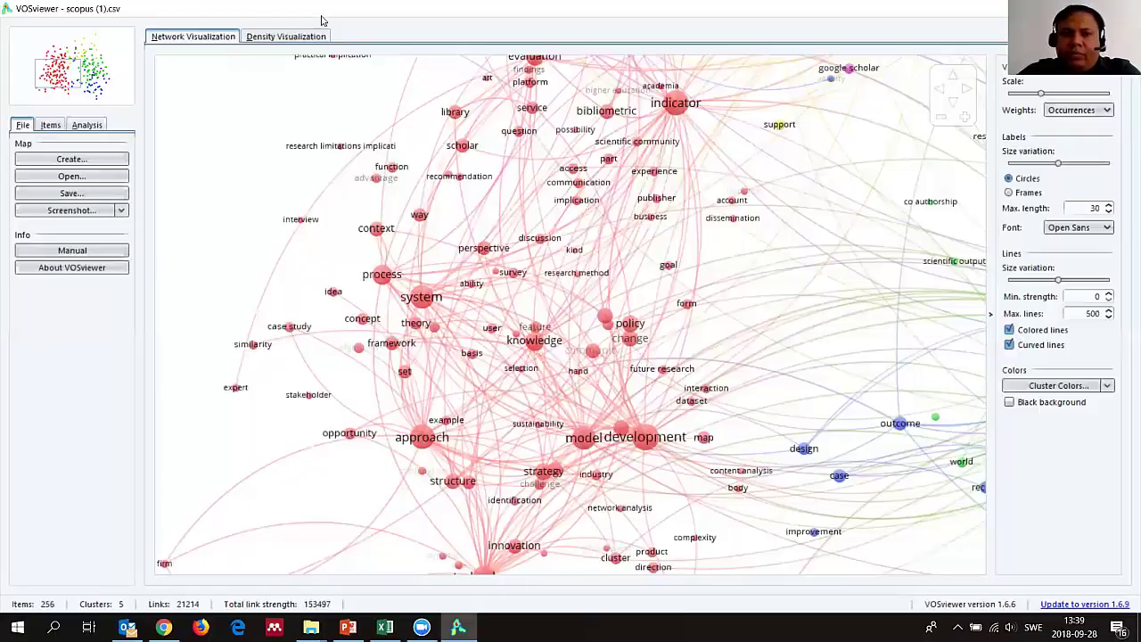
# - Switch to SciVal in Chrome and review the overall research performance of the CSE 2012-2017 publication set
pyautogui.hotkey('alt', 'Tab')
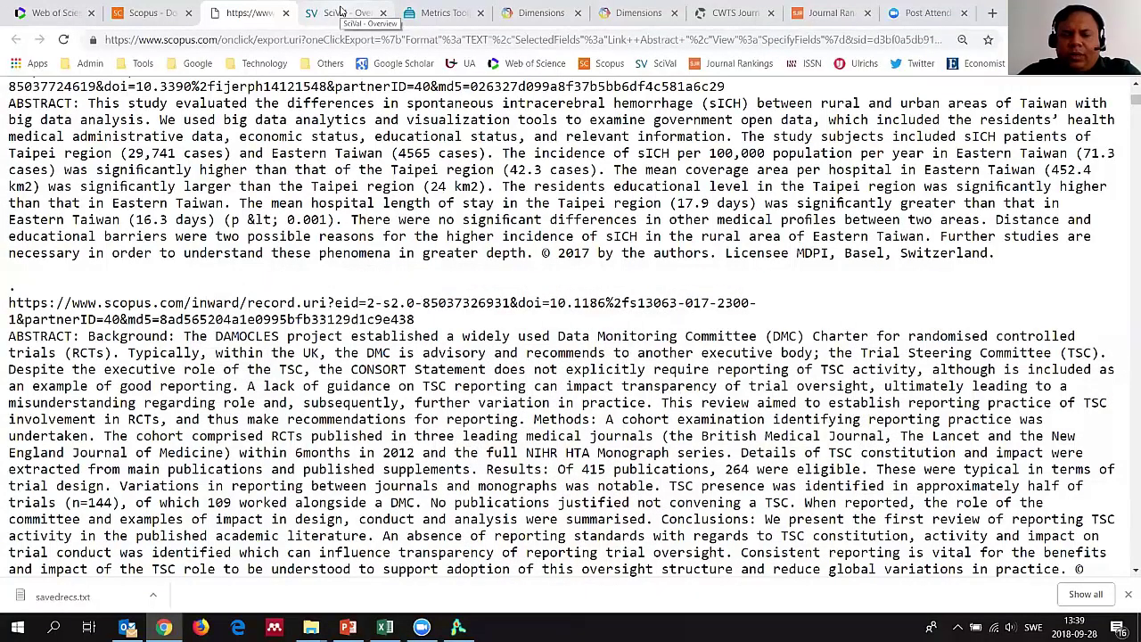
pyautogui.click(342, 11)
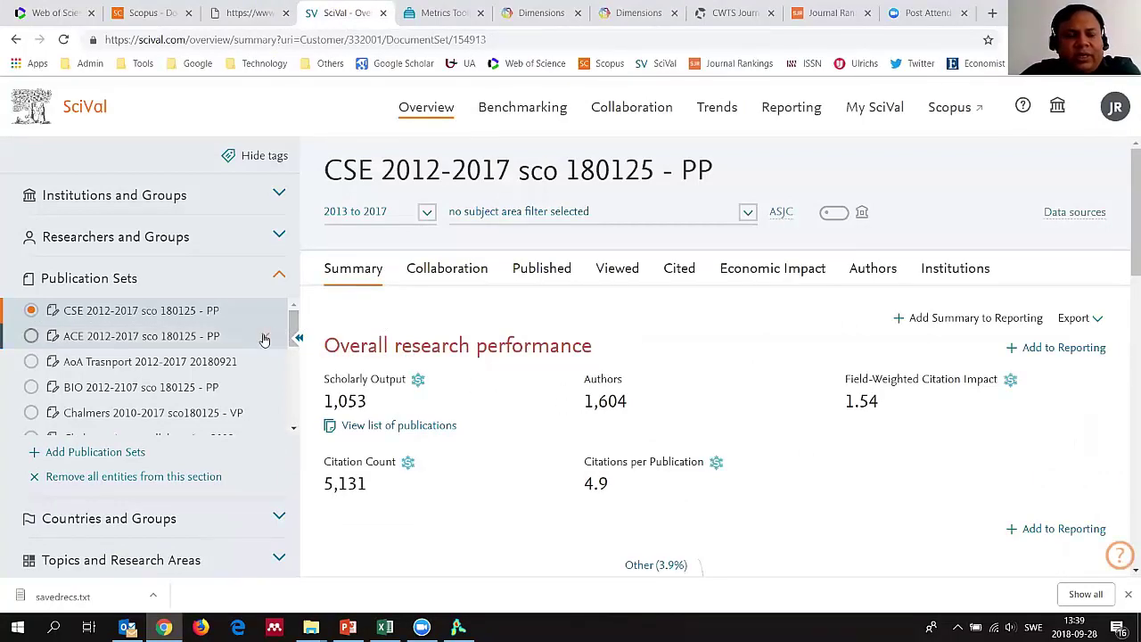
pyautogui.scroll(-2, 467, 281)
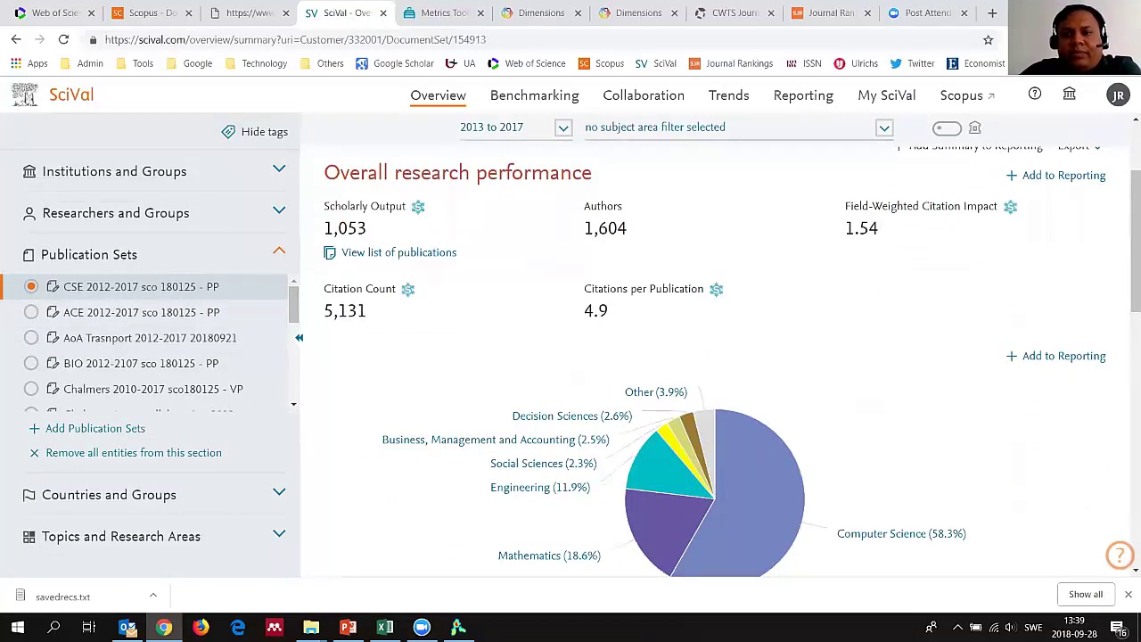
# - Switch to the publication list workbook in Excel and read the queries on the SQL sheet
pyautogui.press('super+d')
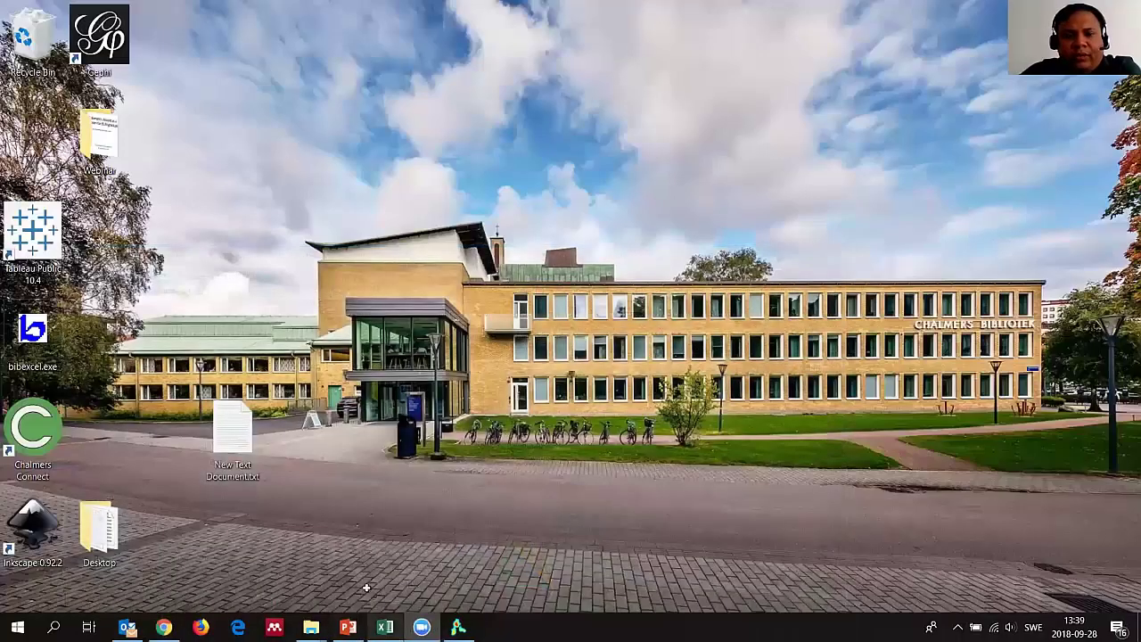
pyautogui.click(384, 627)
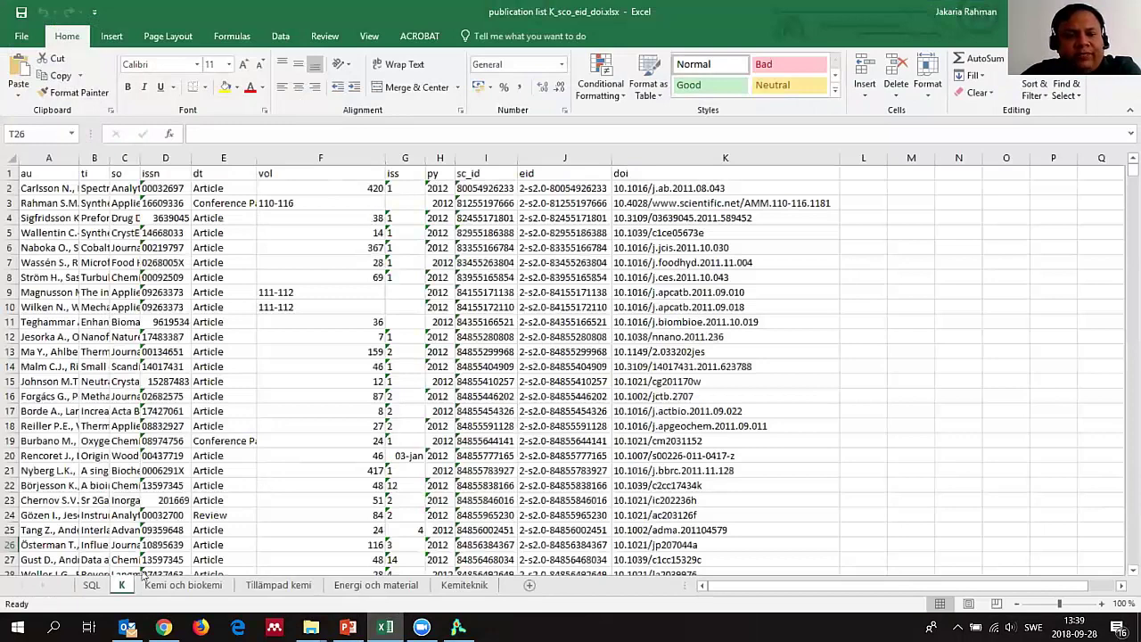
pyautogui.click(91, 587)
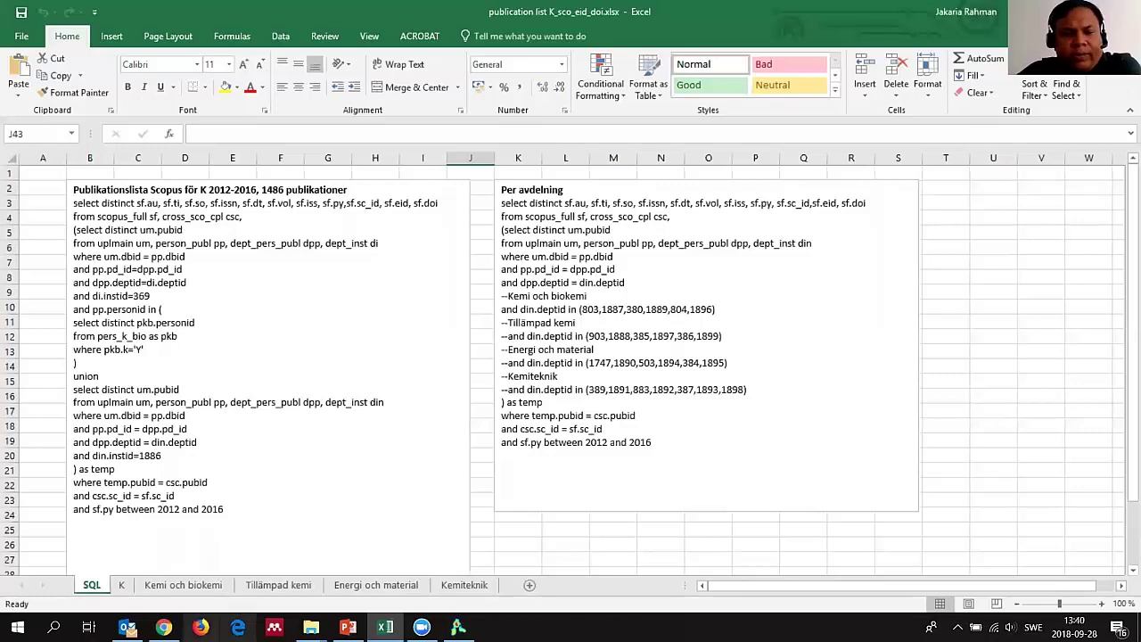
# - Copy all Scopus EIDs from the eid column of sheet K, starting at J2, and show the desktop
pyautogui.hotkey('ctrl', 'pagedown')
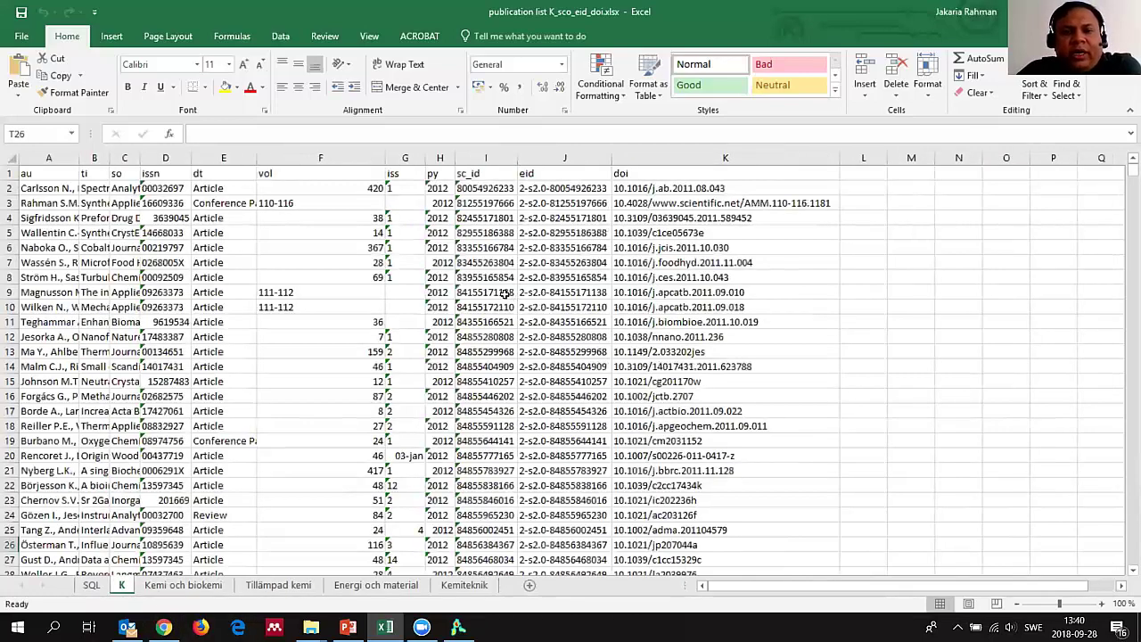
pyautogui.click(524, 190)
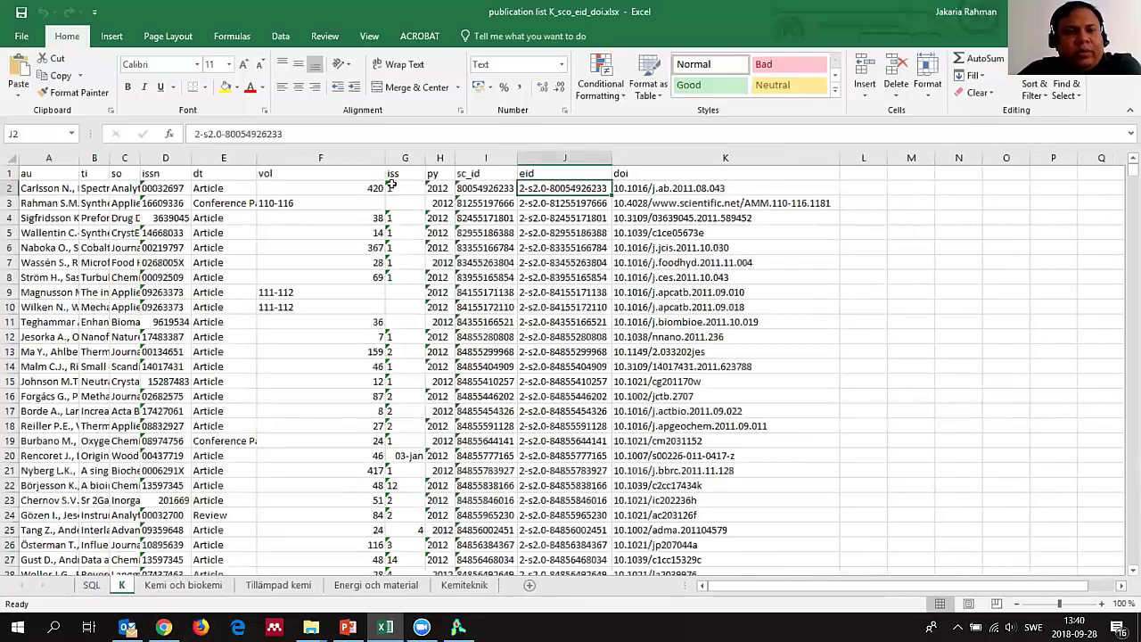
pyautogui.click(490, 188)
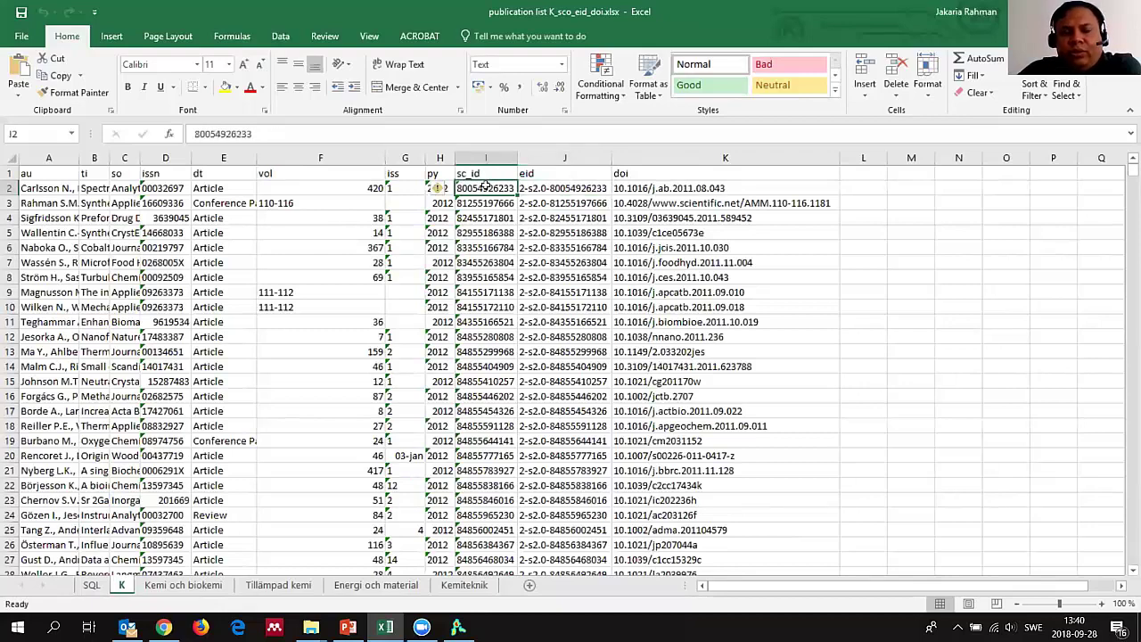
pyautogui.click(554, 188)
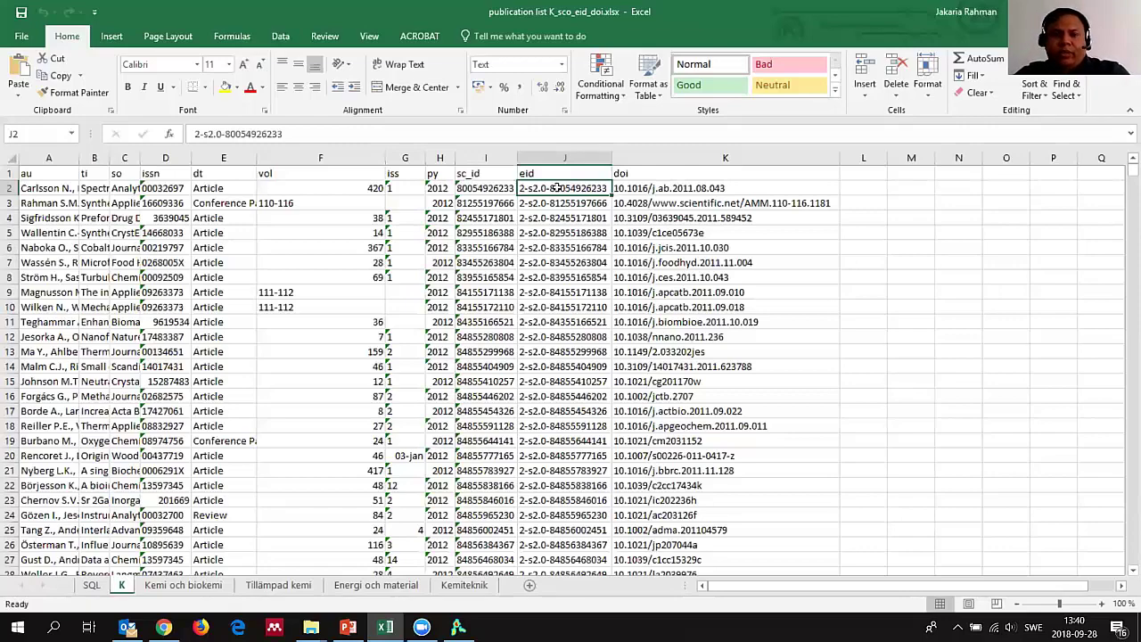
pyautogui.hotkey('ctrl', 'shift', 'Down')
pyautogui.rightClick(573, 261)
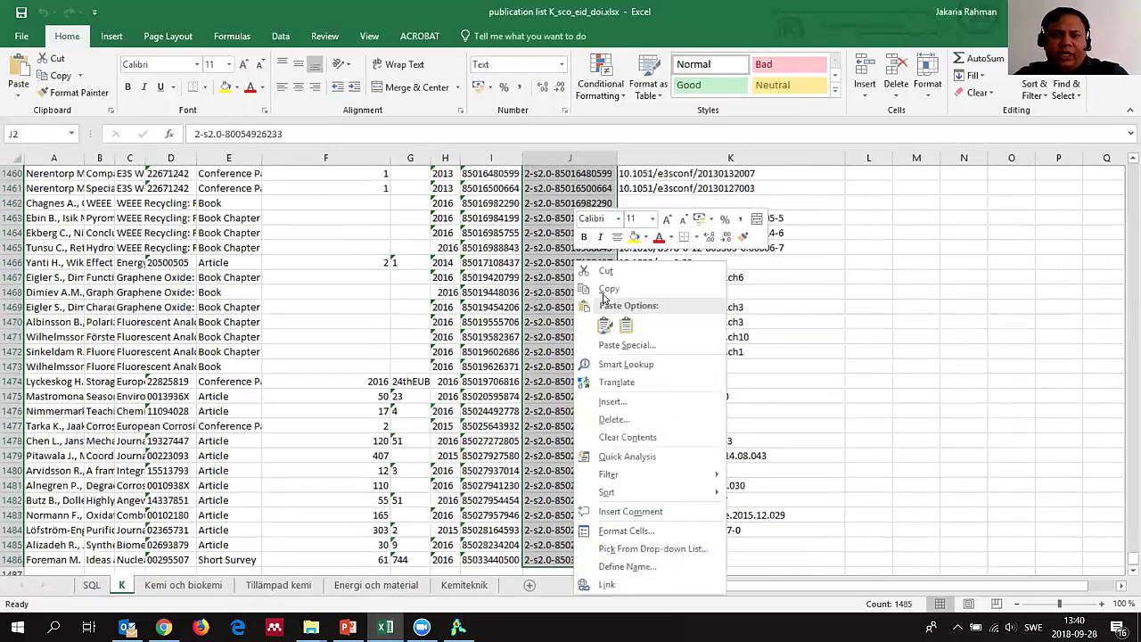
pyautogui.hotkey('ctrl', 'c')
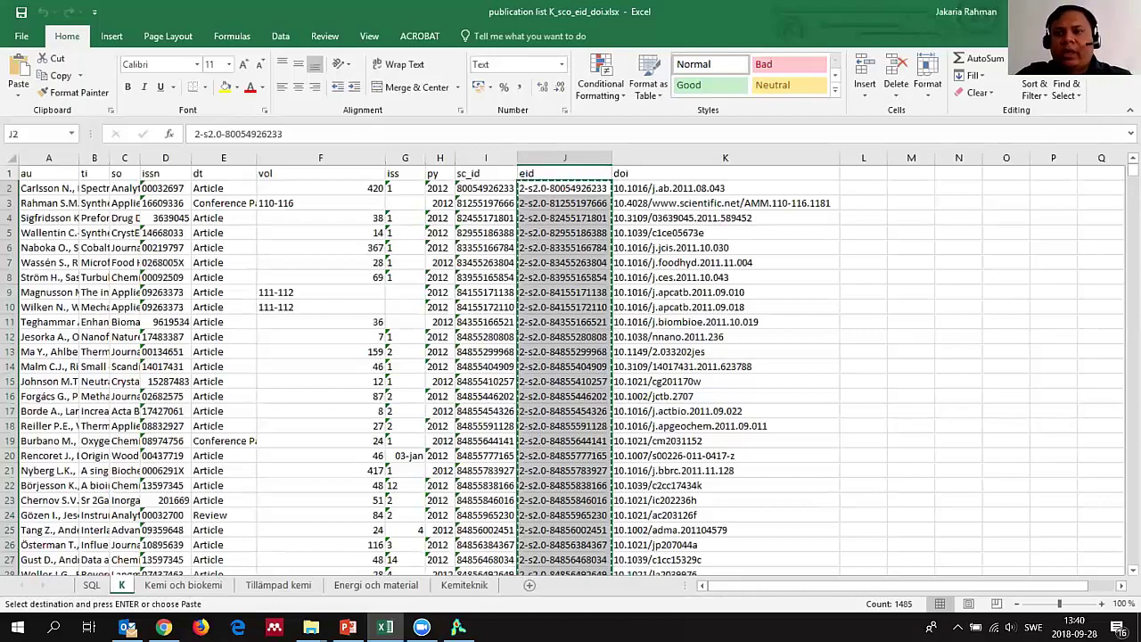
pyautogui.press('super+d')
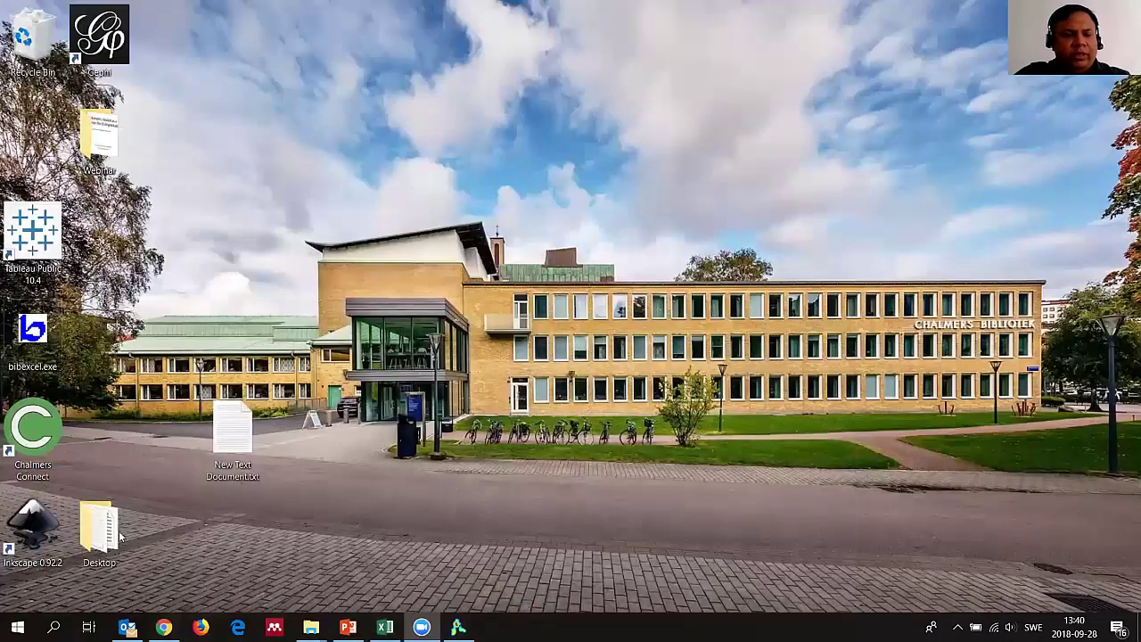
pyautogui.doubleClick(118, 535)
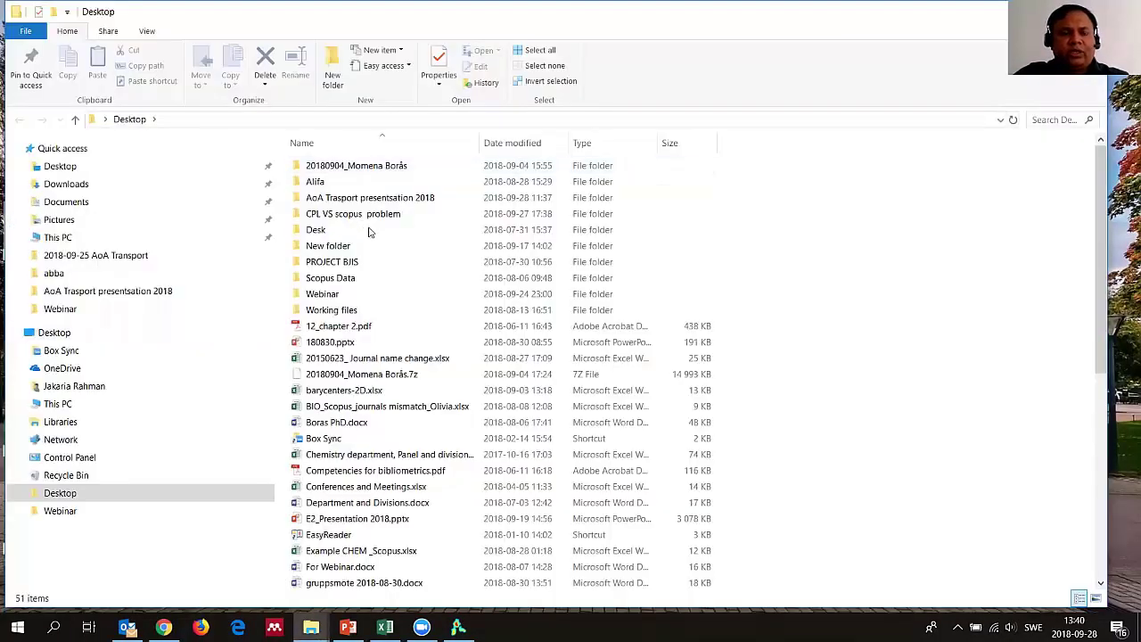
pyautogui.click(71, 184)
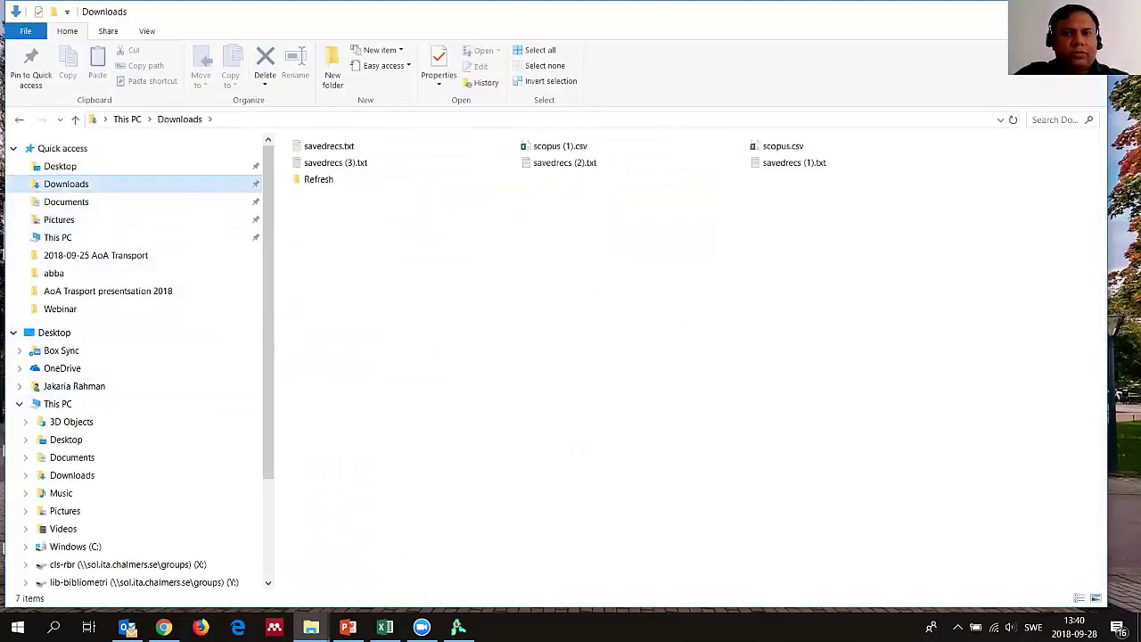
pyautogui.press('super+d')
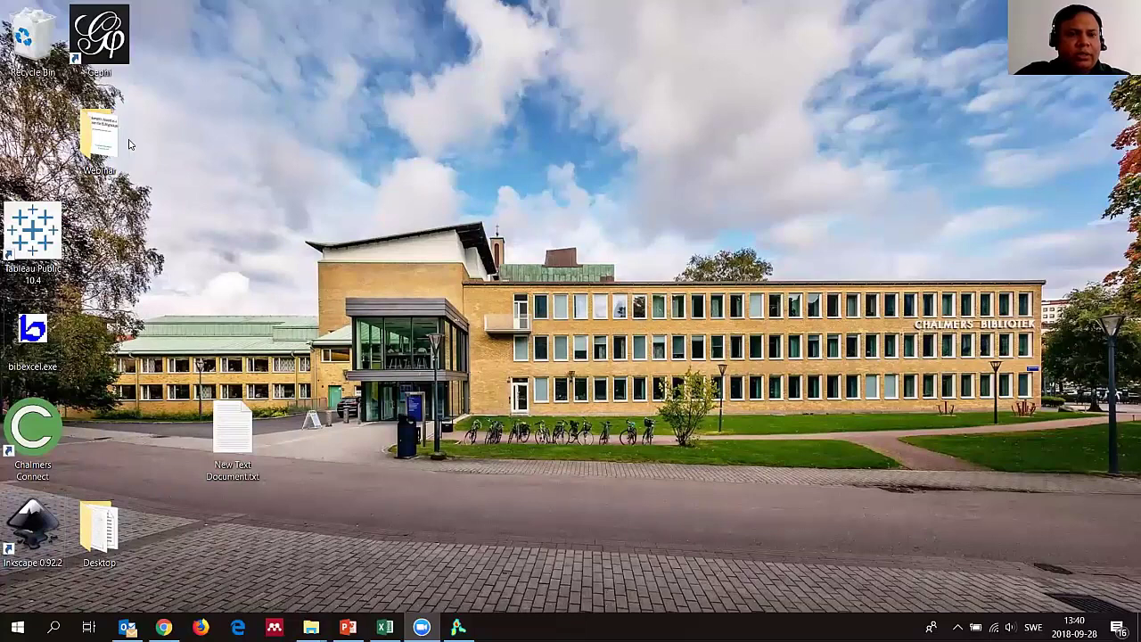
# - Open start.txt from the Long search string folder inside Webinar's Data folder and paste the copied EIDs into it
pyautogui.press('super+d')
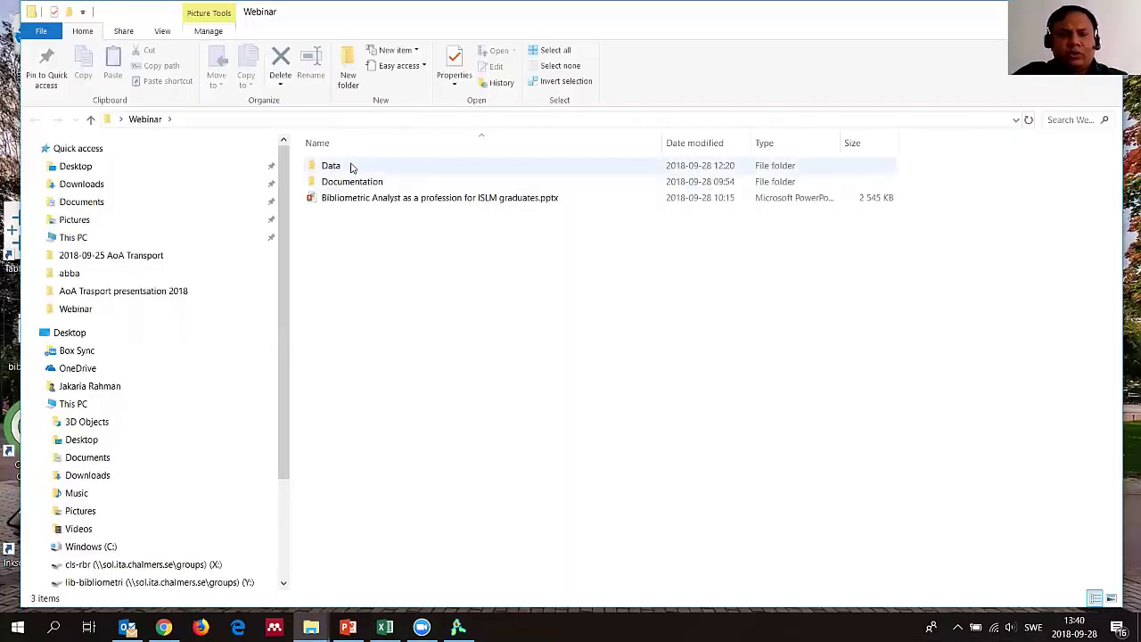
pyautogui.click(351, 167)
pyautogui.doubleClick(351, 167)
pyautogui.doubleClick(359, 172)
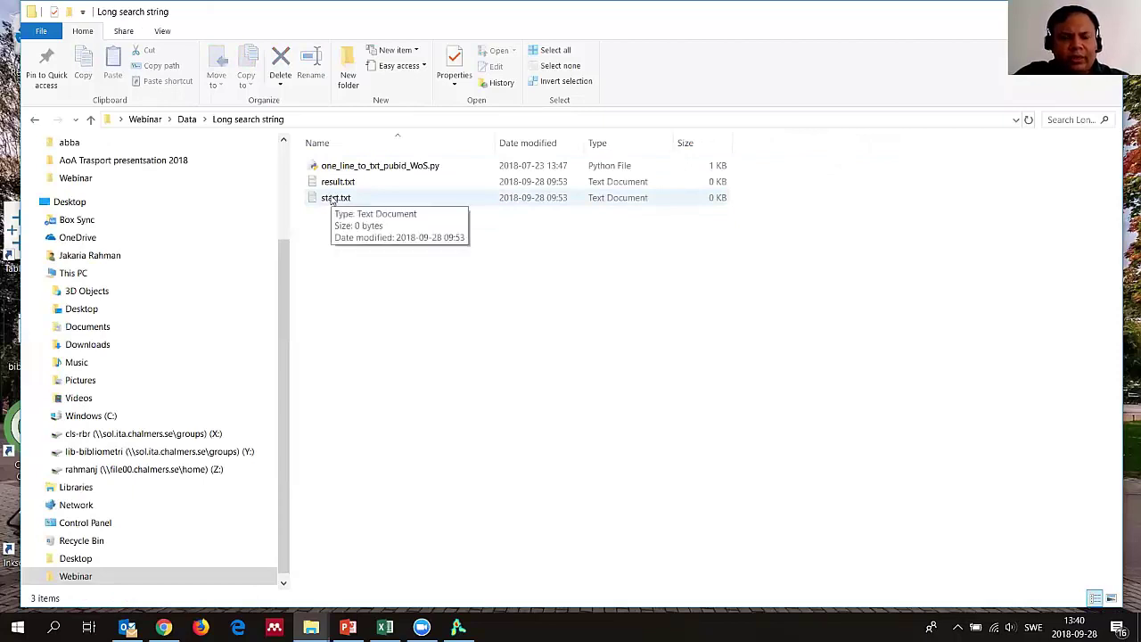
pyautogui.doubleClick(335, 198)
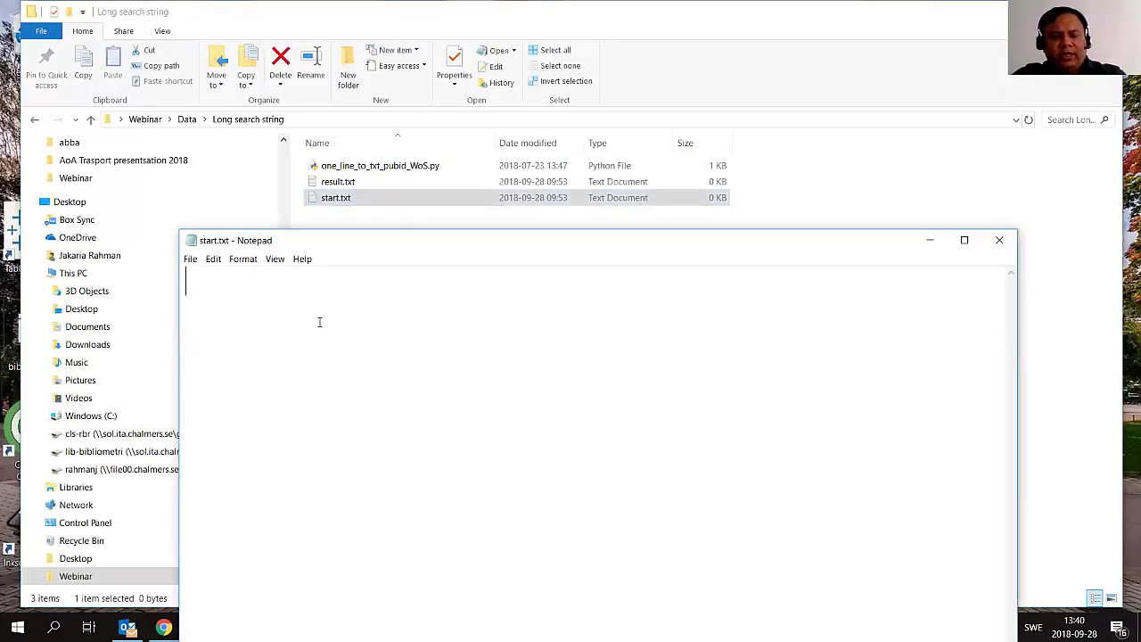
pyautogui.hotkey('ctrl', 'v')
pyautogui.scroll(15, 430, 366)
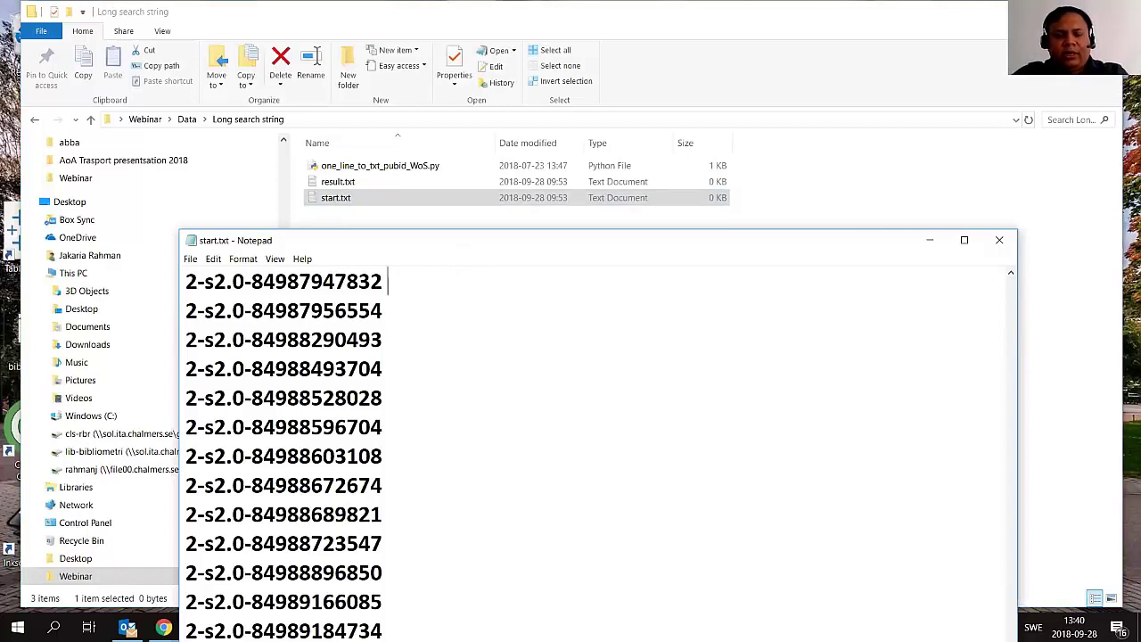
pyautogui.write('OR')
pyautogui.press('Delete')
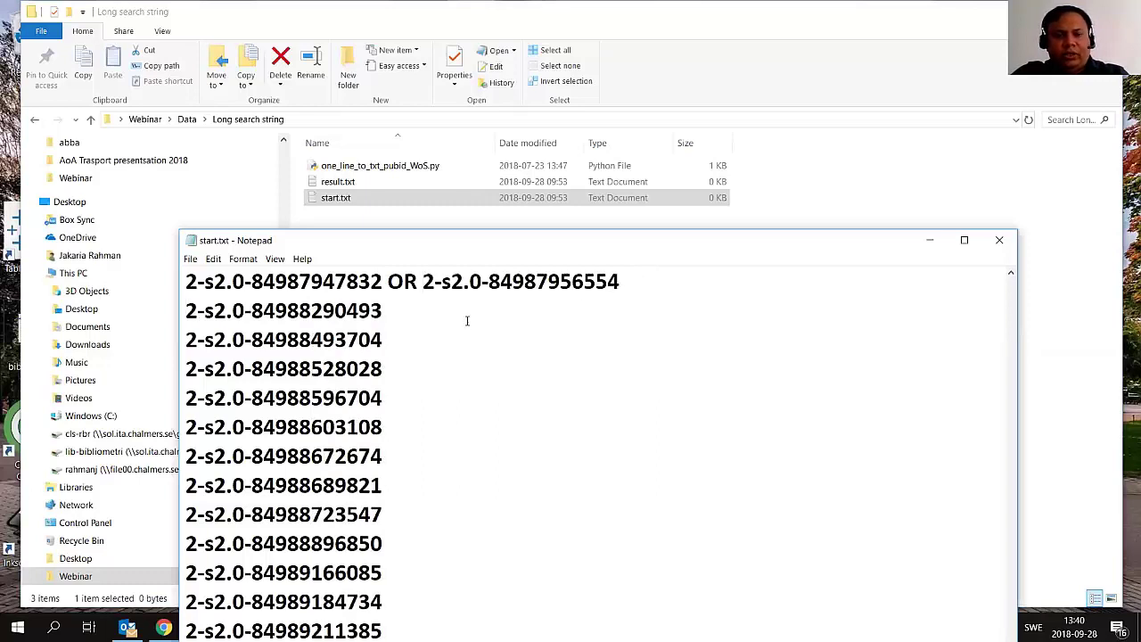
pyautogui.press('BackSpace')
pyautogui.press('BackSpace')
pyautogui.press('BackSpace')
pyautogui.press('Return')
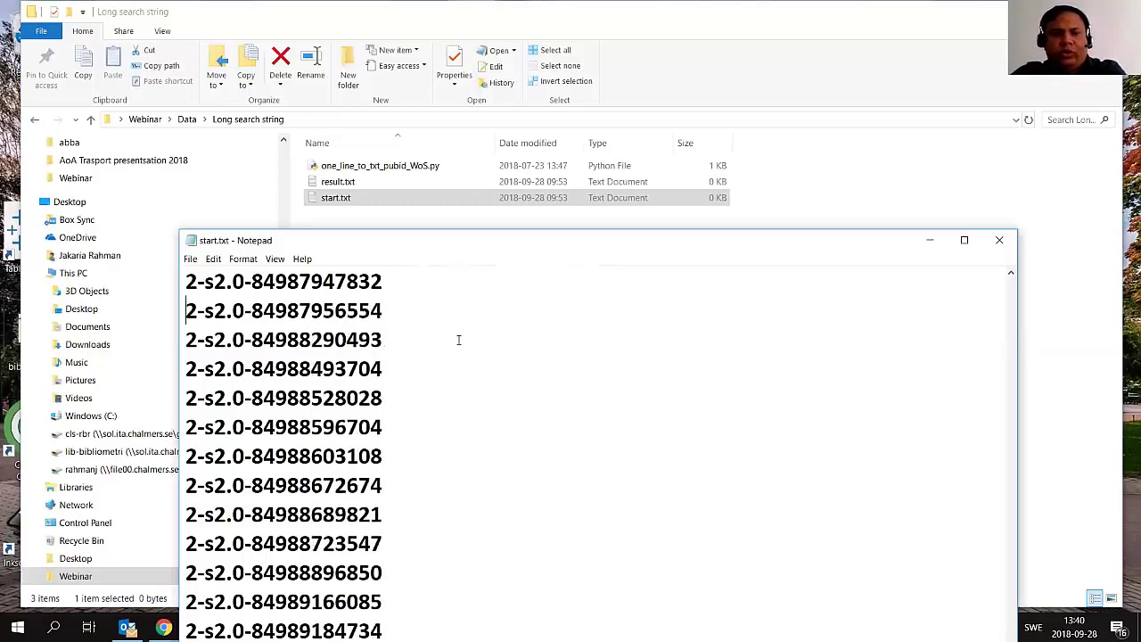
# - Open one_line_to_txt_pubid_WoS.py in IDLE, examine the code that joins the IDs with OR, and close it
pyautogui.click(374, 182)
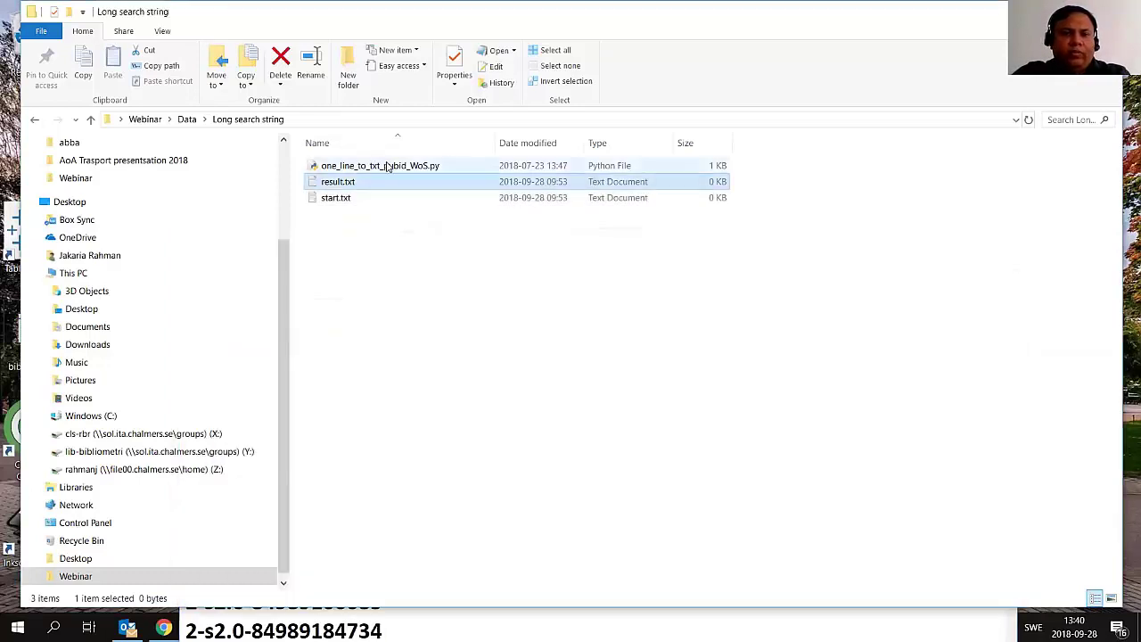
pyautogui.click(388, 169)
pyautogui.rightClick(387, 167)
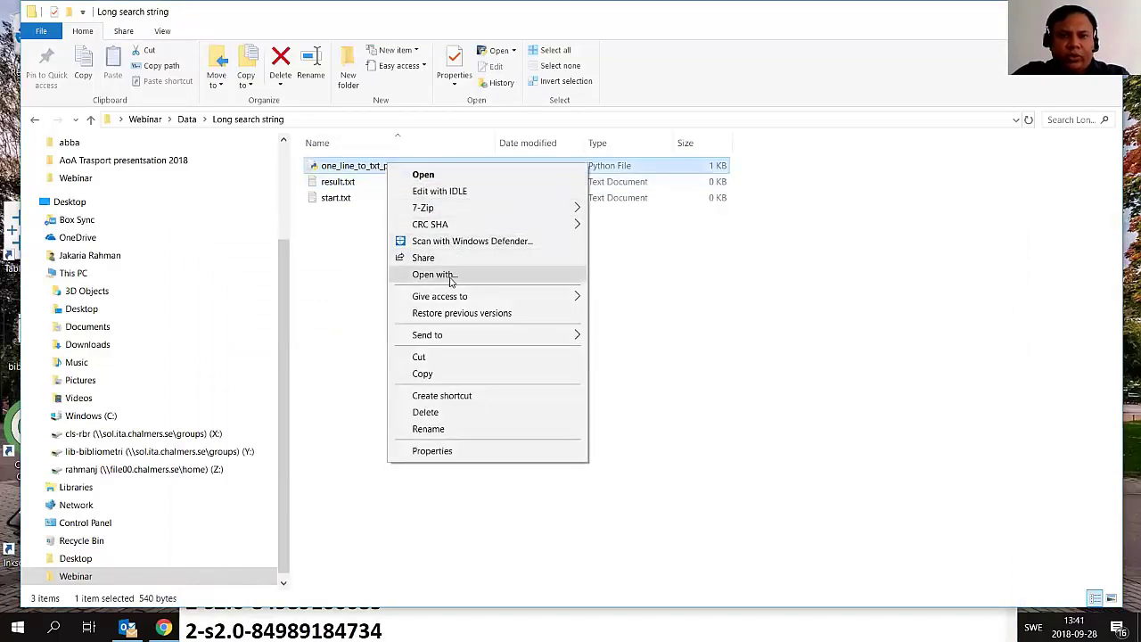
pyautogui.click(438, 190)
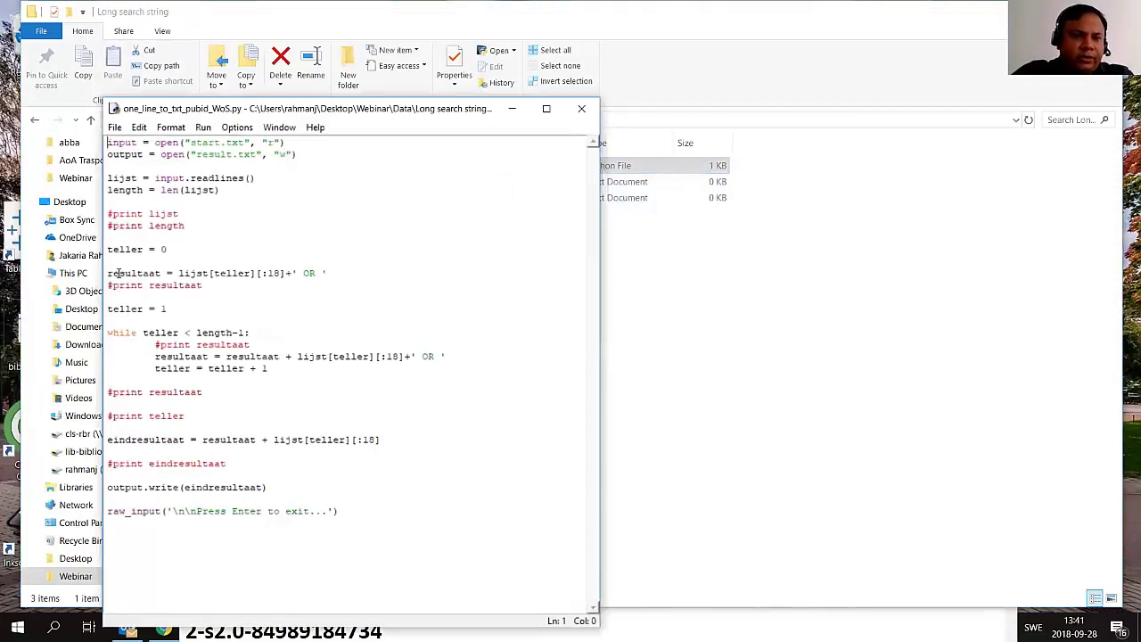
pyautogui.moveTo(117, 273); pyautogui.dragTo(328, 403)
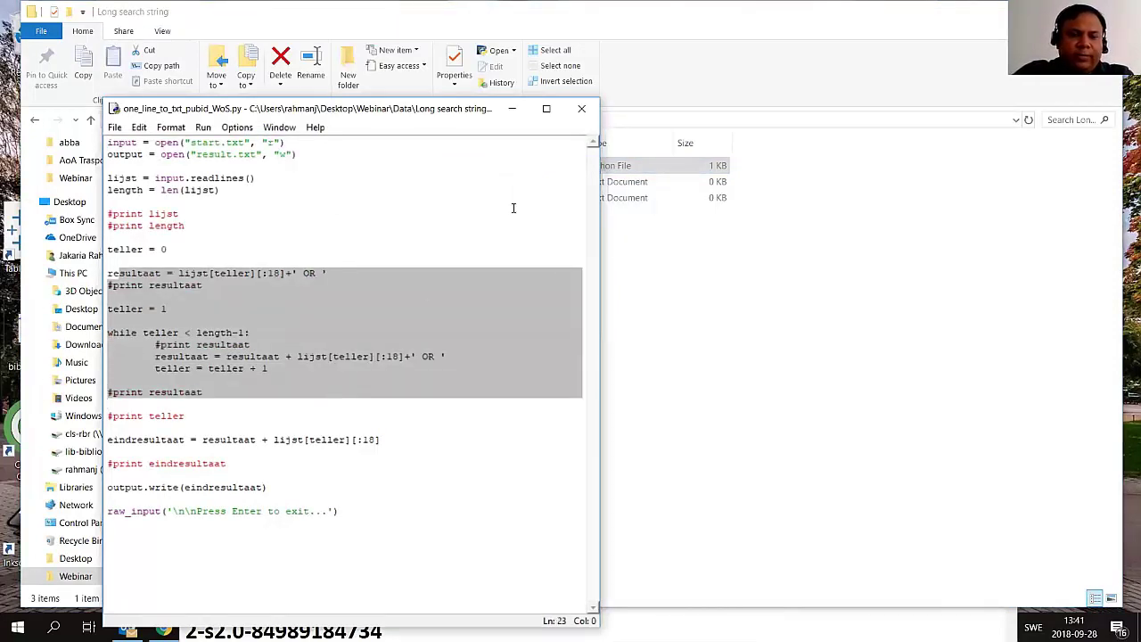
pyautogui.click(582, 110)
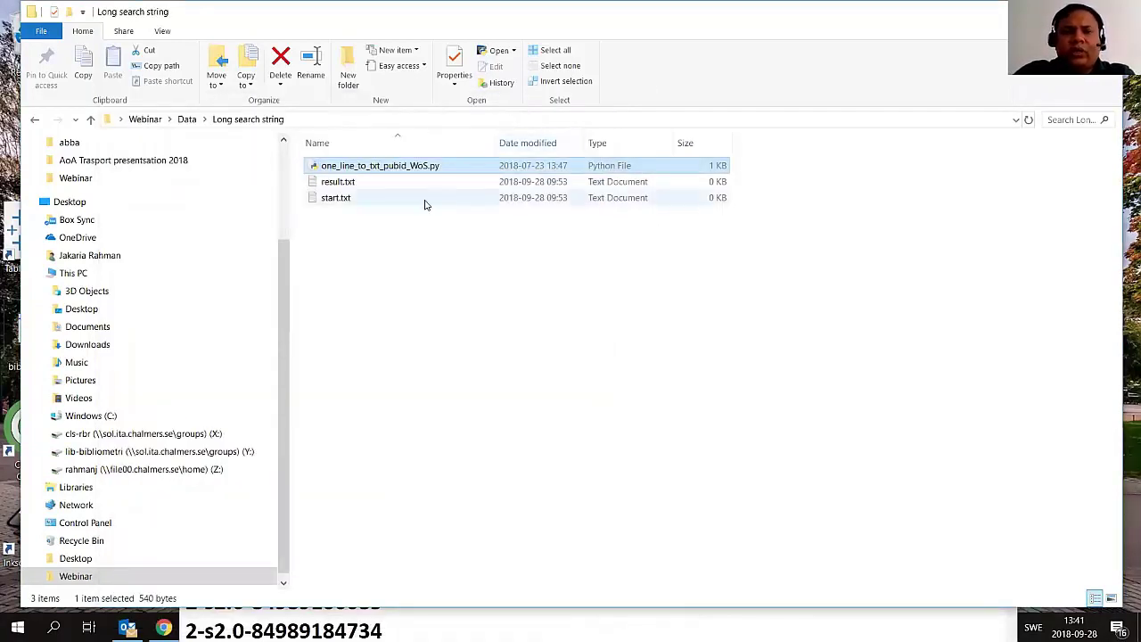
# - Run one_line_to_txt_pubid_WoS.py and select the complete search string in result.txt
pyautogui.doubleClick(379, 167)
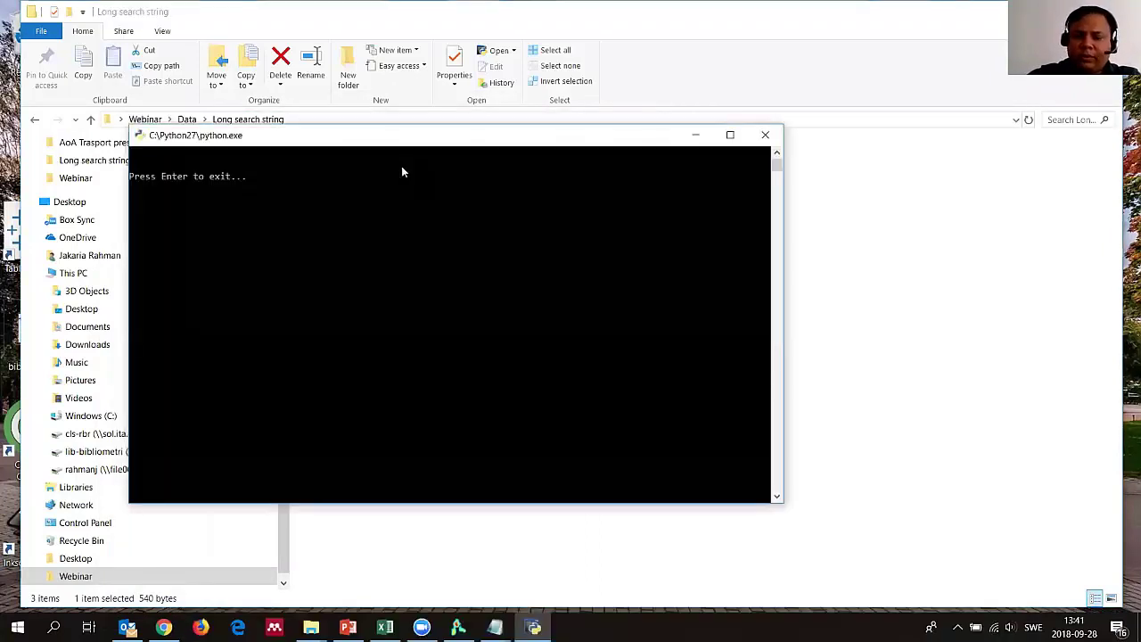
pyautogui.press('Return')
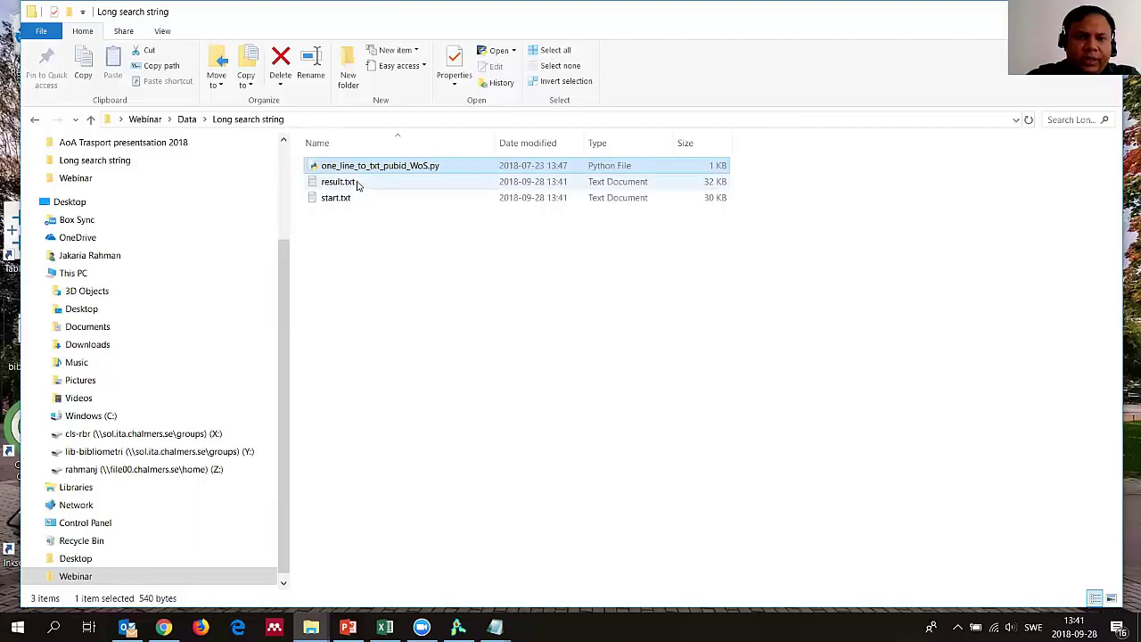
pyautogui.doubleClick(339, 182)
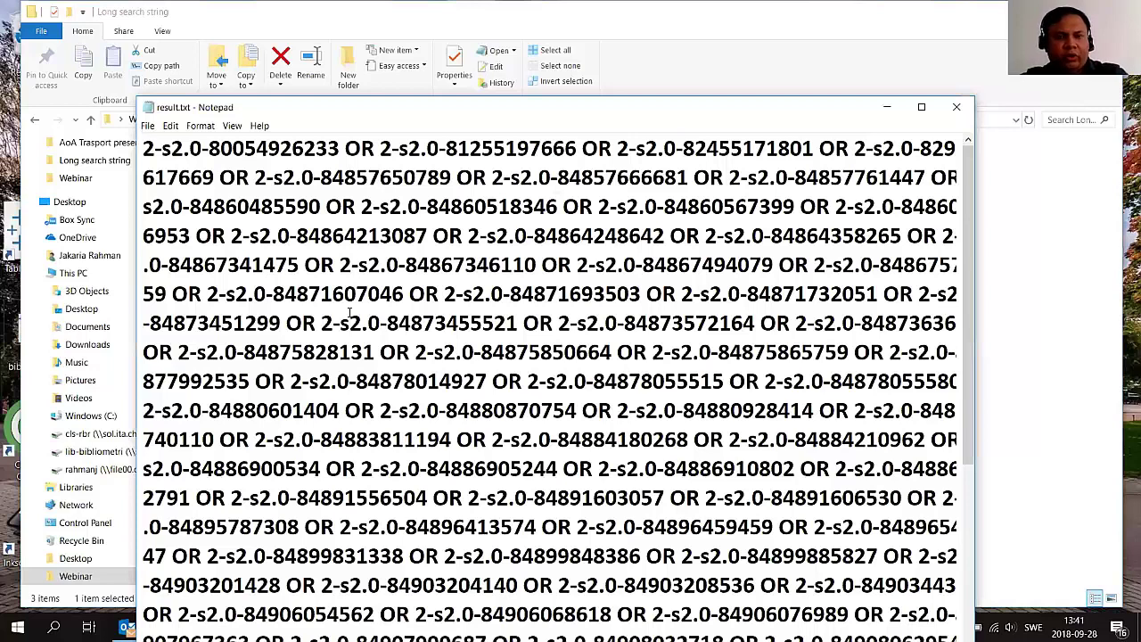
pyautogui.hotkey('ctrl', 'a')
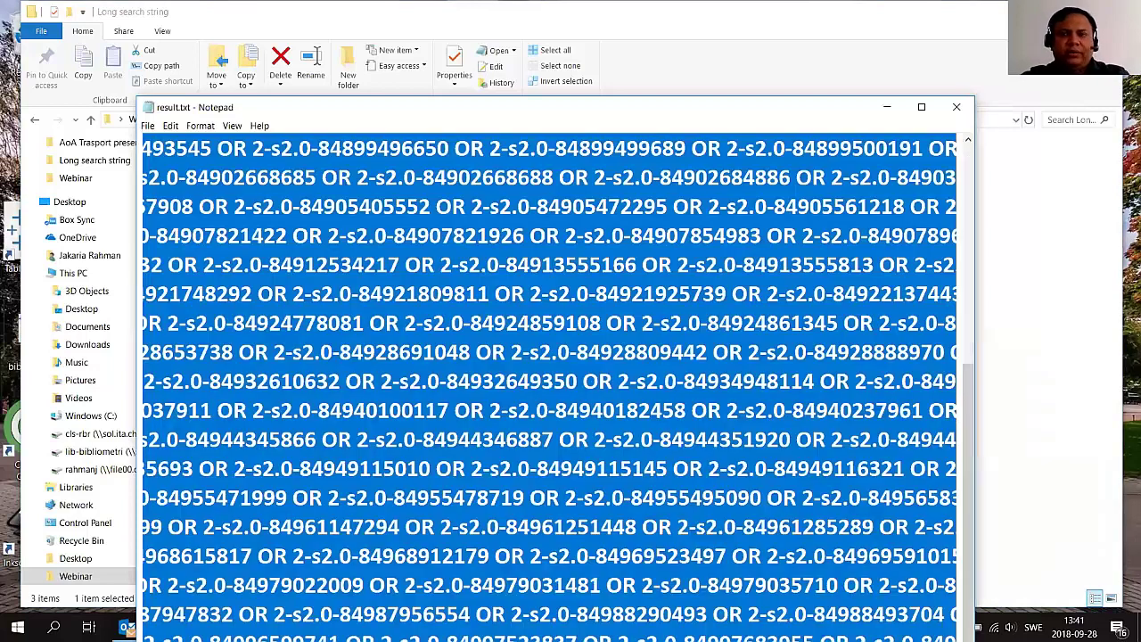
# - Switch to SciVal in Chrome, select the publication set K 2012-2017 sco 180125 - PP, and review its research performance and subject areas
pyautogui.press('super+d')
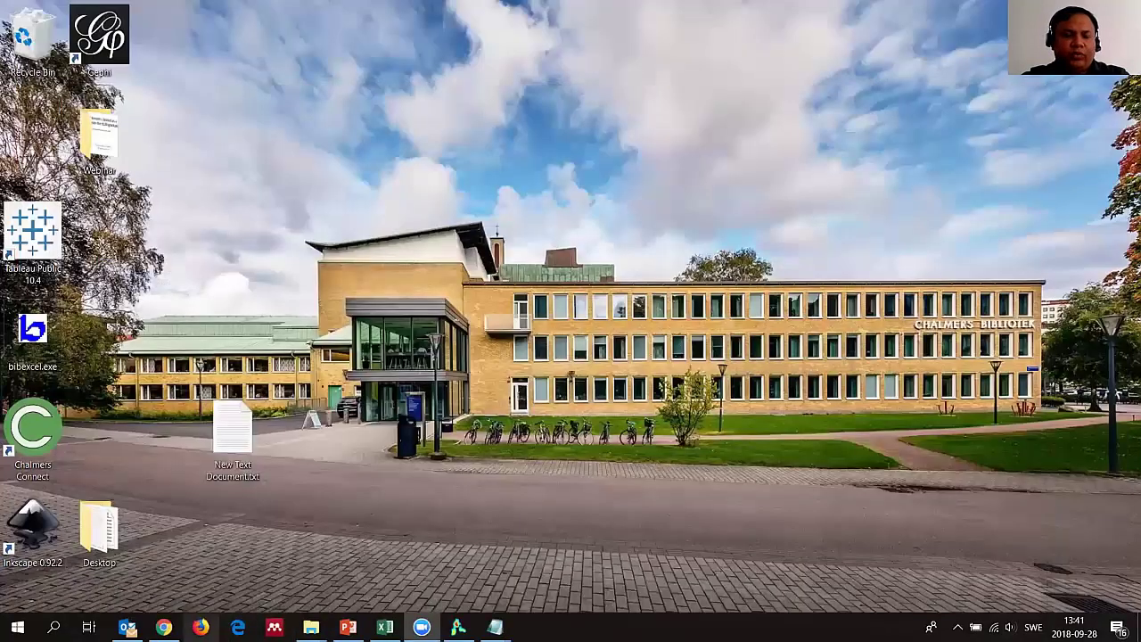
pyautogui.click(163, 626)
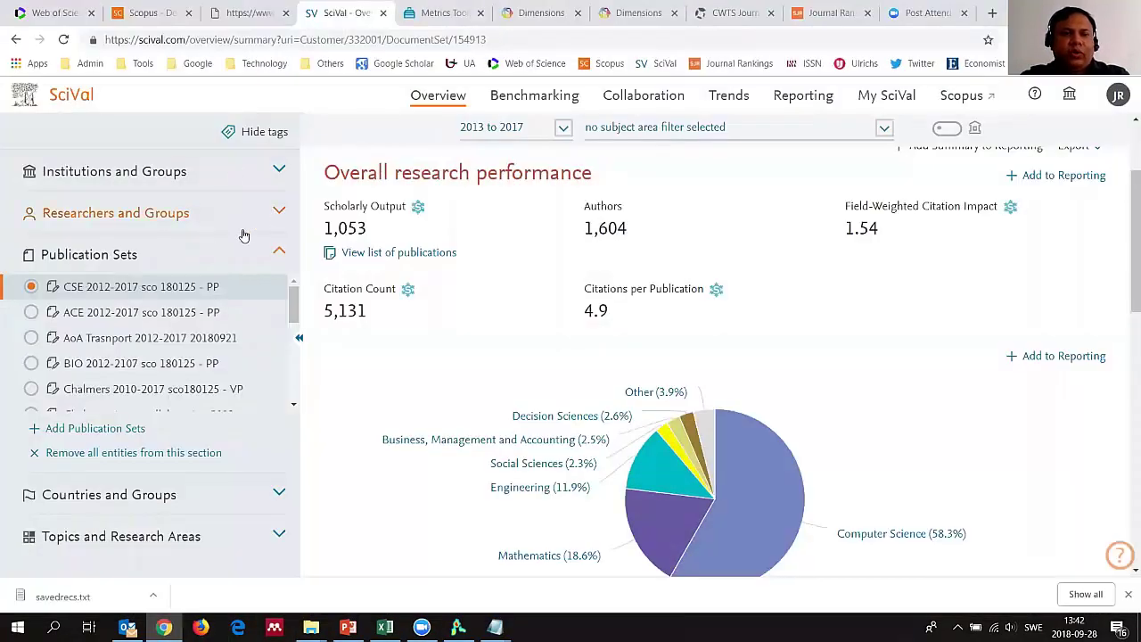
pyautogui.moveTo(293, 303); pyautogui.dragTo(295, 339)
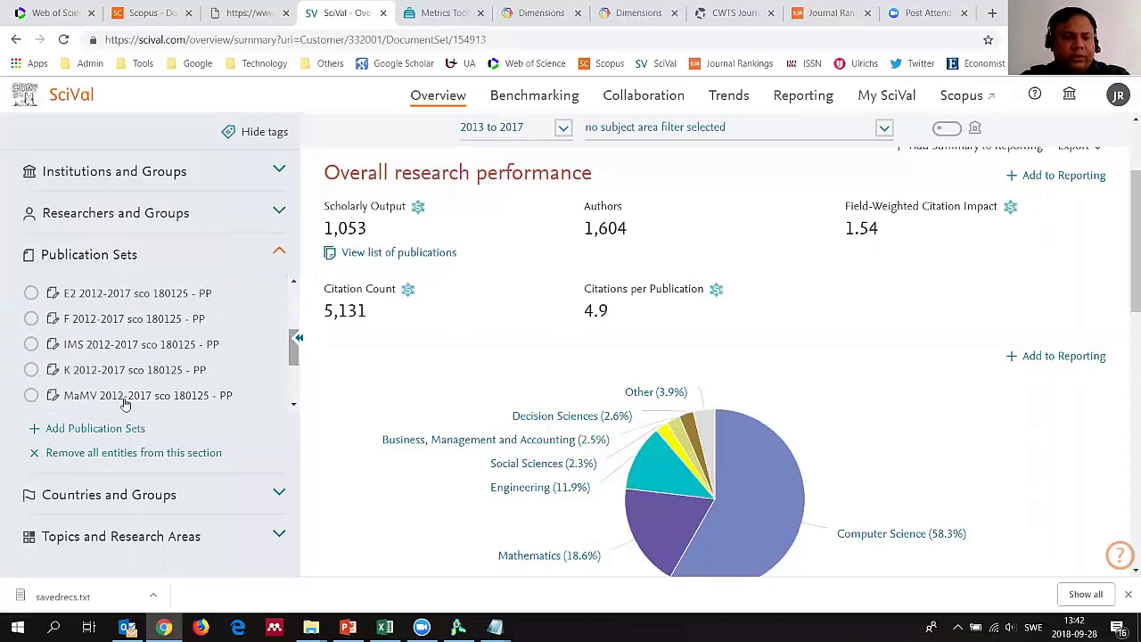
pyautogui.click(31, 371)
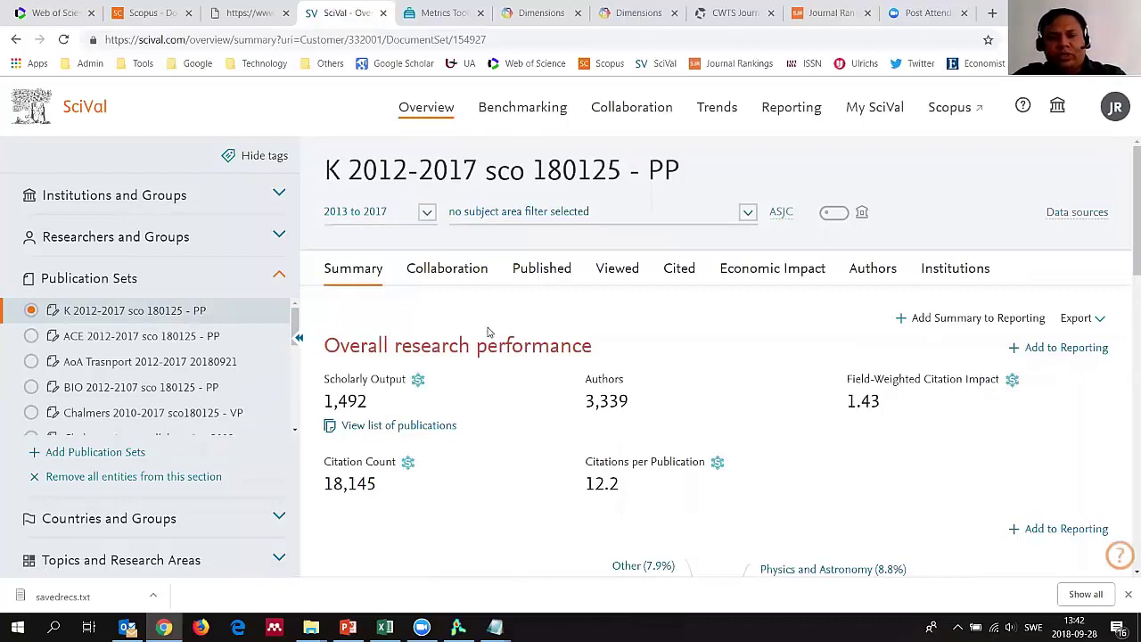
pyautogui.scroll(-1, 484, 336)
pyautogui.scroll(-1, 484, 336)
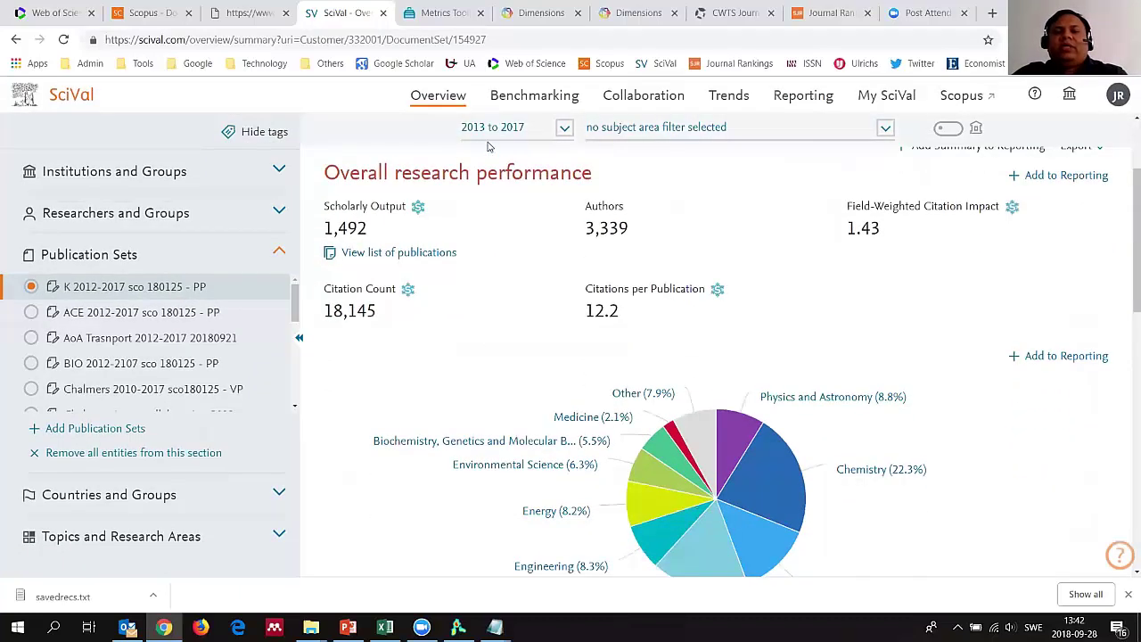
pyautogui.scroll(-2, 597, 359)
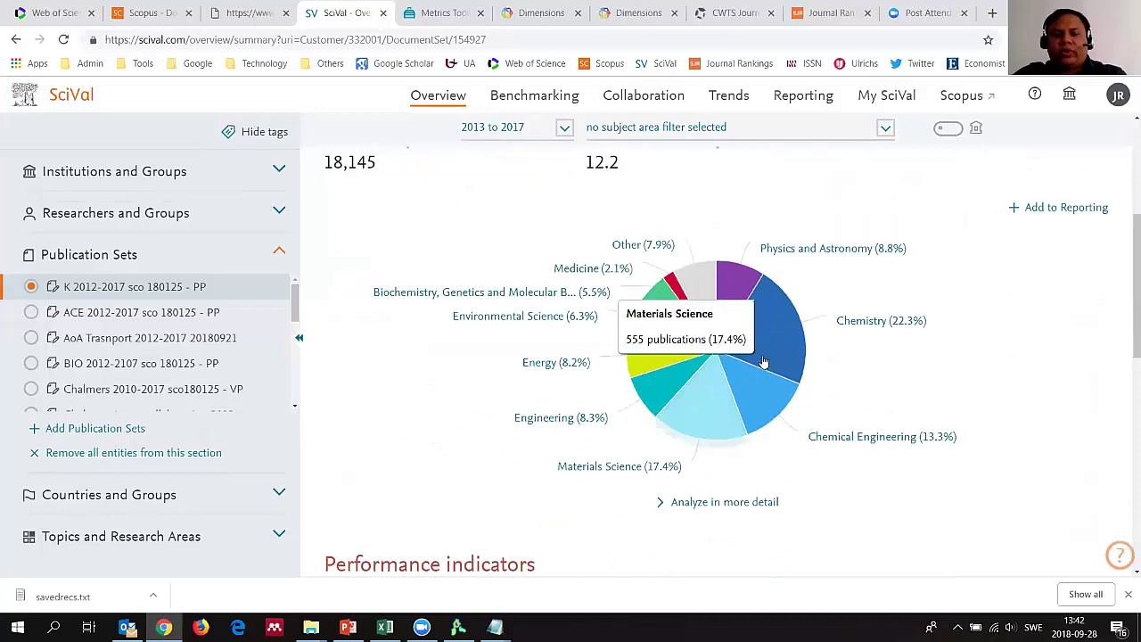
pyautogui.scroll(3, 595, 405)
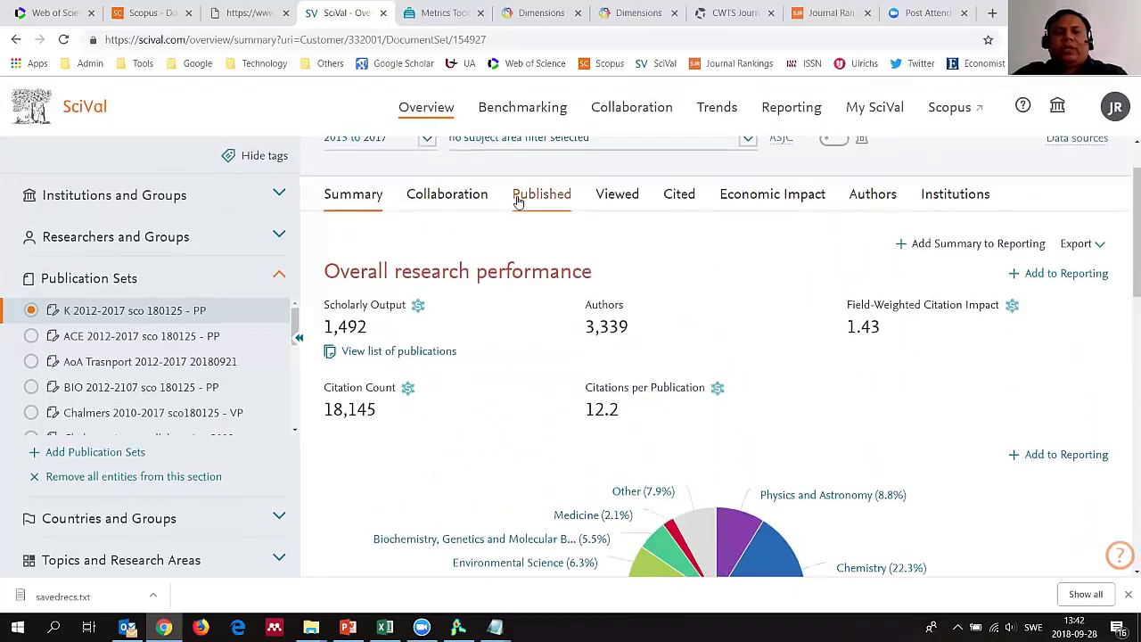
# - Review the K publication set's collaboration metrics, including international and academic-corporate collaboration
pyautogui.click(476, 201)
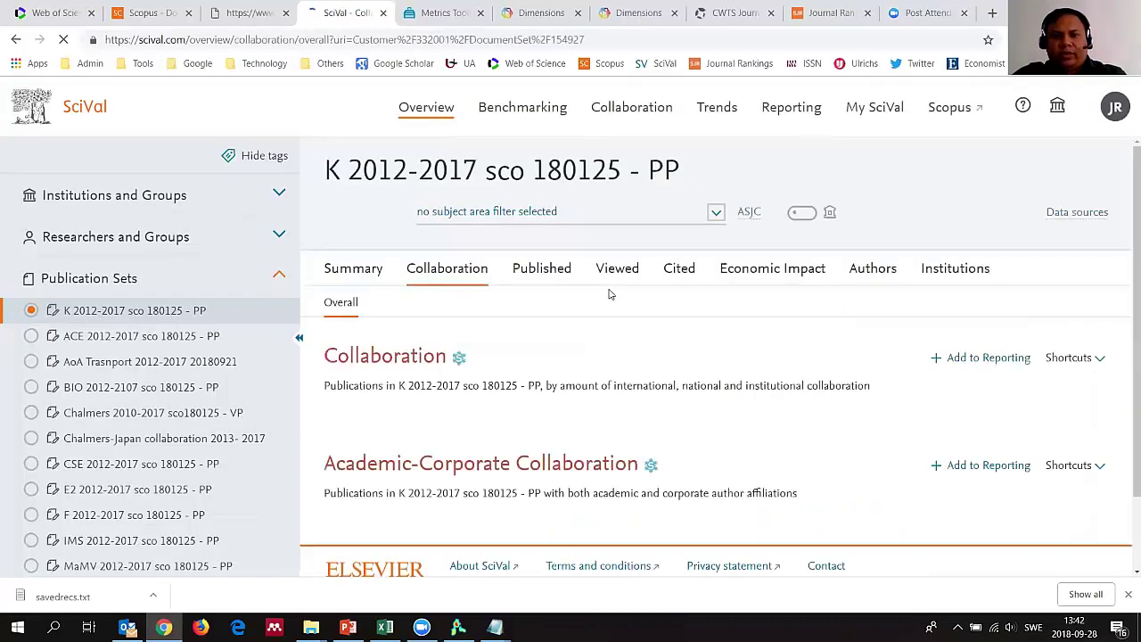
pyautogui.scroll(-2, 595, 297)
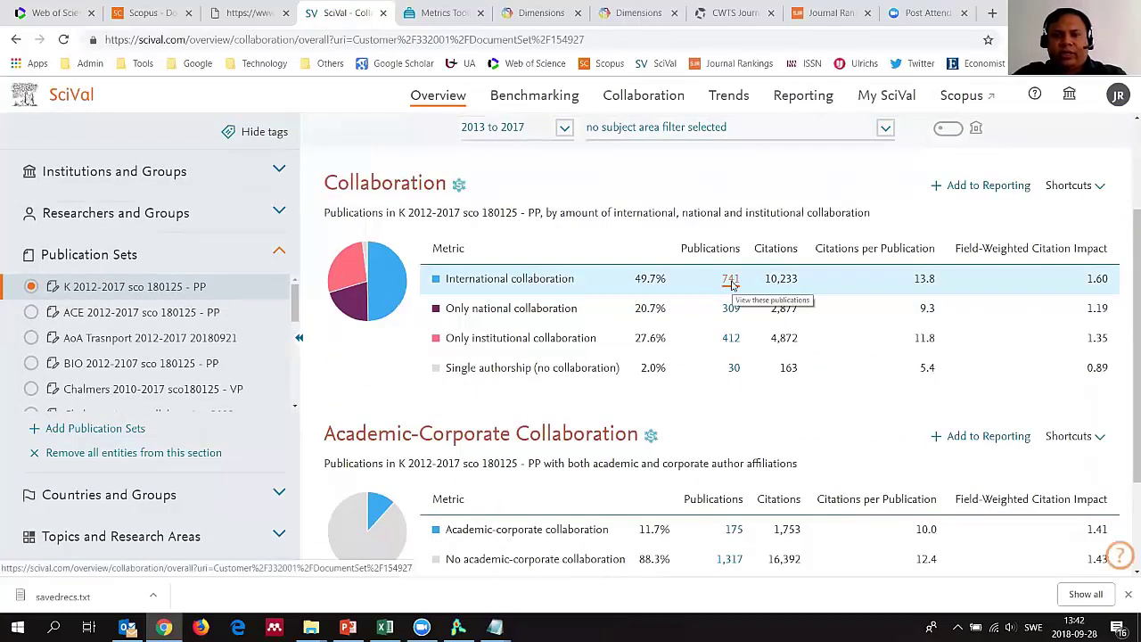
pyautogui.scroll(-1, 539, 325)
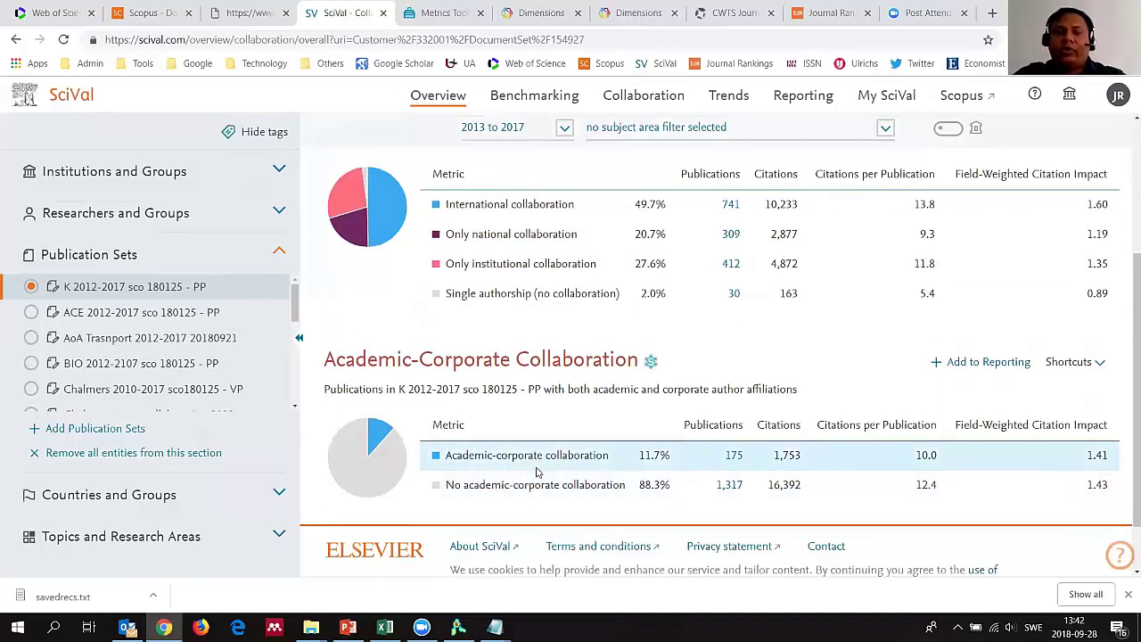
# - Open the list of the K set's publications with international collaboration and look through its most cited titles
pyautogui.scroll(2, 535, 470)
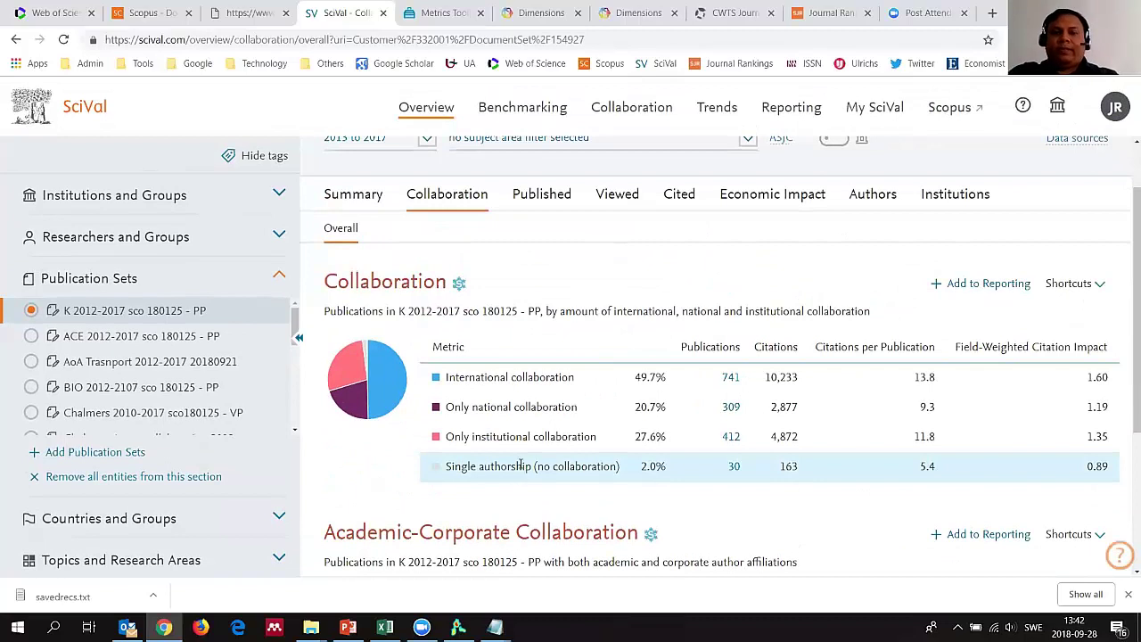
pyautogui.click(729, 383)
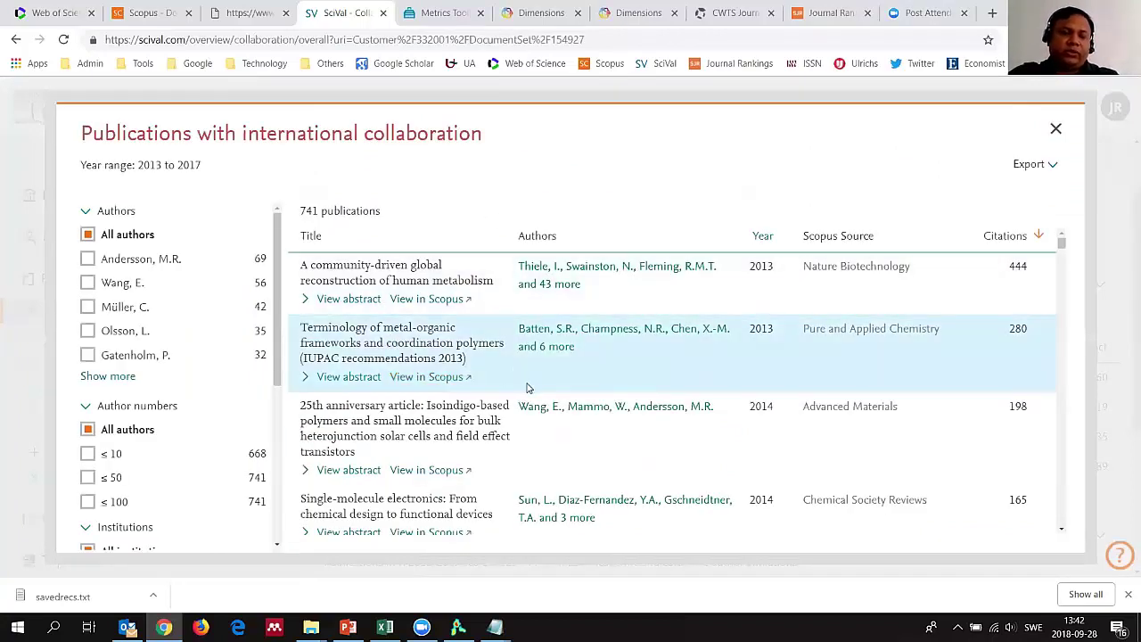
pyautogui.scroll(-3, 584, 358)
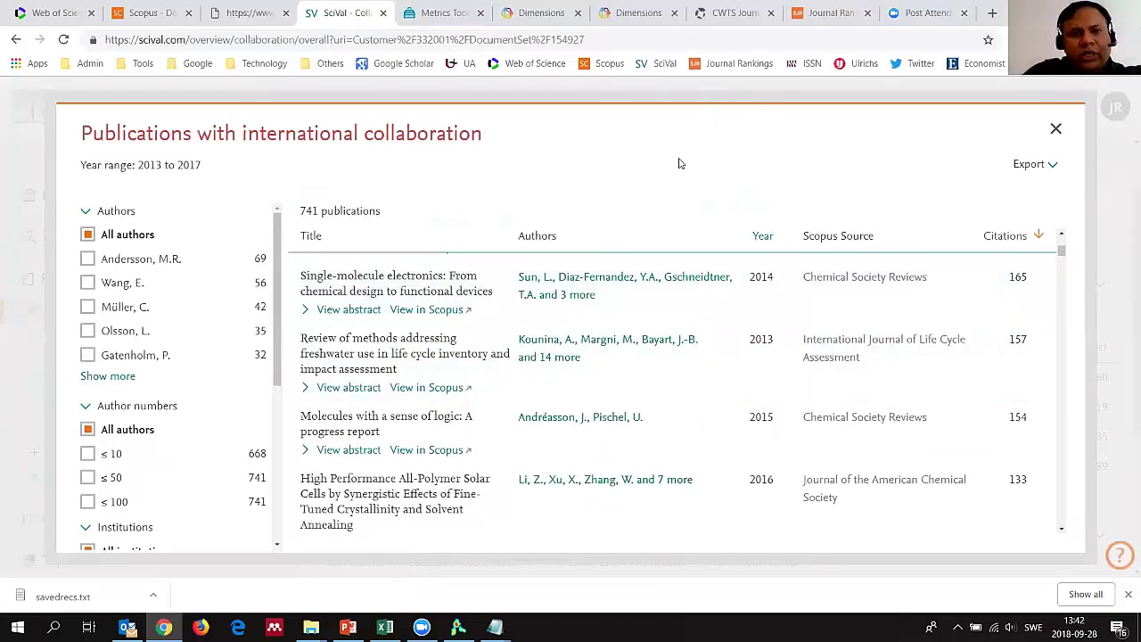
# - Switch to the PowerPoint presentation Bibliometric Analyst as a profession for ISLM graduates.pptx and select slide 12, Metrics Toolkit
pyautogui.moveTo(348, 627)
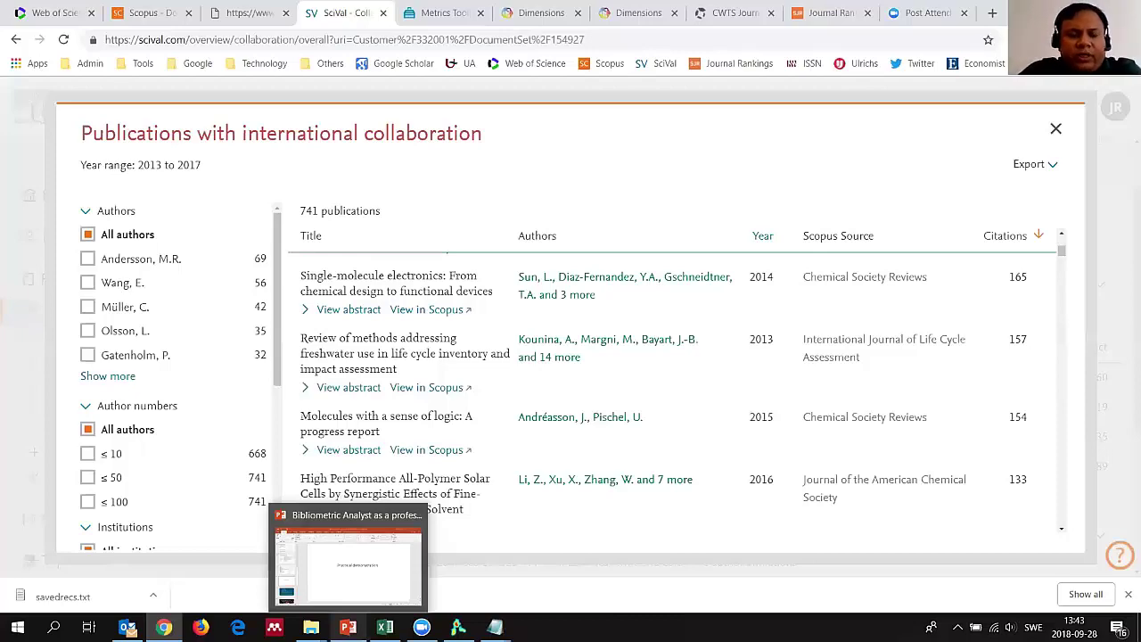
pyautogui.click(347, 566)
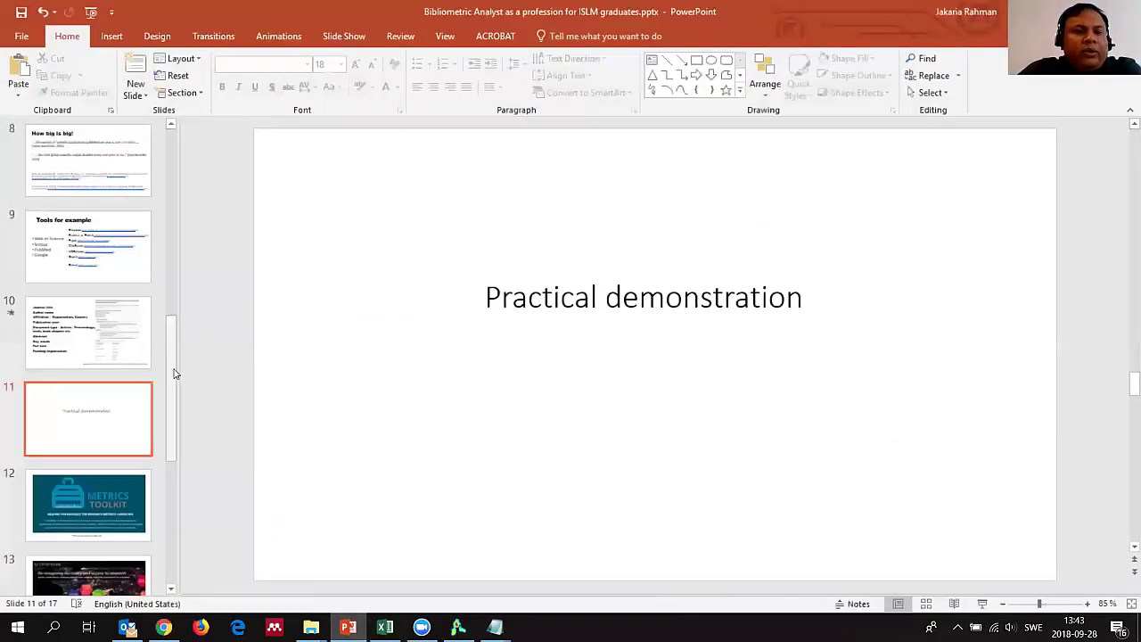
pyautogui.moveTo(171, 392); pyautogui.dragTo(172, 449)
pyautogui.click(96, 275)
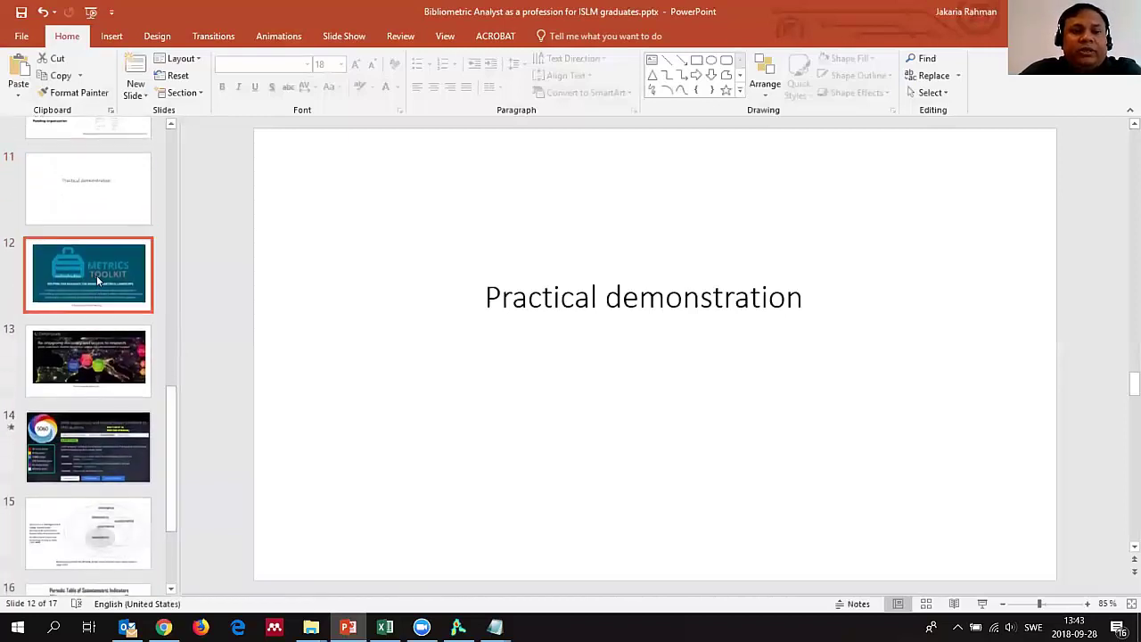